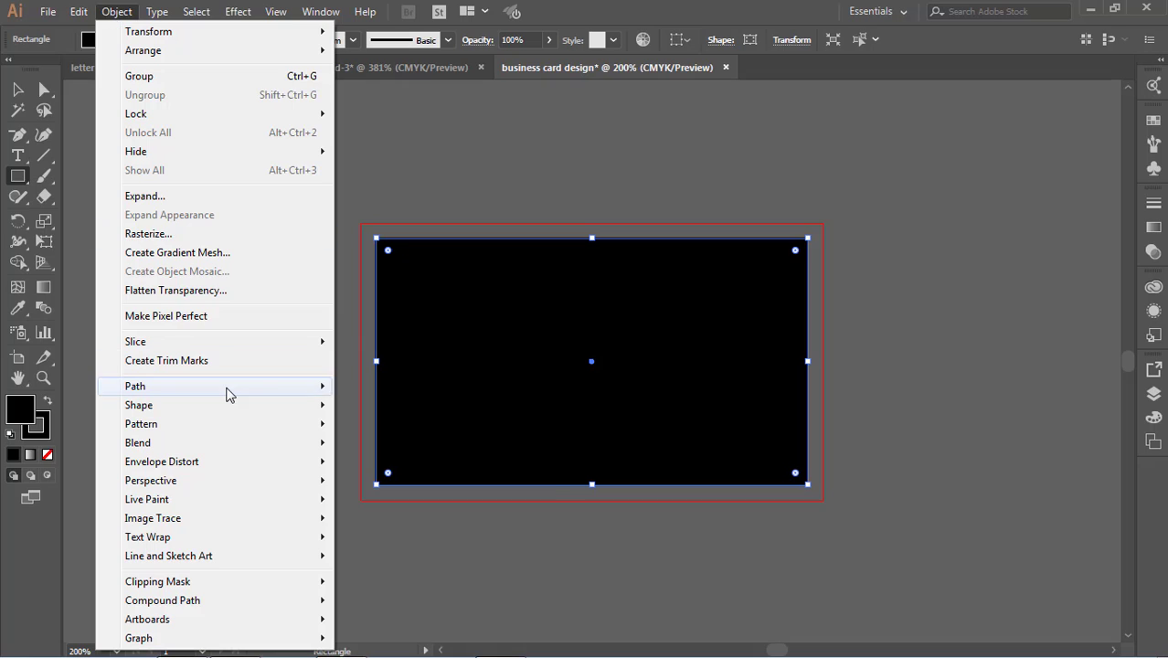
# Offset the card rectangle's path by -0.125 in with Miter joins and convert the resulting inner rectangle into a guide
pyautogui.moveTo(229, 389)
pyautogui.click(393, 444)
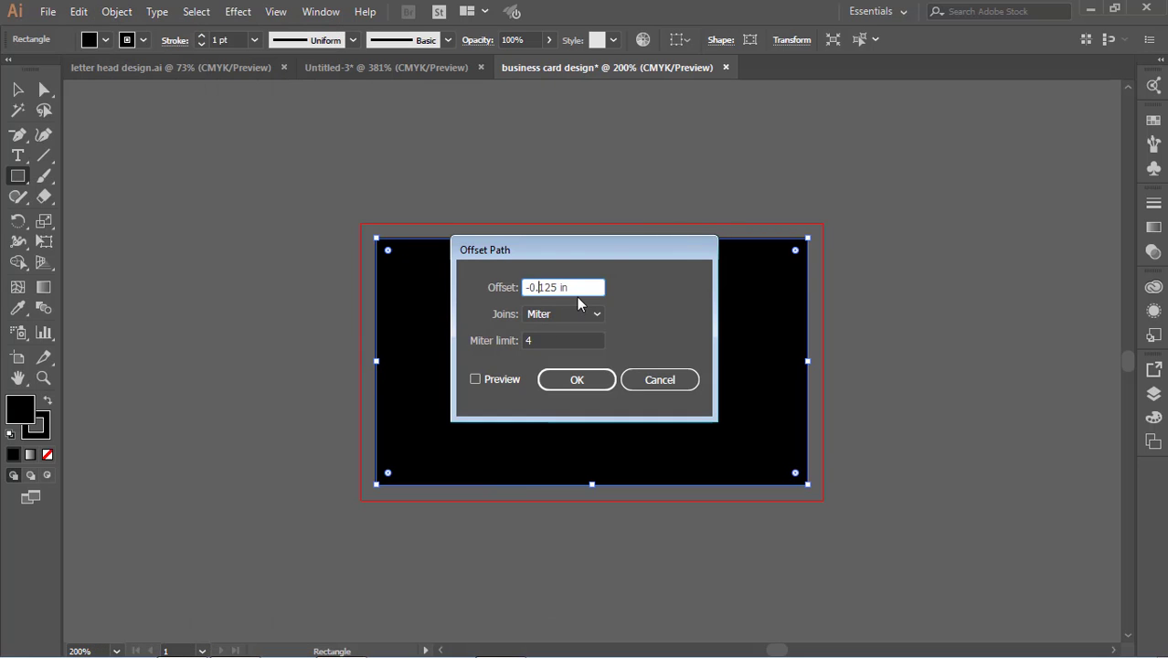
pyautogui.press('BackSpace')
pyautogui.press('BackSpace')
pyautogui.click(498, 379)
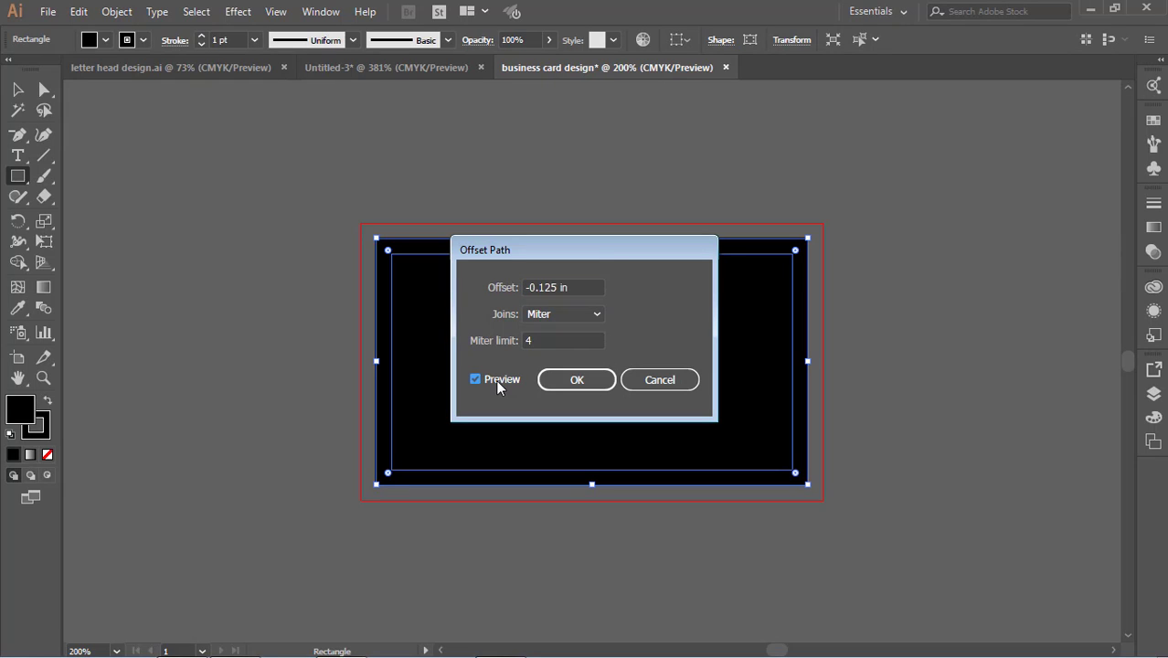
pyautogui.click(577, 380)
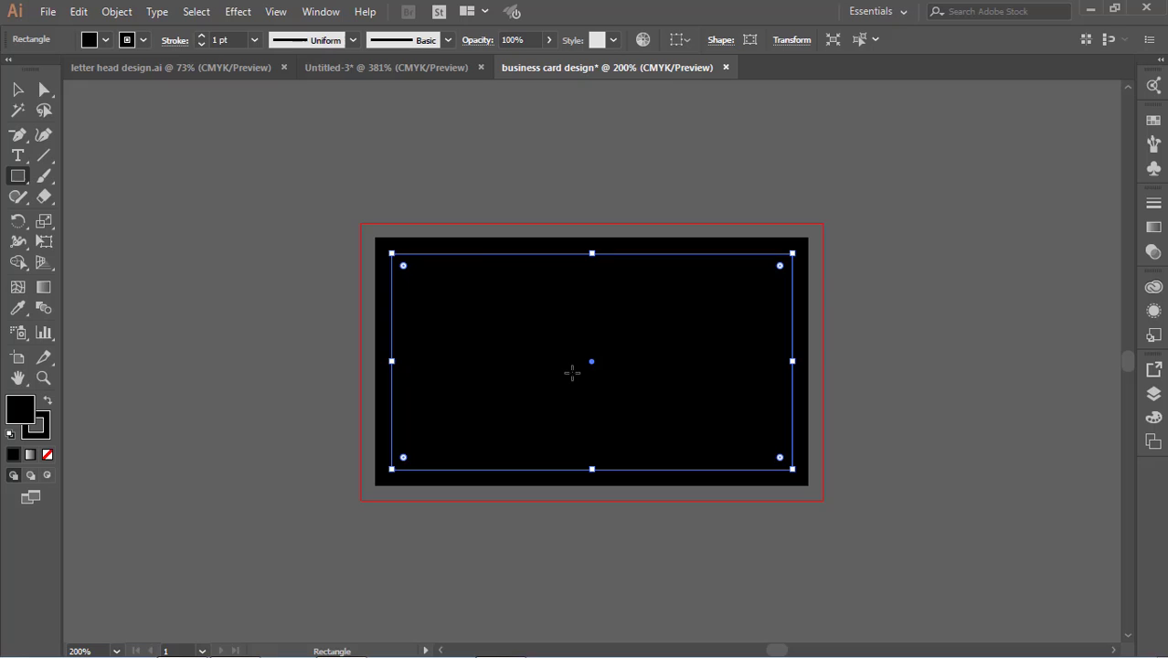
pyautogui.rightClick(463, 236)
pyautogui.click(558, 464)
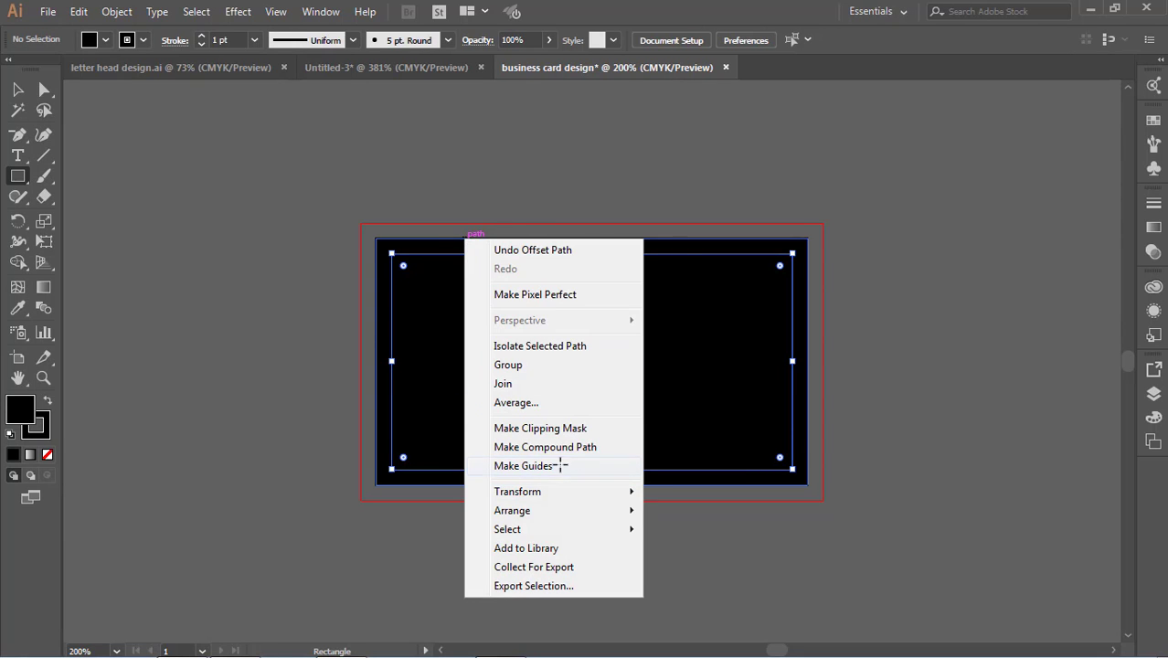
pyautogui.click(558, 464)
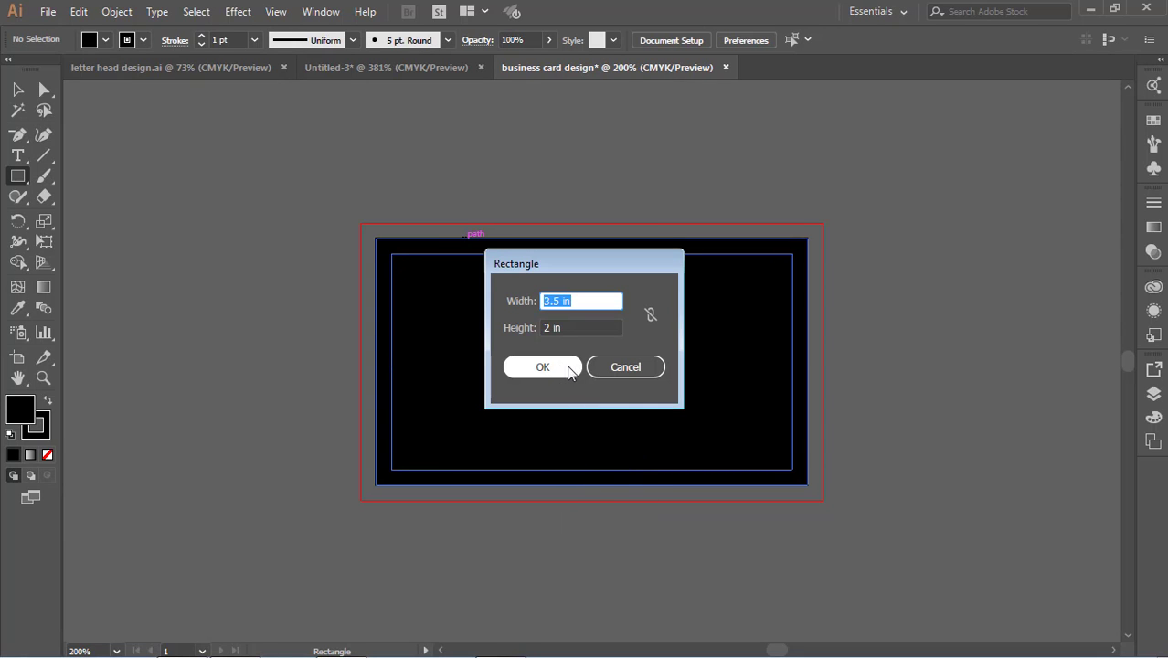
pyautogui.click(569, 371)
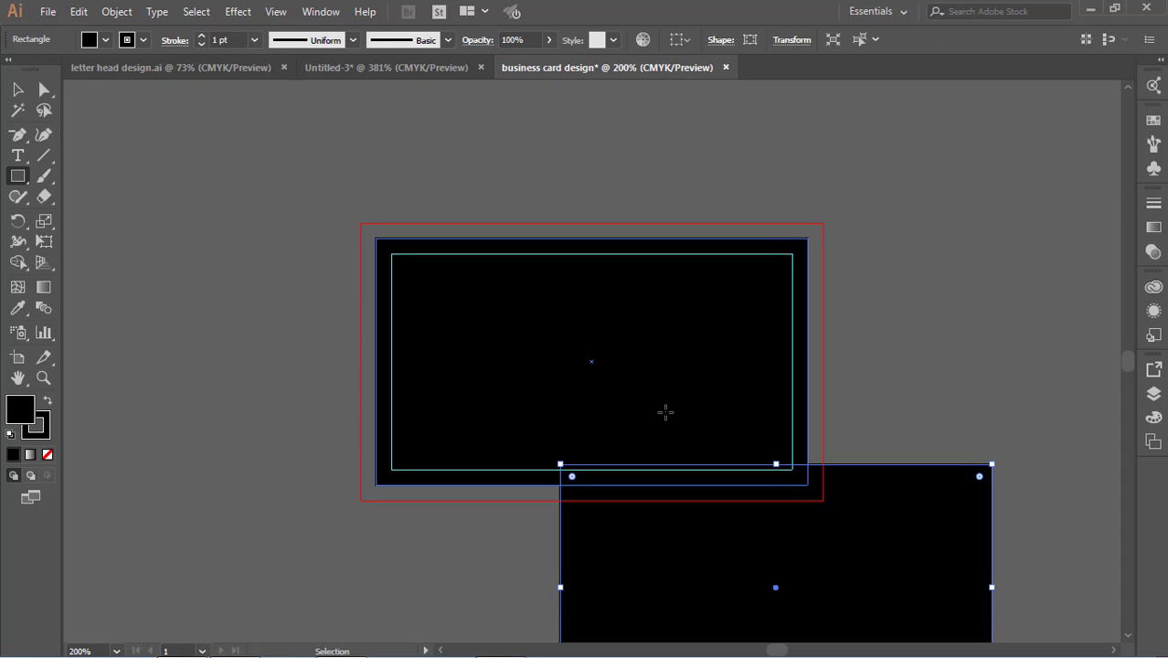
pyautogui.hotkey('ctrl', 'z')
# Enlarge the black card rectangle from two opposite corners until it meets the red bleed outline on all sides
pyautogui.press('v')
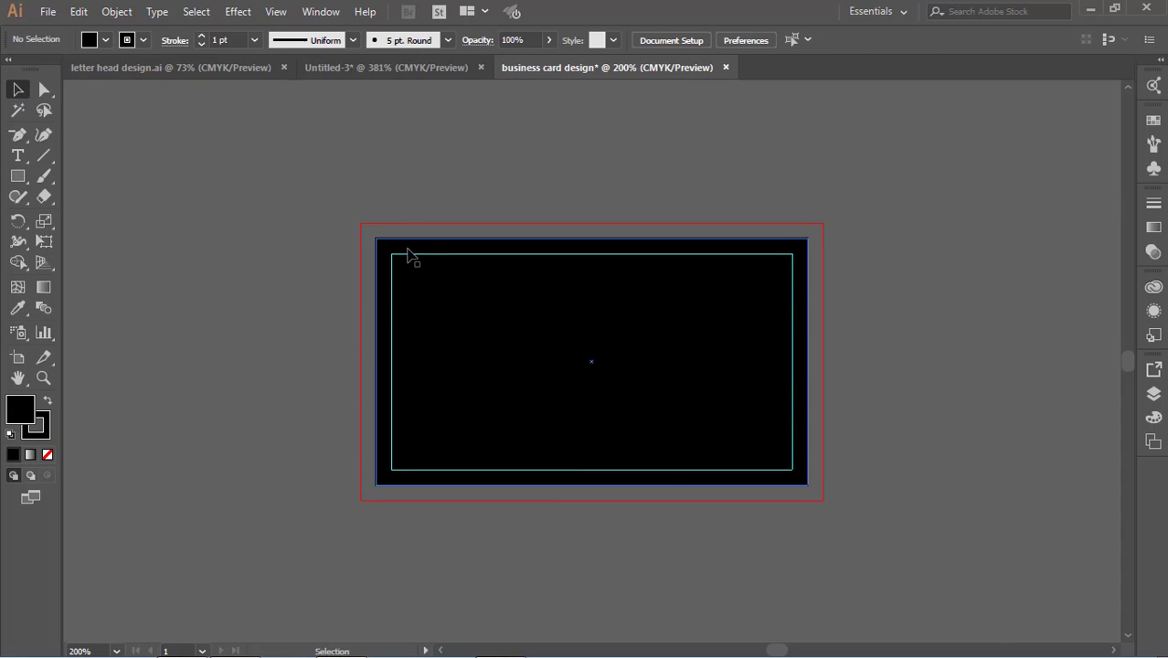
pyautogui.click(400, 249)
pyautogui.moveTo(810, 487); pyautogui.dragTo(824, 500)
pyautogui.moveTo(376, 237); pyautogui.dragTo(361, 221)
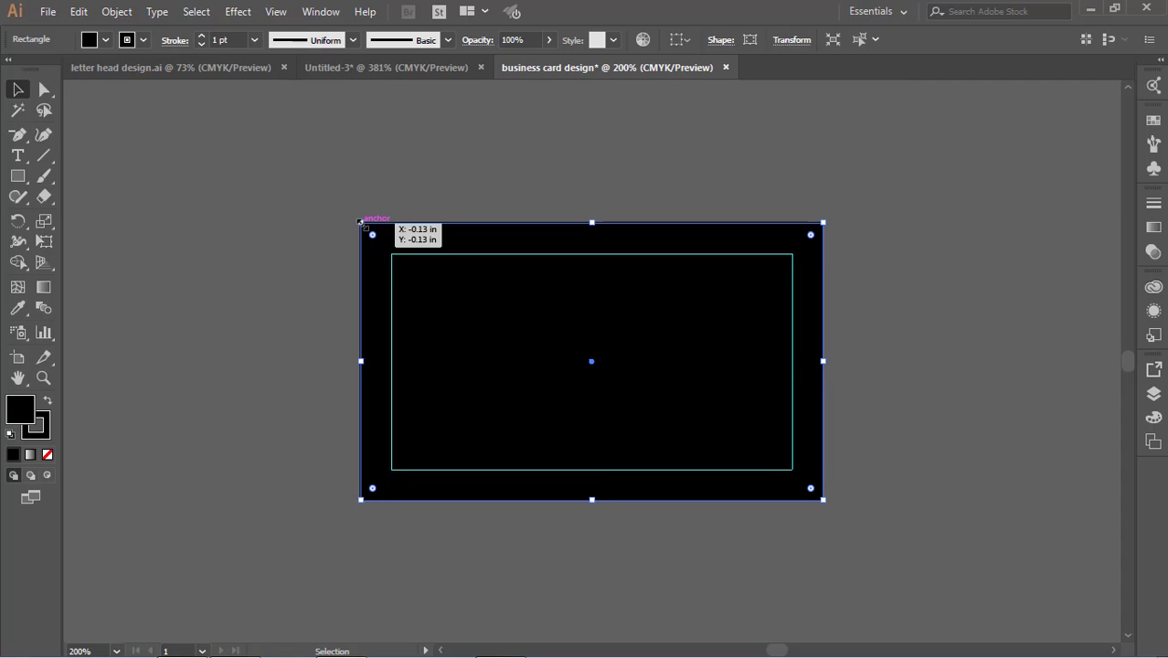
pyautogui.click(918, 364)
pyautogui.click(539, 263)
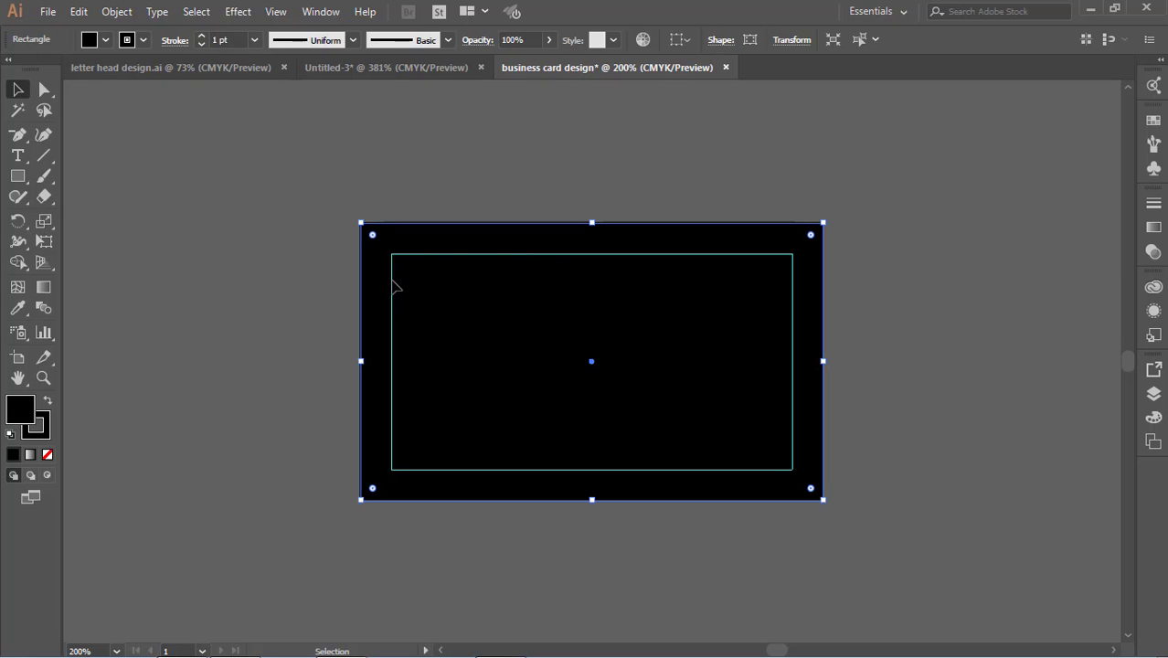
pyautogui.rightClick(439, 252)
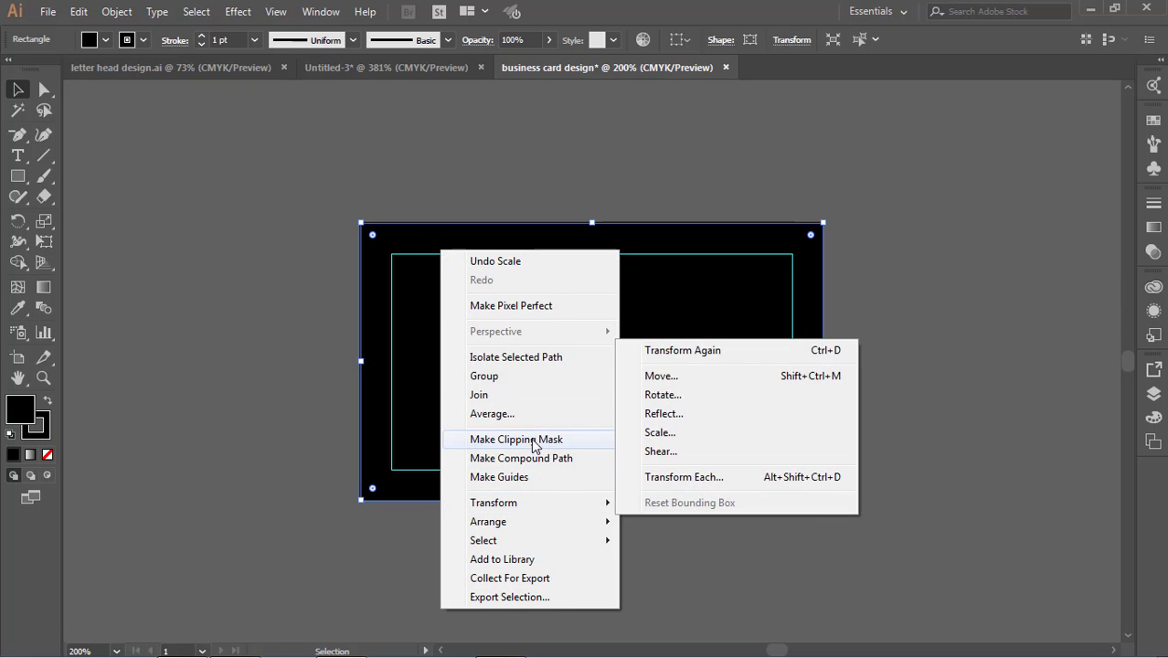
pyautogui.click(423, 337)
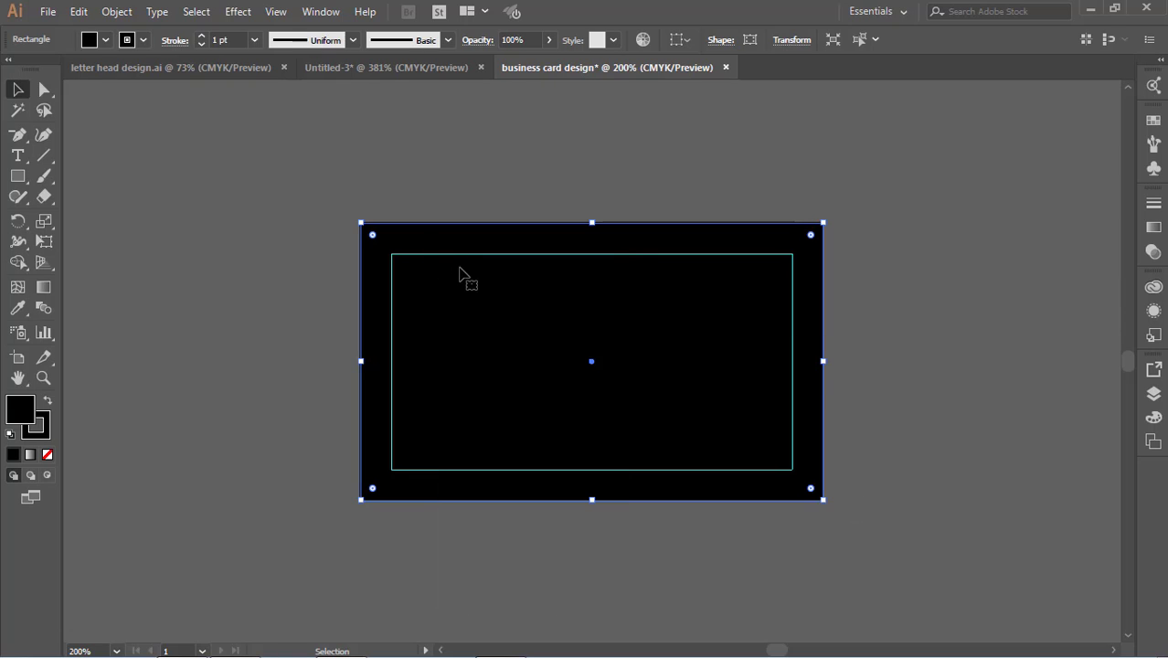
pyautogui.click(956, 335)
pyautogui.rightClick(528, 256)
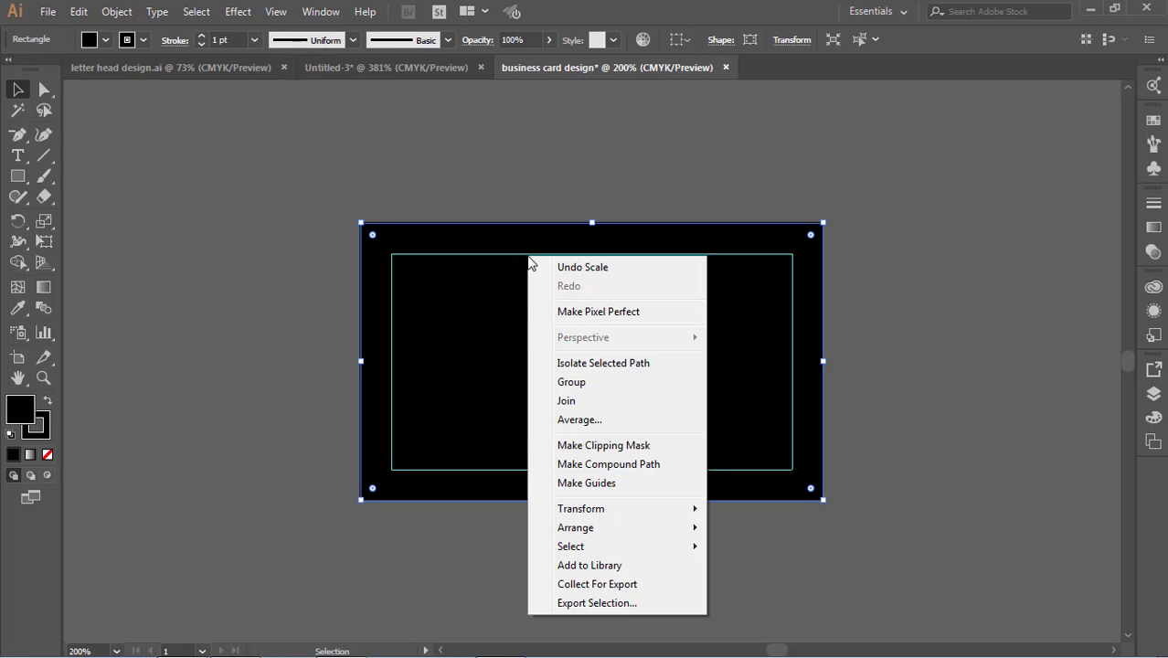
# Lock the enlarged black background rectangle
pyautogui.click(135, 11)
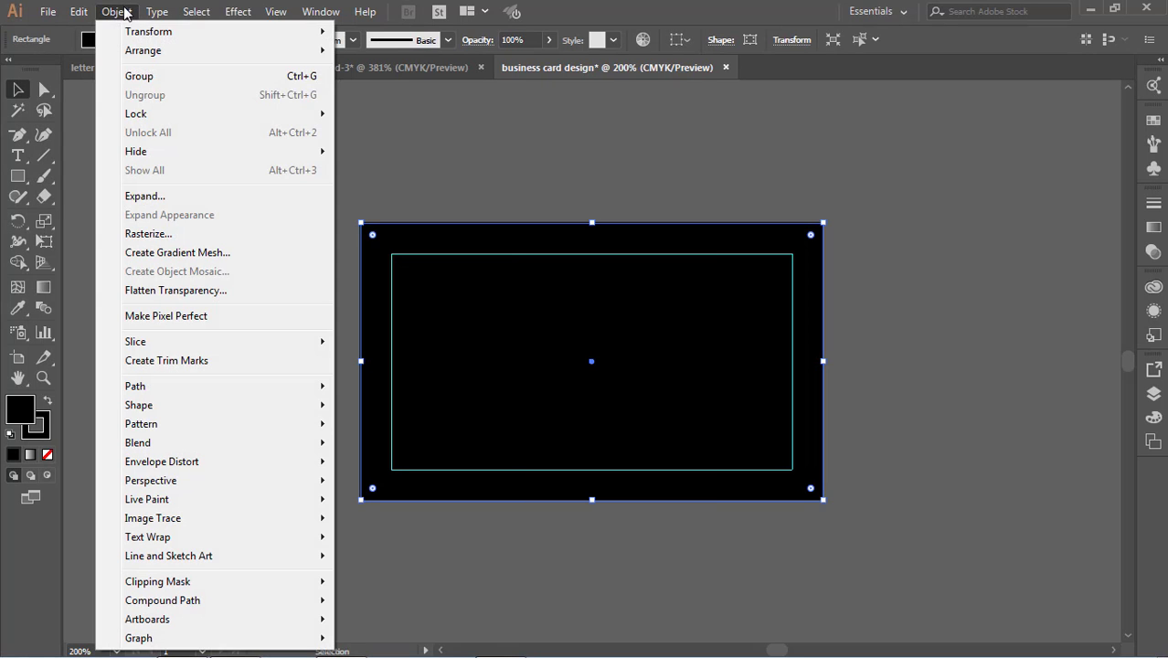
pyautogui.moveTo(163, 117)
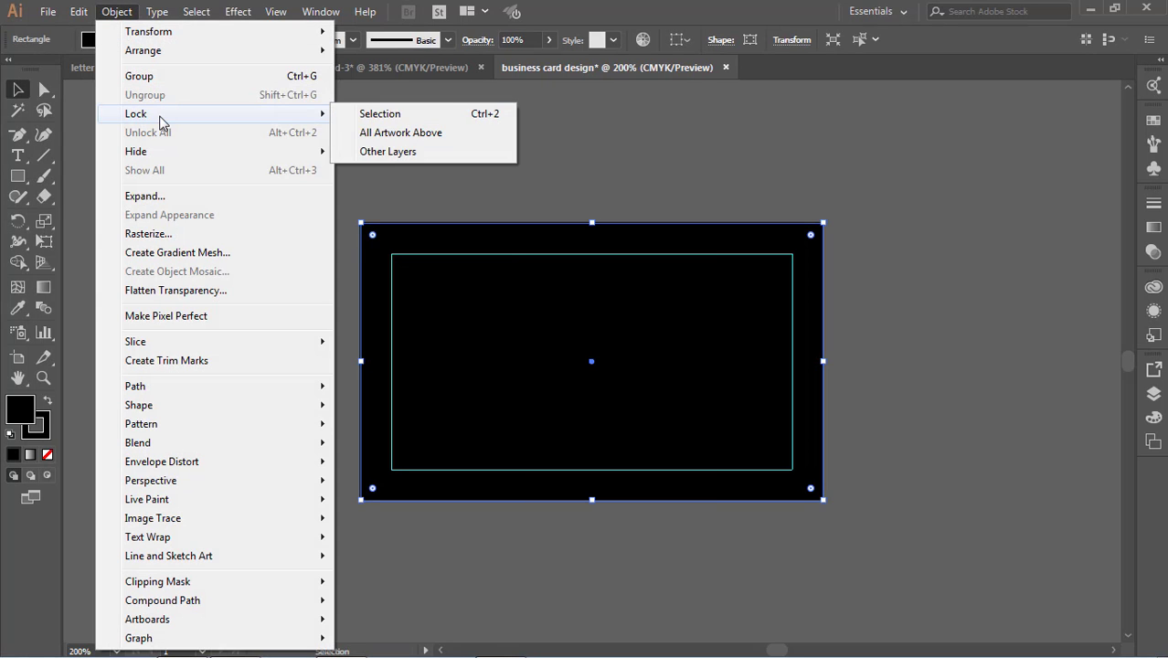
pyautogui.click(375, 114)
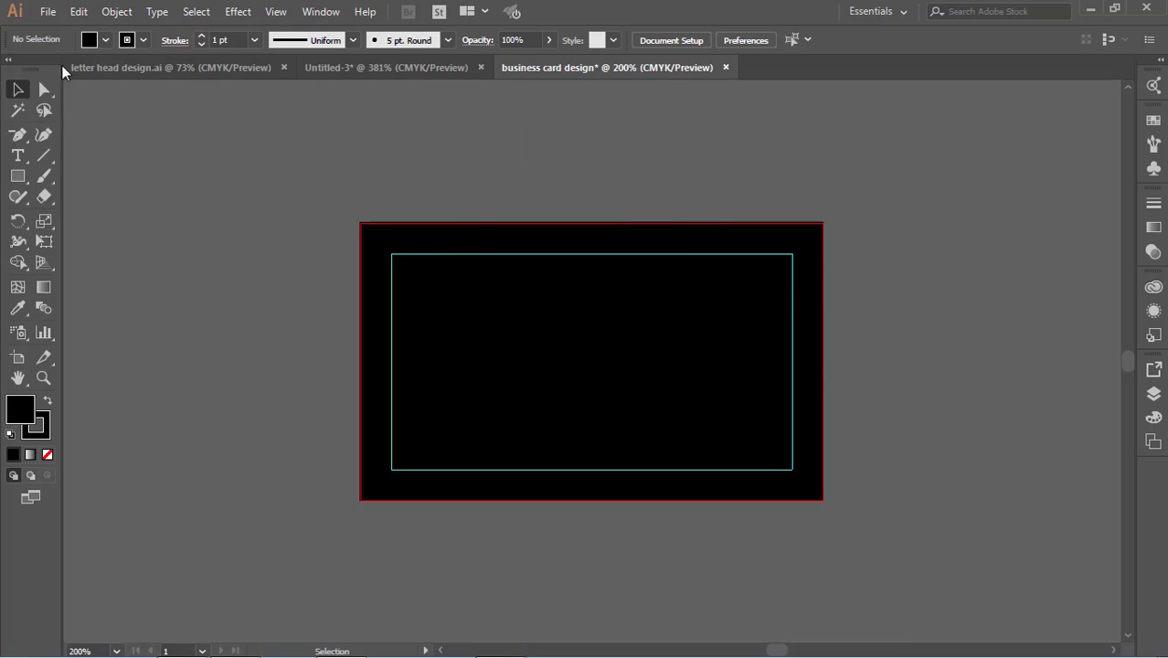
# Try to change the locked background rectangle's fill to white
pyautogui.click(106, 40)
pyautogui.click(35, 70)
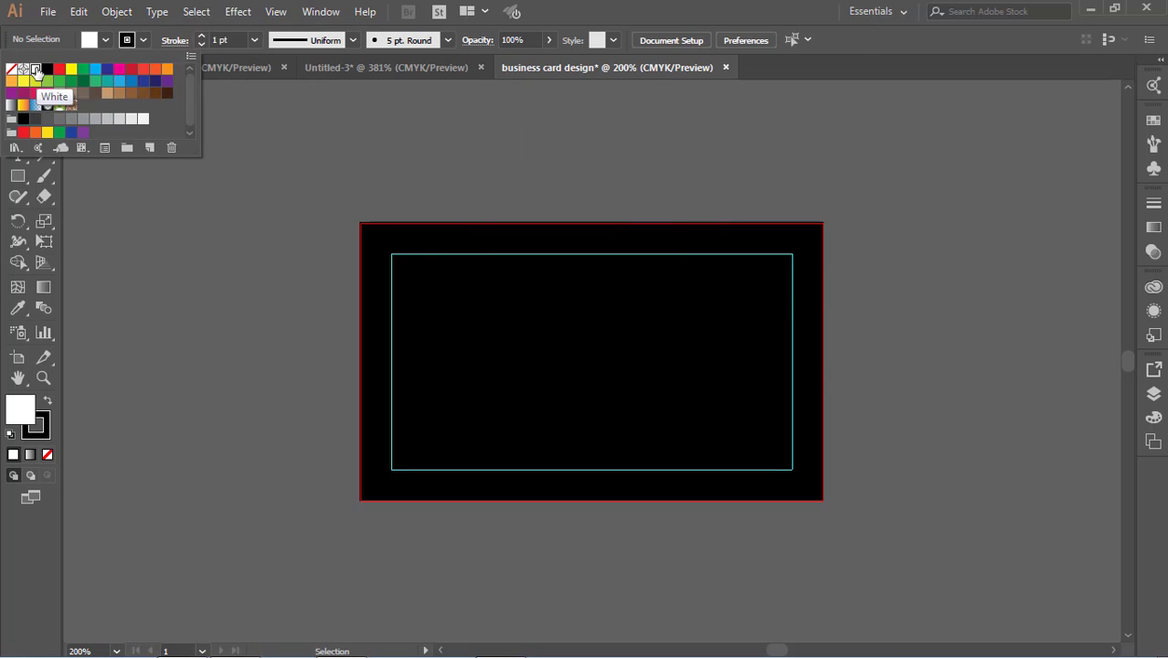
pyautogui.rightClick(442, 228)
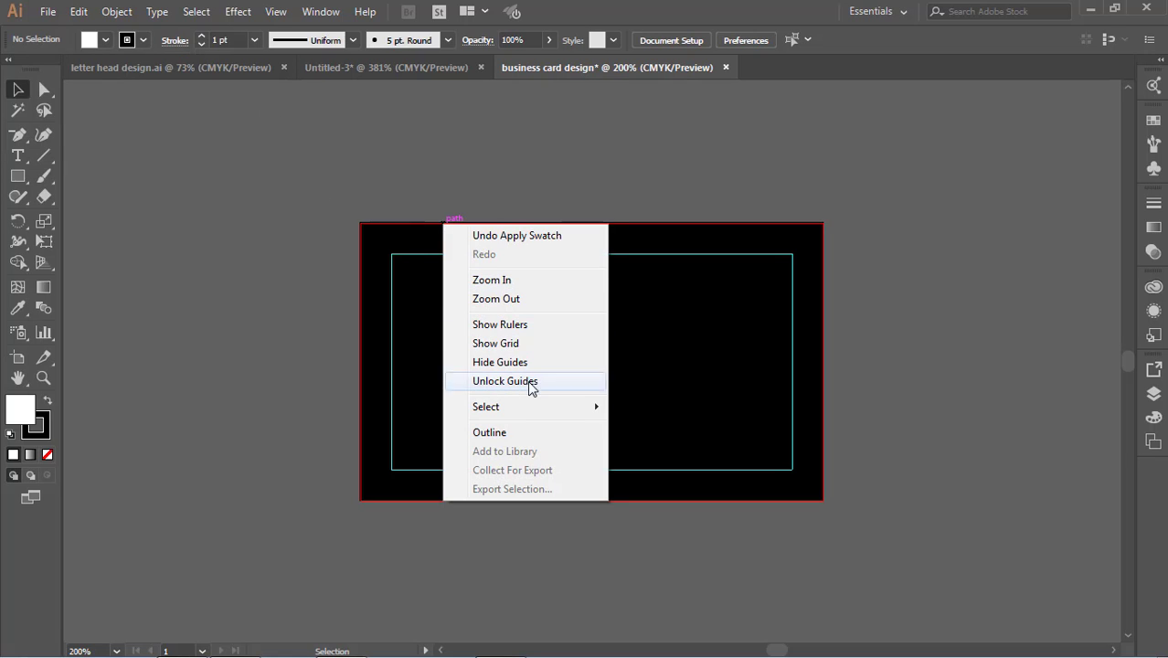
pyautogui.moveTo(581, 418)
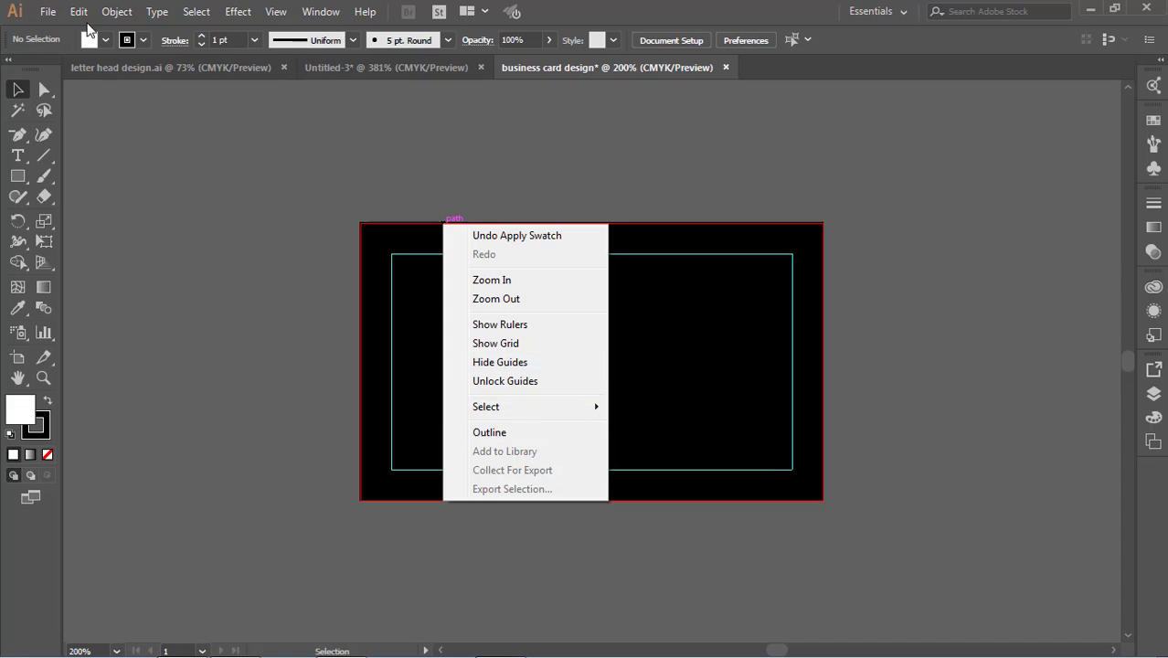
# Unlock all objects, fill the enlarged background rectangle with white, and deselect it
pyautogui.click(116, 11)
pyautogui.click(154, 133)
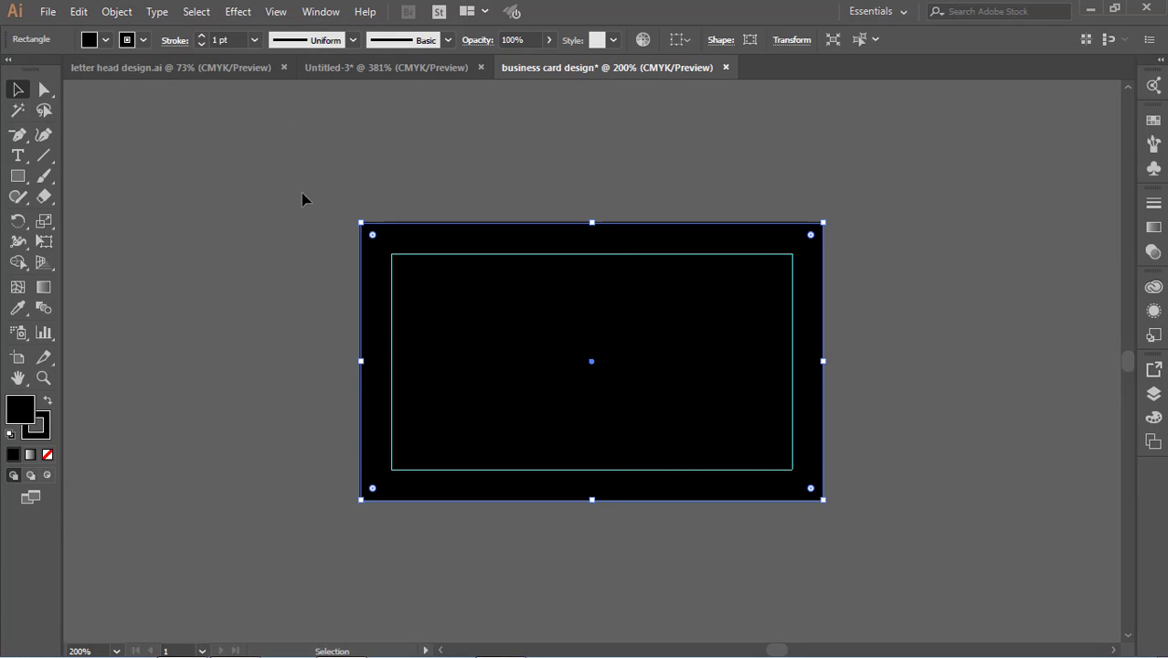
pyautogui.click(103, 40)
pyautogui.click(35, 71)
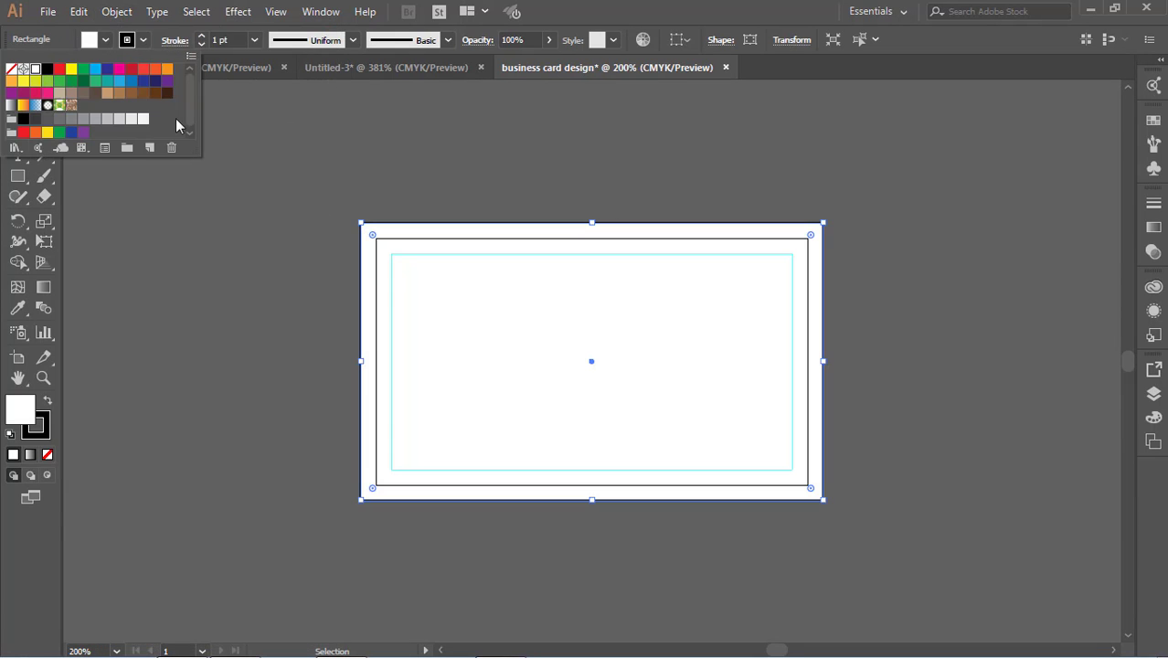
pyautogui.click(908, 211)
pyautogui.click(932, 302)
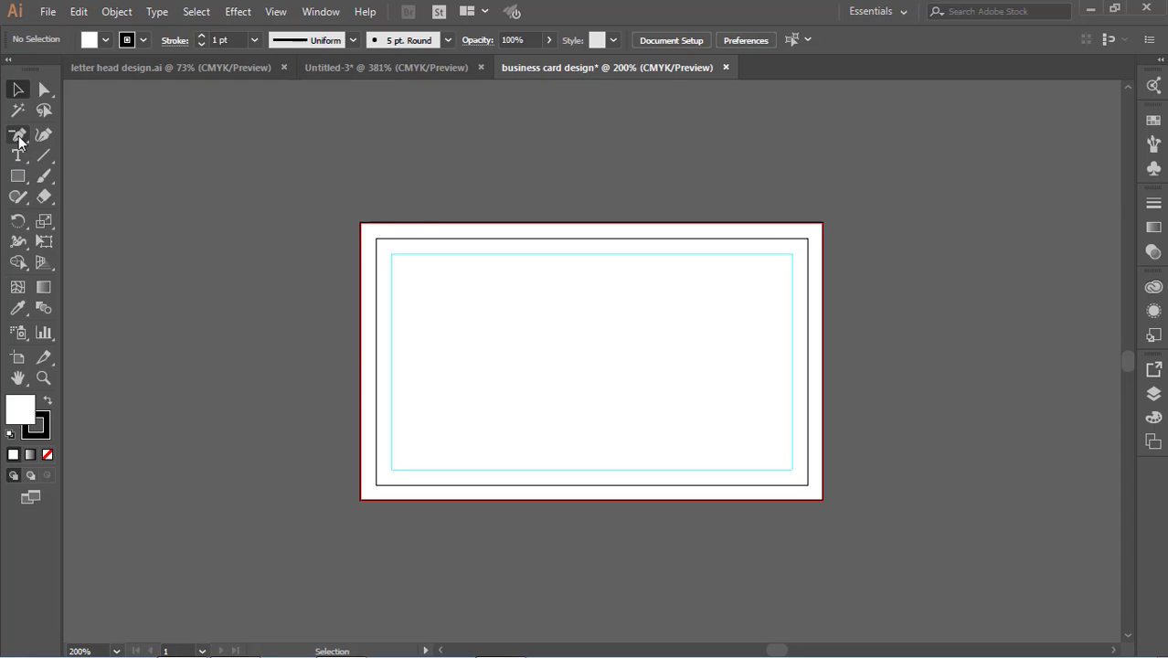
# Draw a Pen tool curve that sags across the lower part of the card, from its left bleed edge to its right bleed edge
pyautogui.moveTo(19, 139); pyautogui.dragTo(83, 131)
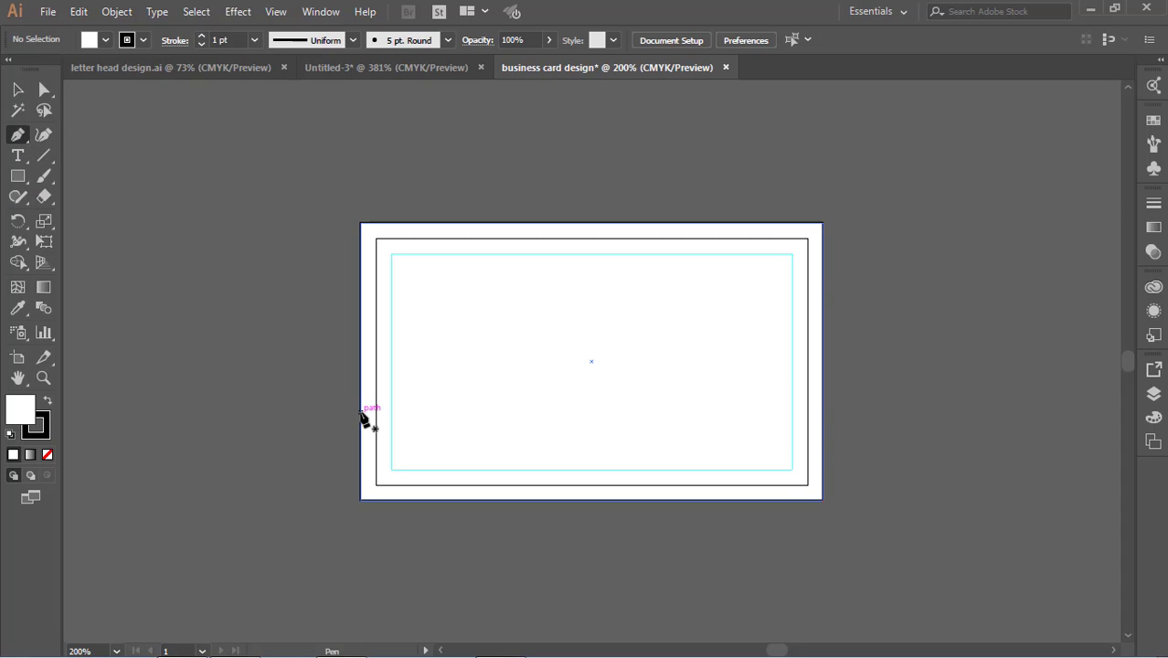
pyautogui.click(361, 410)
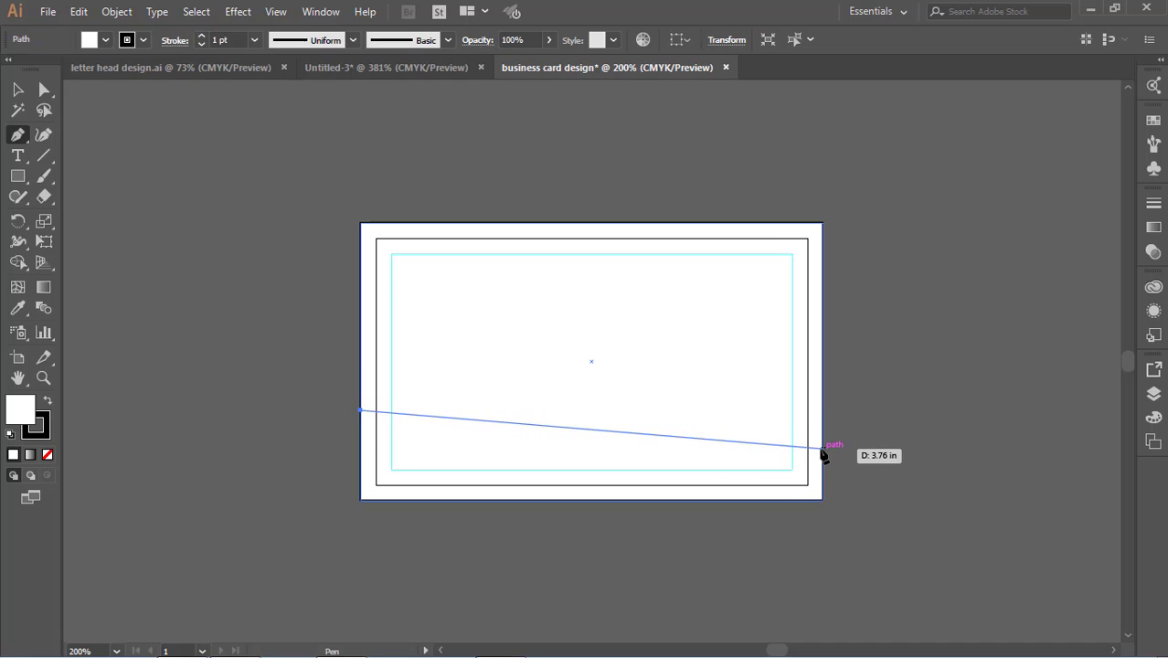
pyautogui.moveTo(822, 446); pyautogui.dragTo(899, 468)
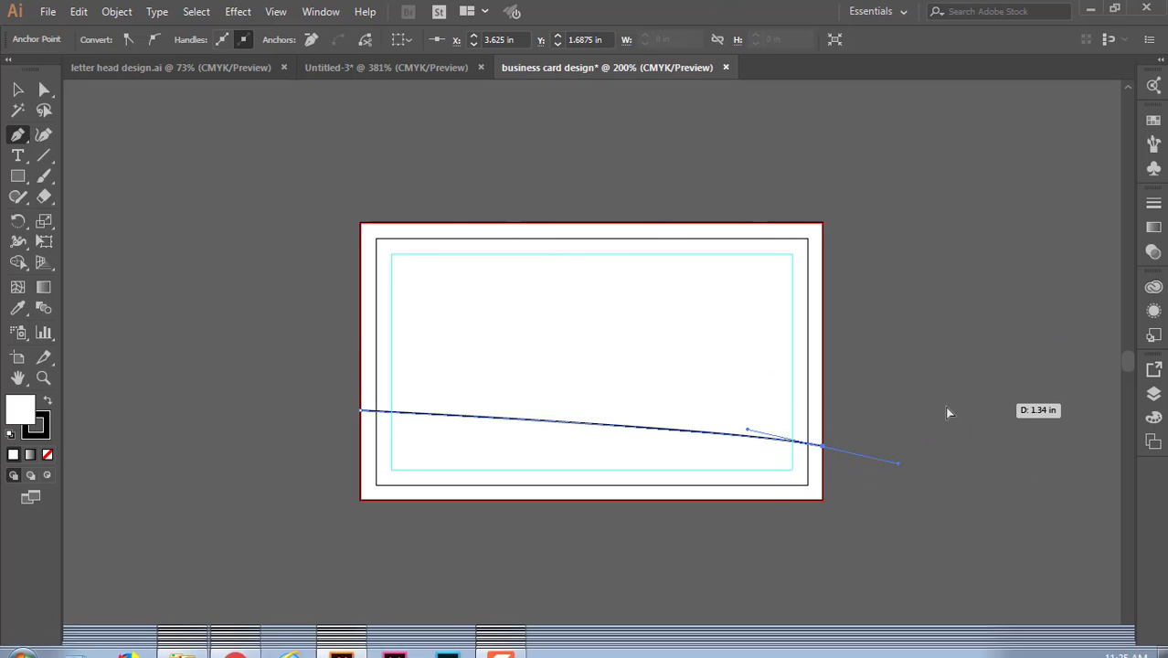
pyautogui.hotkey('ctrl', 'z')
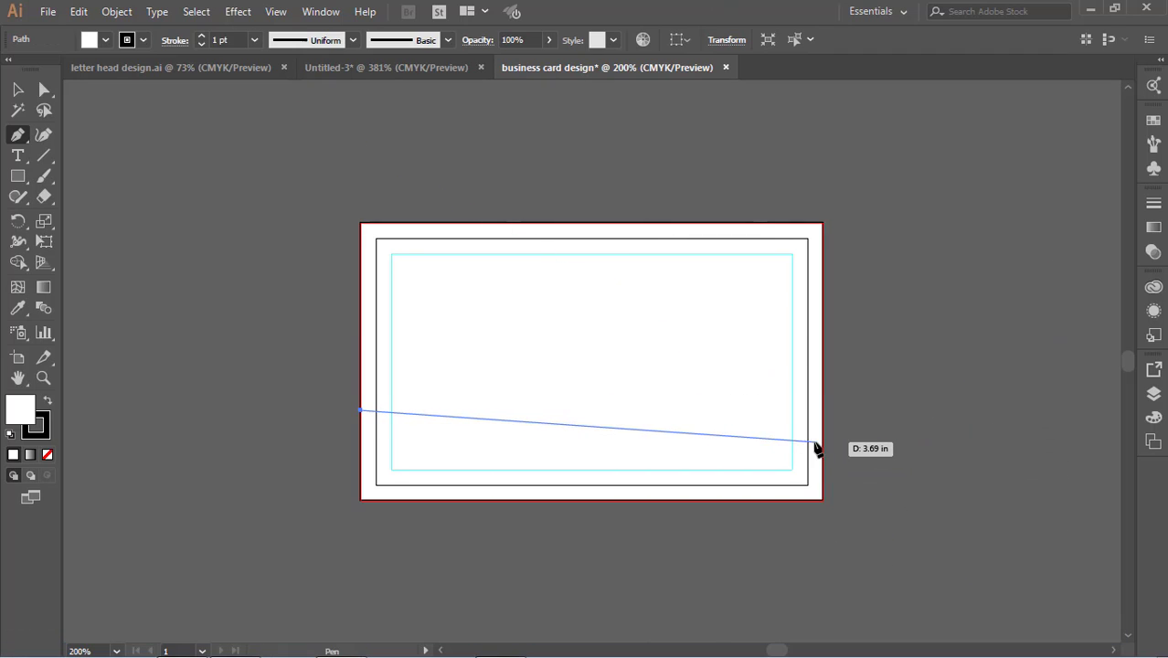
pyautogui.moveTo(821, 443); pyautogui.dragTo(1108, 381)
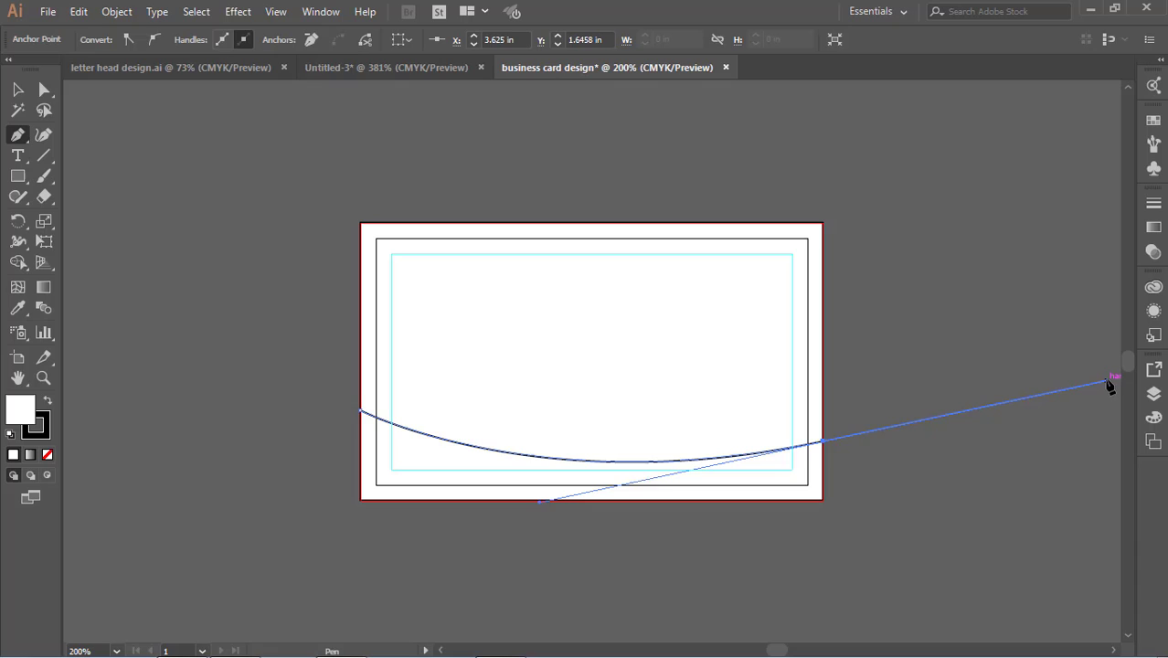
# Close the curved path by running it through the card's two lower bleed corners back to its starting anchor
pyautogui.click(822, 443)
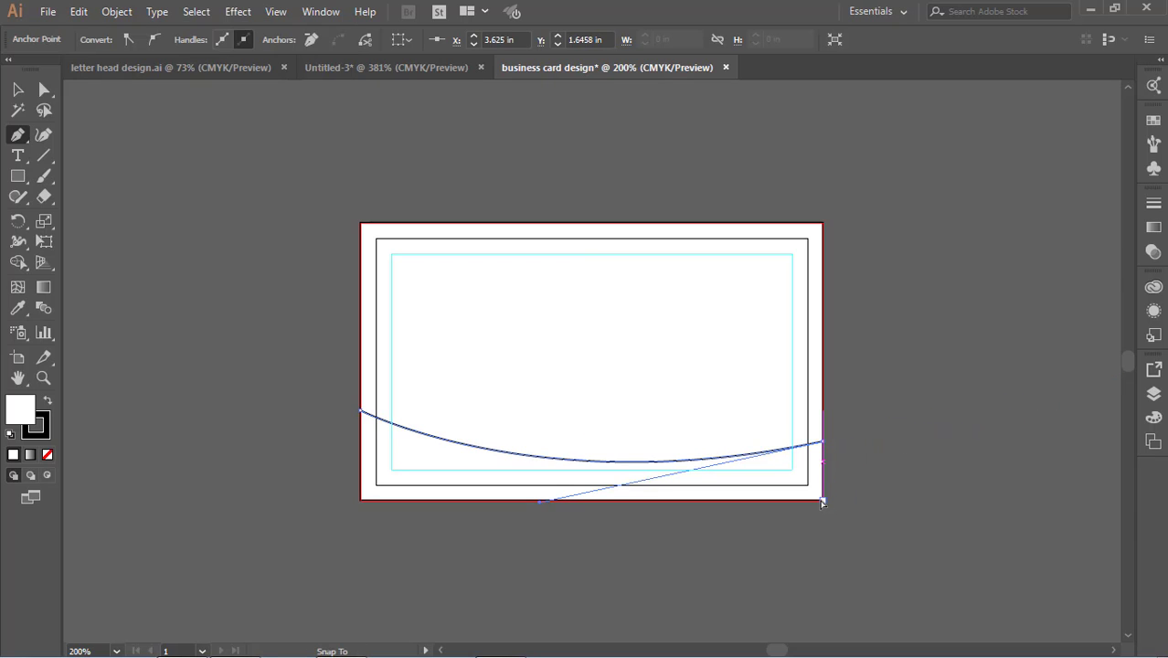
pyautogui.keyDown('ctrl'); pyautogui.click(823, 502); pyautogui.keyUp('ctrl')
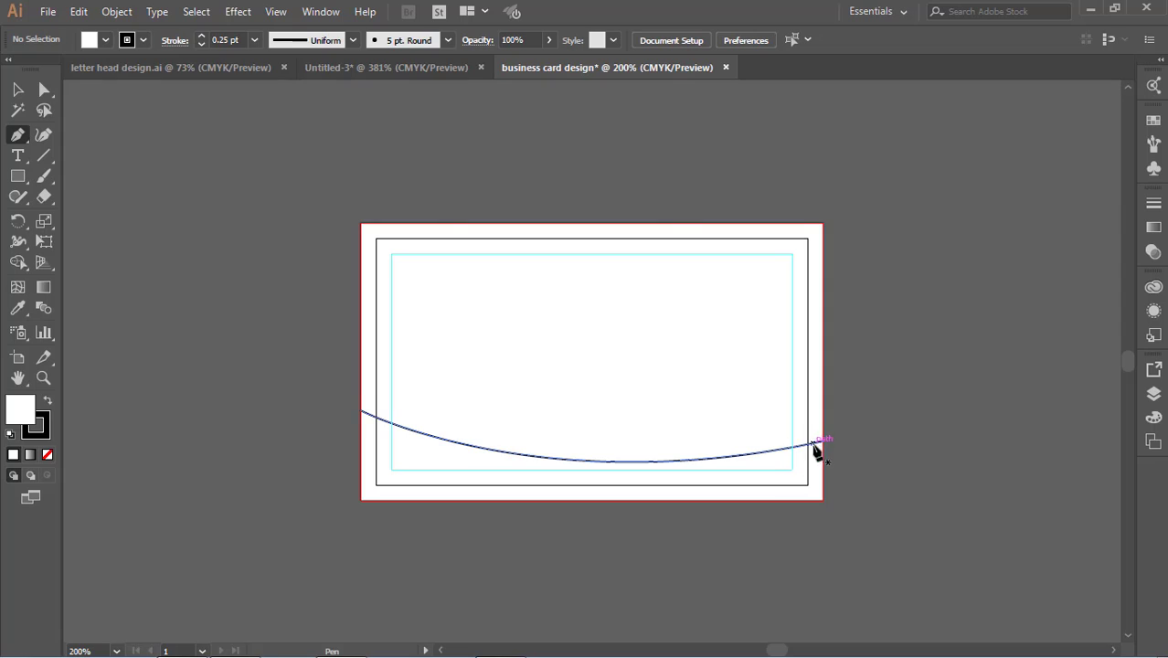
pyautogui.moveTo(826, 444); pyautogui.dragTo(825, 506)
pyautogui.click(822, 500)
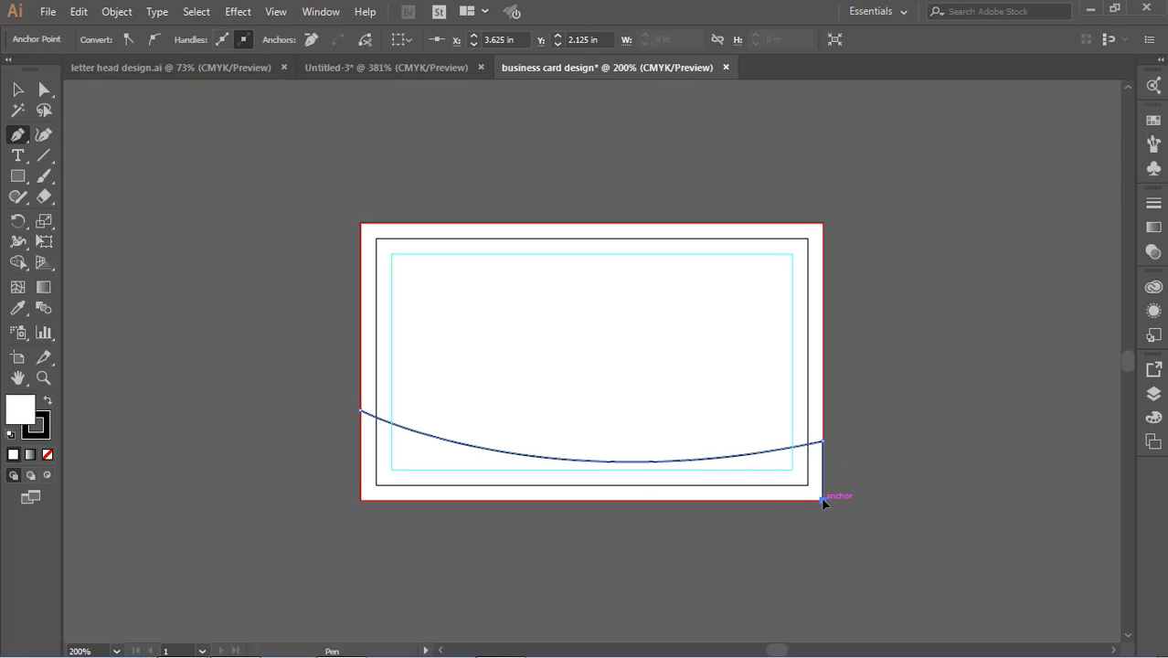
pyautogui.click(359, 500)
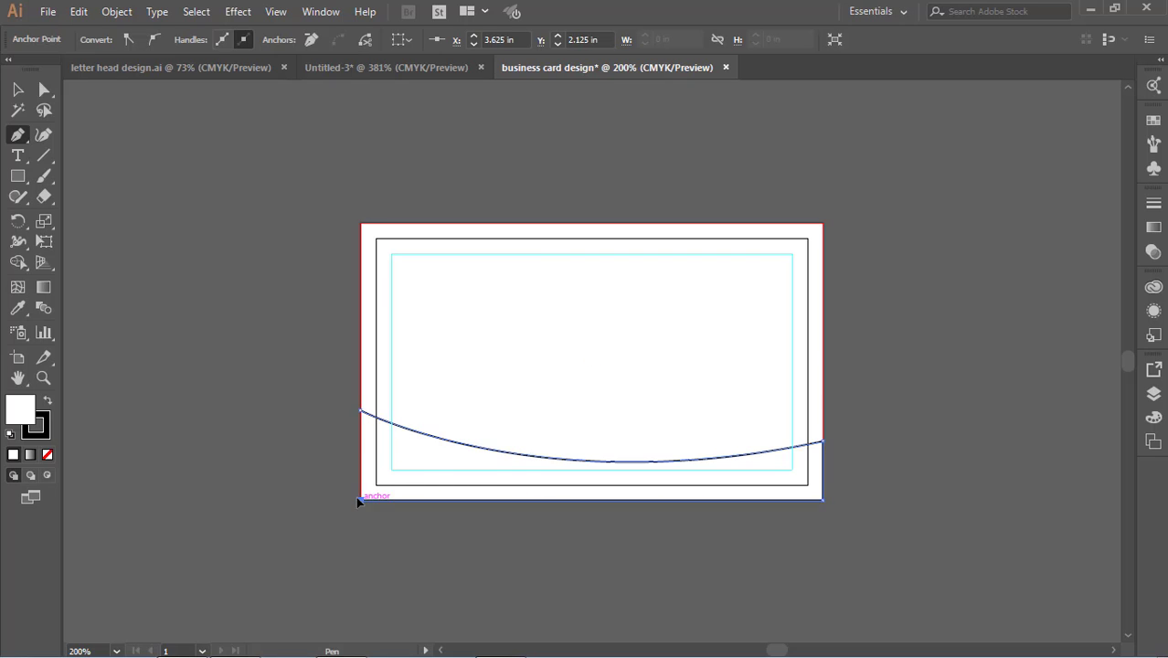
pyautogui.click(360, 411)
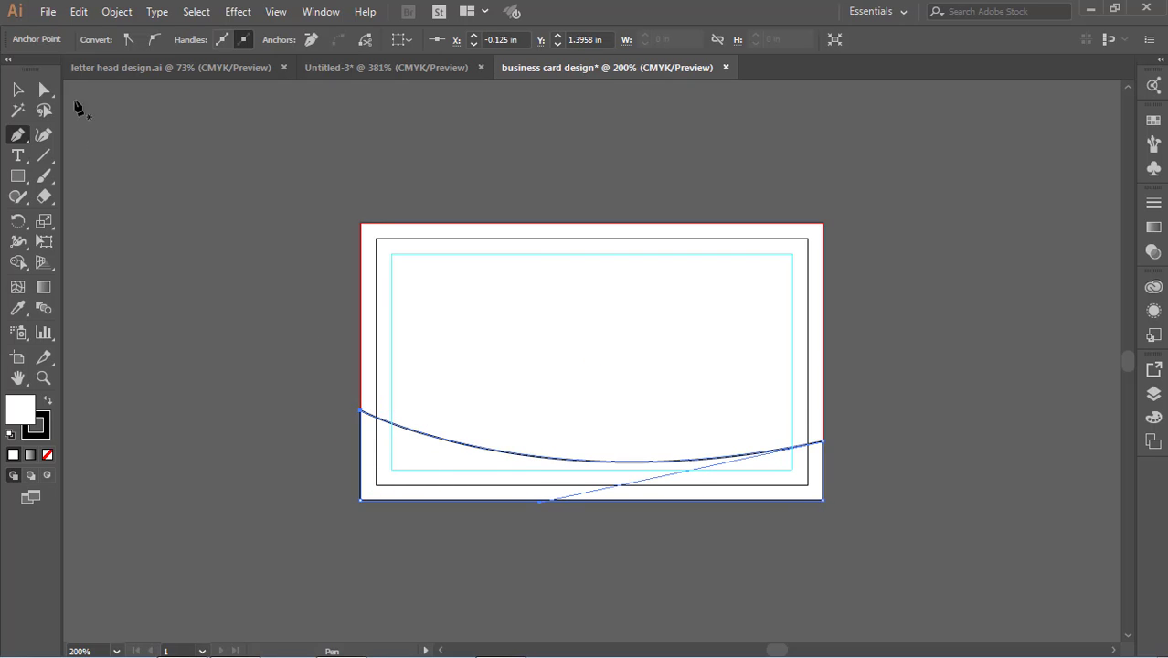
# Set the closed wave shape's stroke weight to 0.25 pt
pyautogui.click(17, 88)
pyautogui.click(477, 396)
pyautogui.click(494, 454)
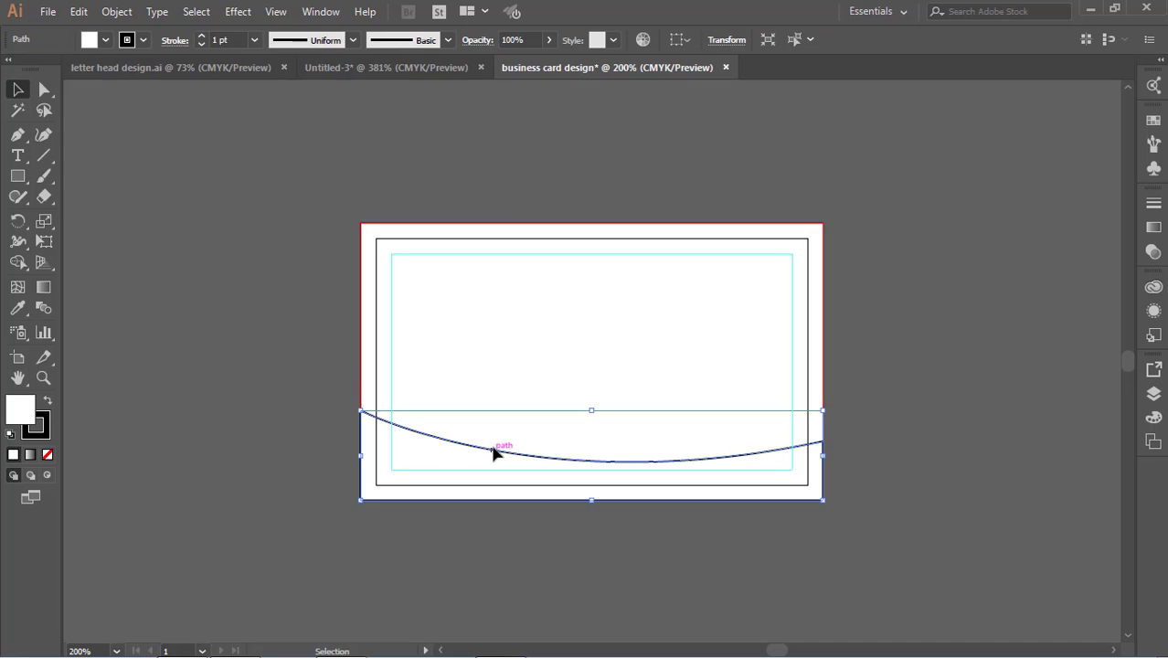
pyautogui.click(254, 39)
pyautogui.click(279, 57)
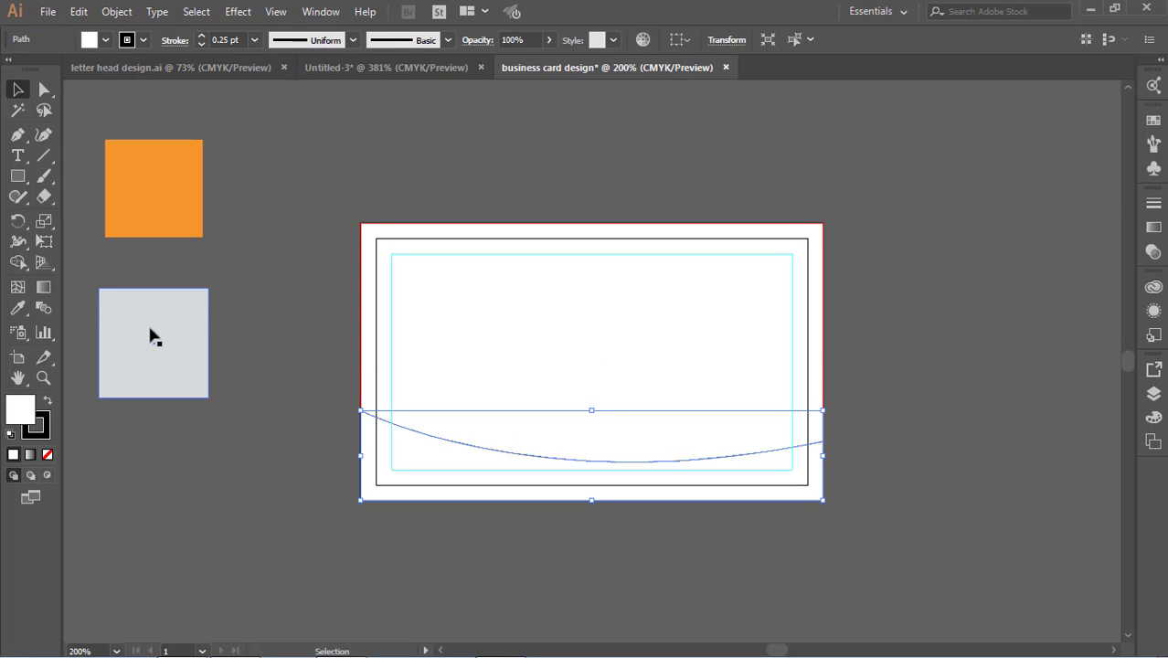
# Apply the orange sample square's appearance to the wave shape with the Eyedropper and deselect it
pyautogui.click(19, 311)
pyautogui.click(174, 158)
pyautogui.click(17, 90)
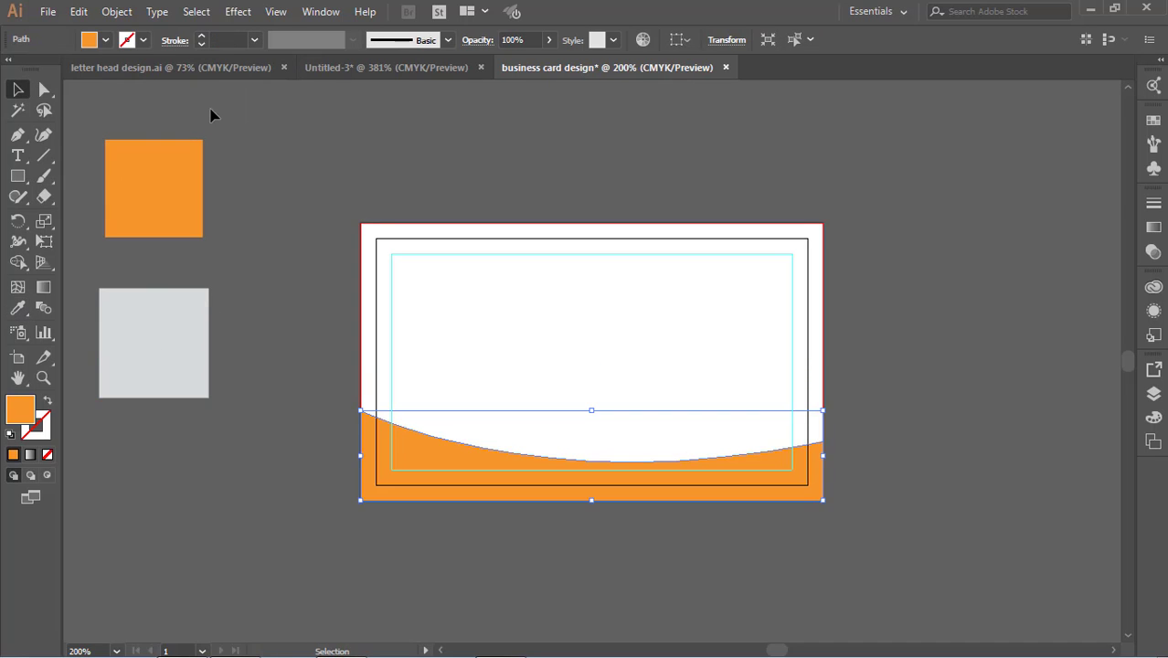
pyautogui.click(212, 113)
# Duplicate the orange wave shape and place the copy slightly above the original
pyautogui.click(431, 457)
pyautogui.press('a')
pyautogui.press('v')
pyautogui.moveTo(432, 447); pyautogui.dragTo(432, 440)
# Apply the gray sample square's appearance to the upper wave copy with the Eyedropper and deselect it
pyautogui.press('i')
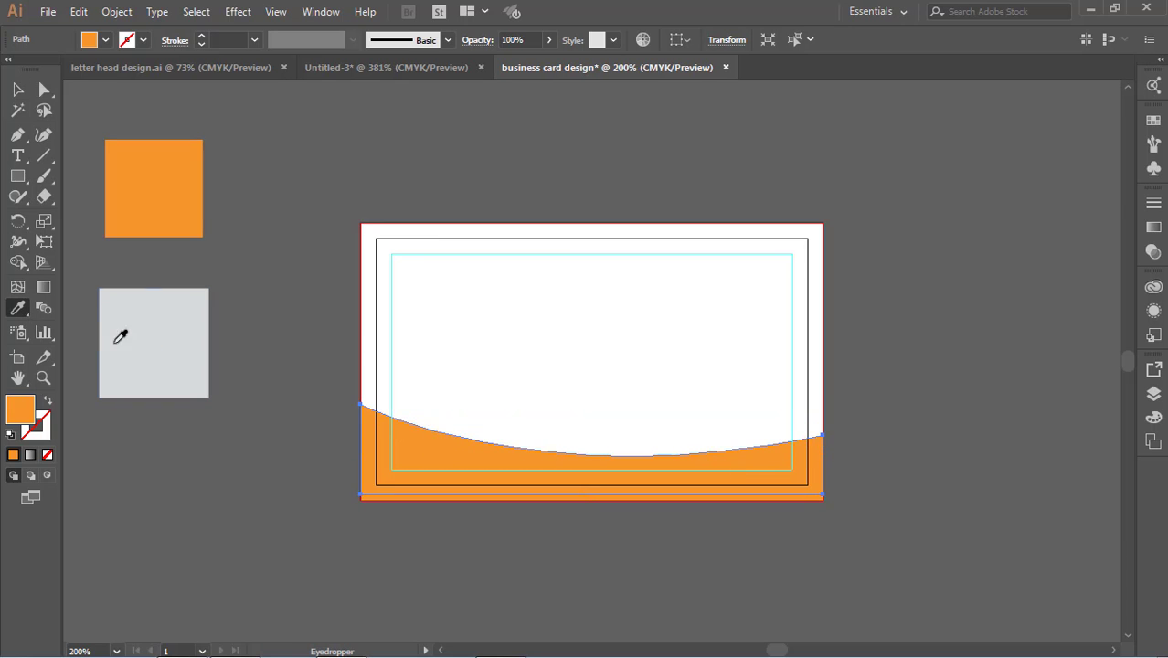
pyautogui.click(128, 336)
pyautogui.rightClick(413, 464)
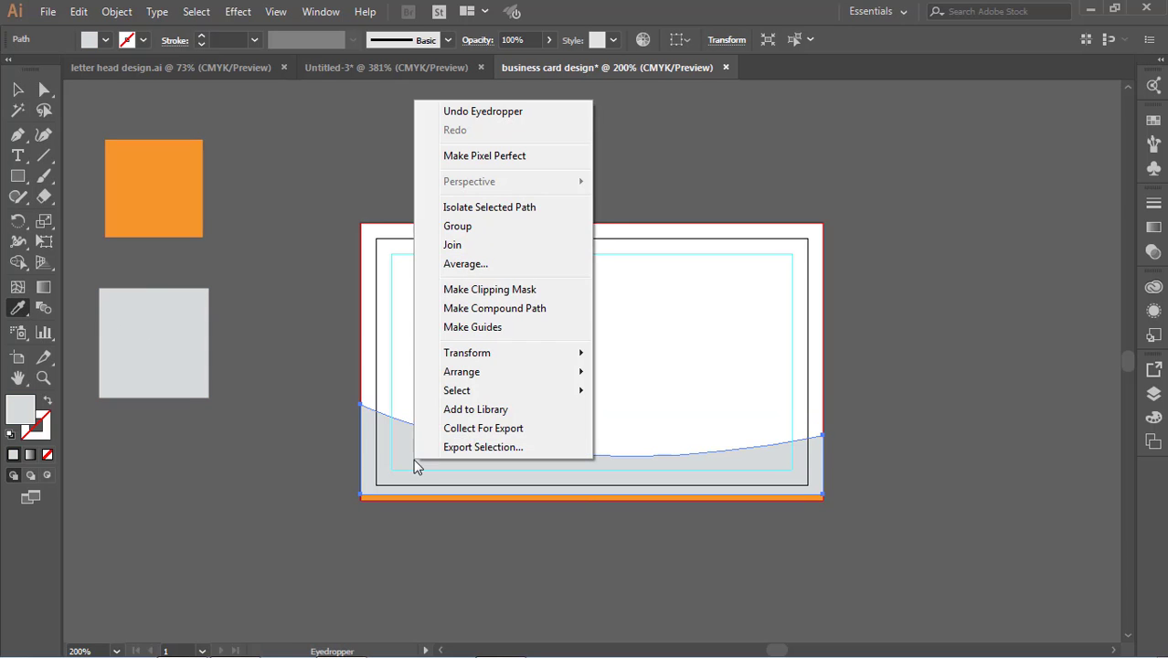
pyautogui.click(20, 89)
pyautogui.click(358, 358)
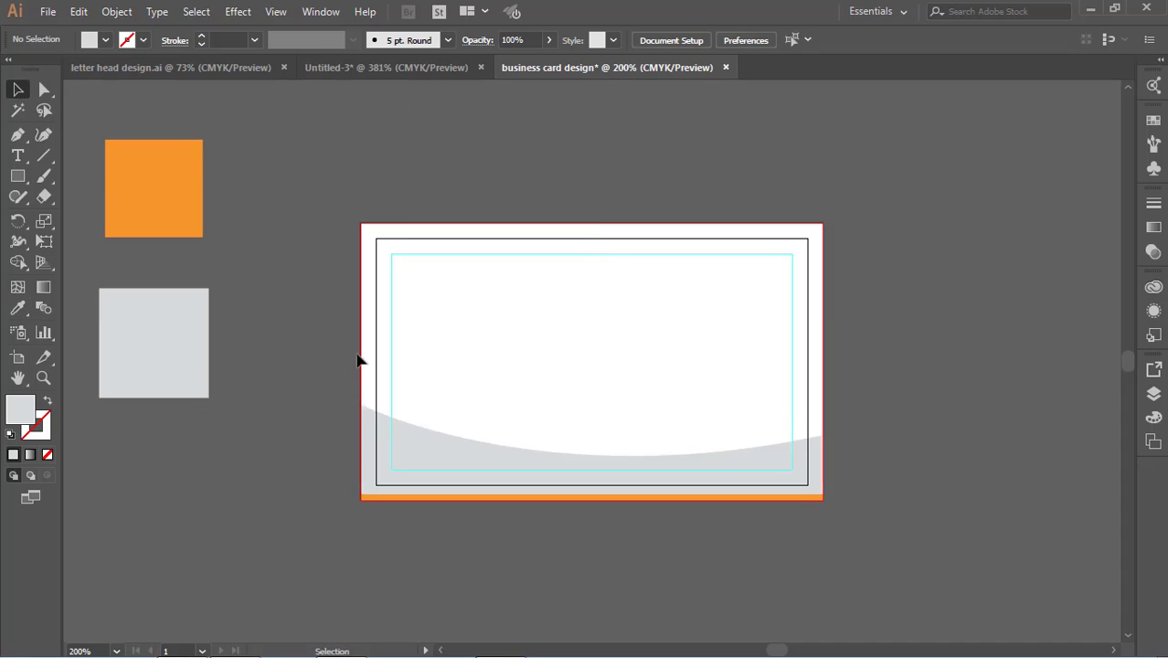
# Bring the original orange wave along the card's lower edge to the front and deselect it
pyautogui.click(467, 499)
pyautogui.rightClick(464, 499)
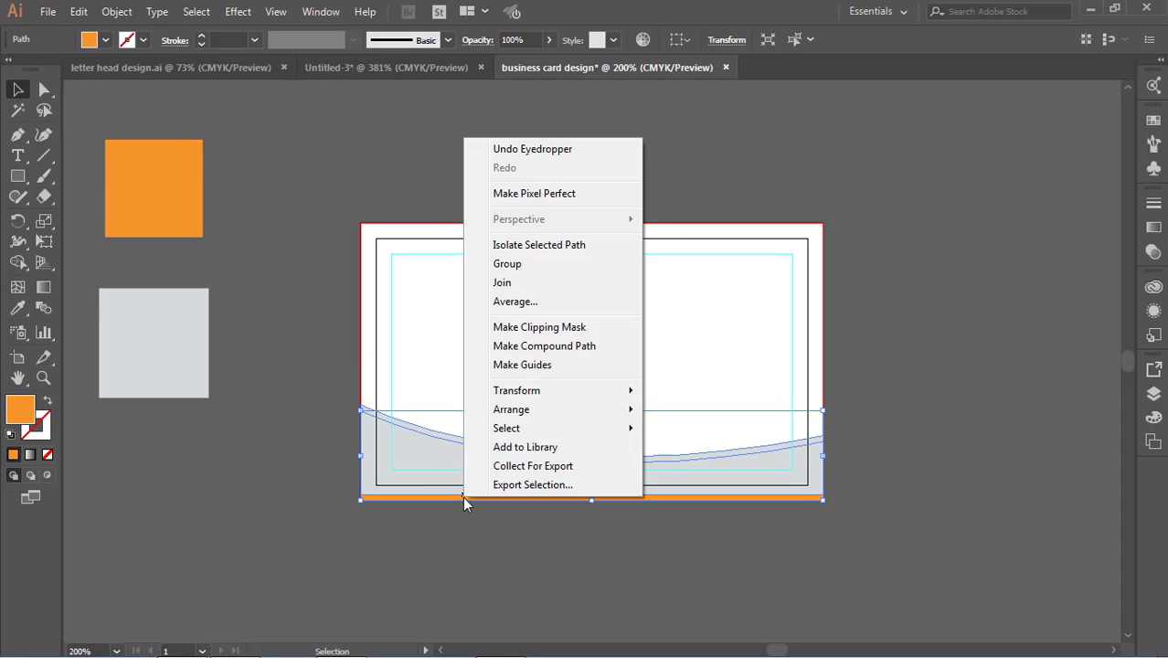
pyautogui.moveTo(563, 418)
pyautogui.click(724, 428)
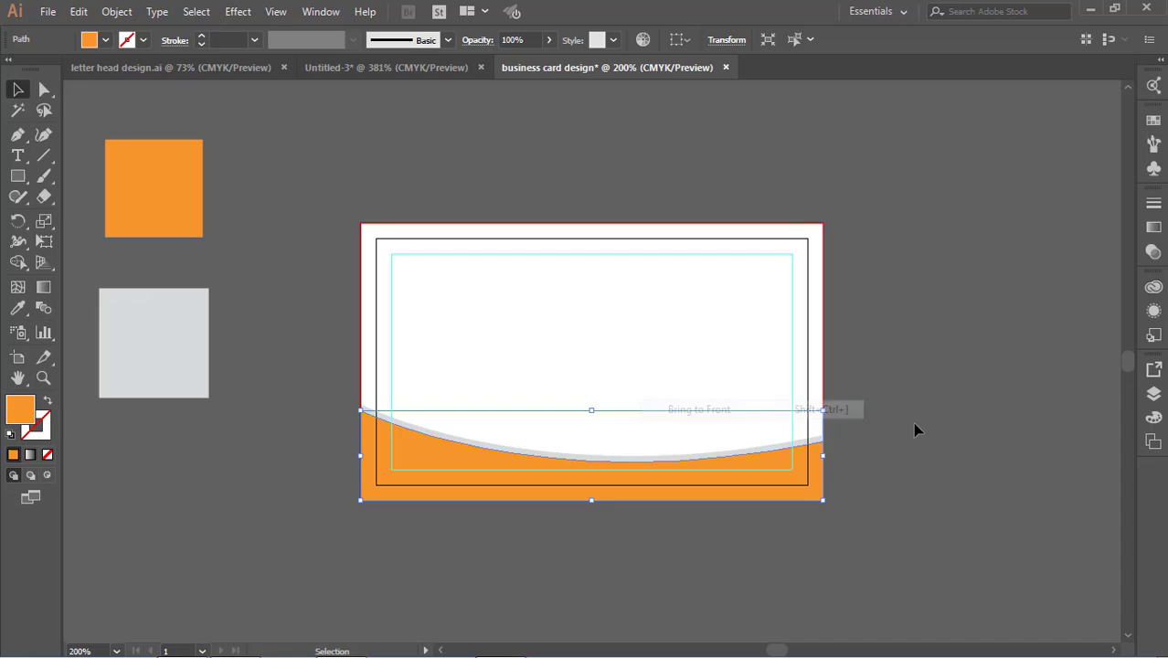
pyautogui.click(979, 417)
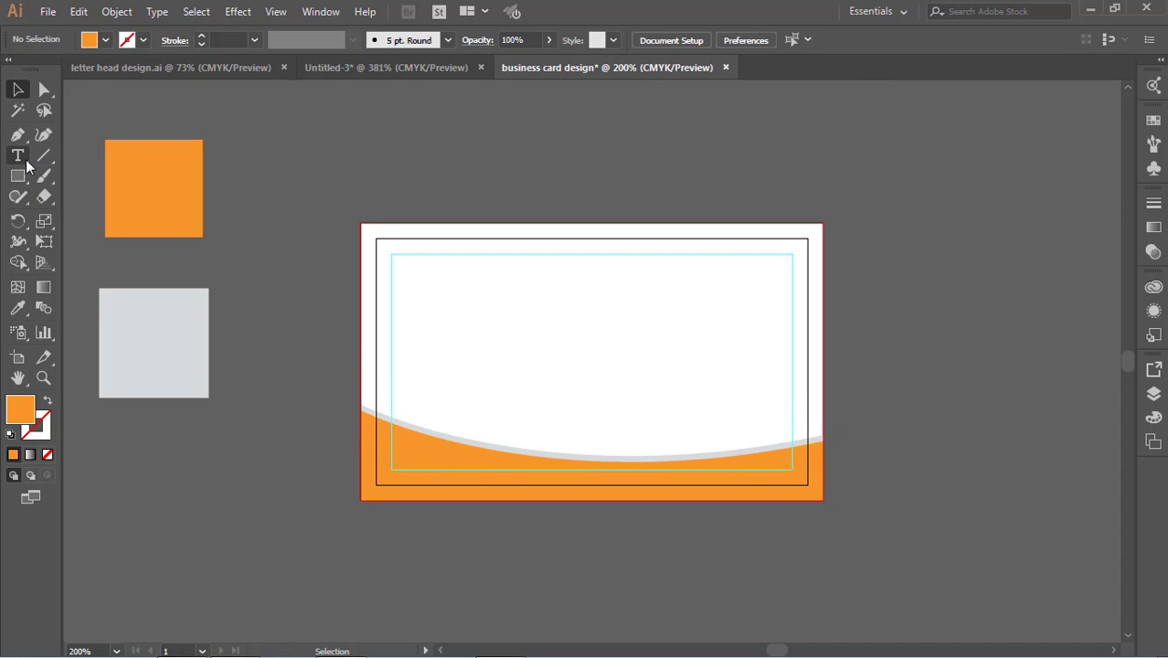
# Start a new Pen path at the card's upper-left bleed corner
pyautogui.press('p')
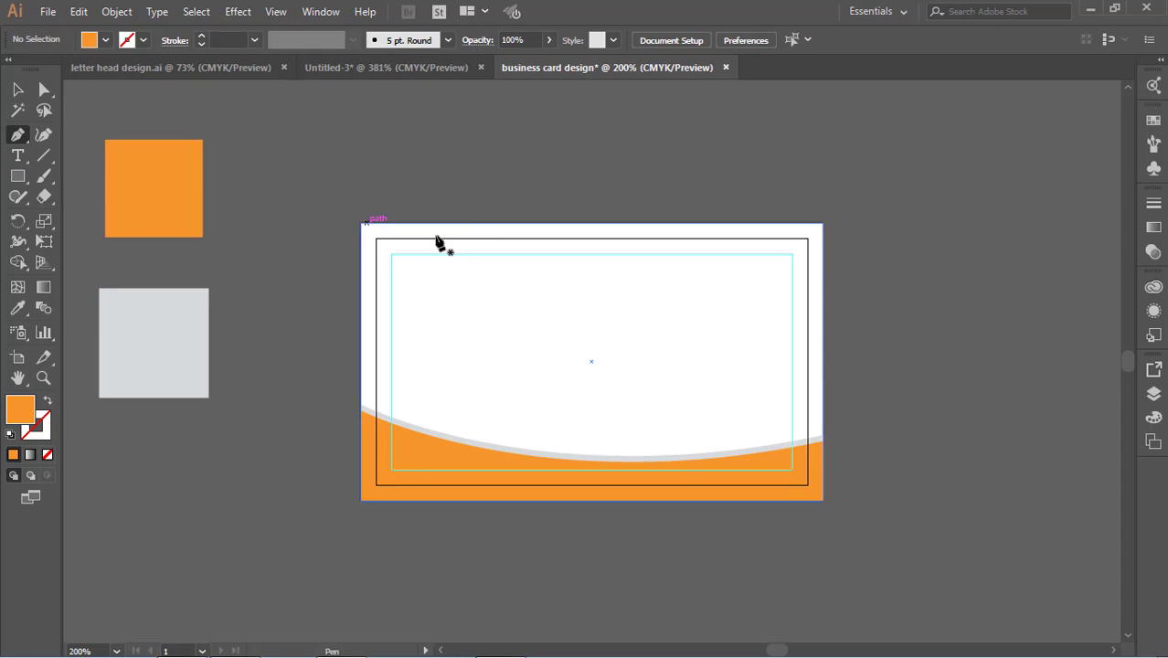
pyautogui.click(361, 223)
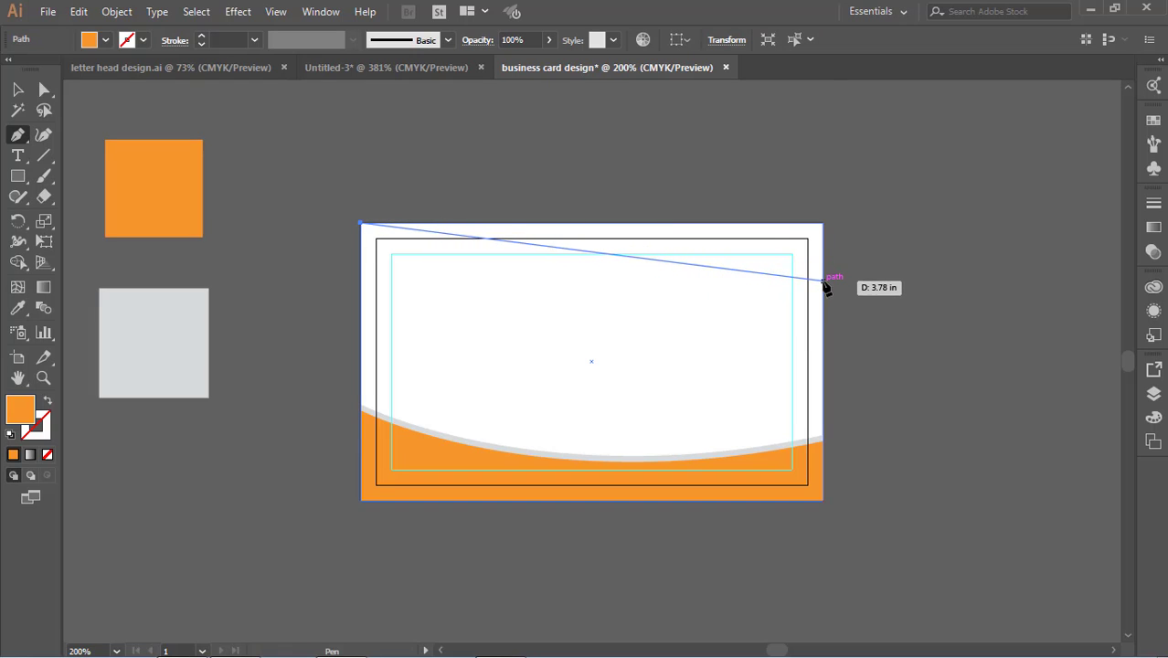
pyautogui.moveTo(823, 280); pyautogui.dragTo(1018, 339)
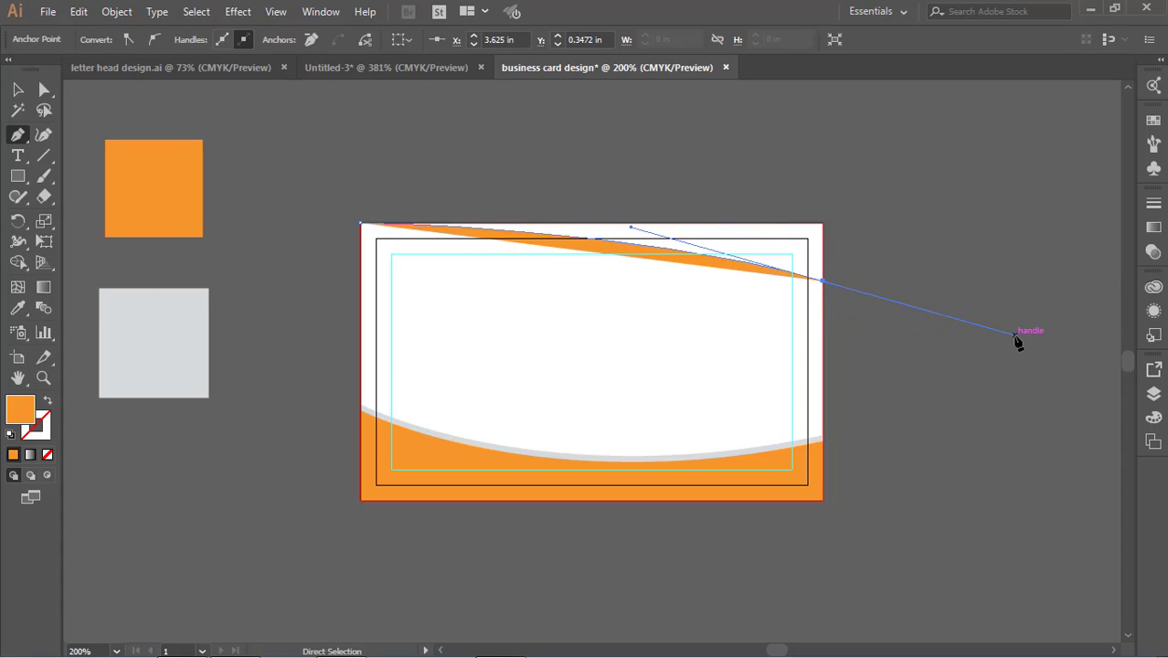
pyautogui.hotkey('ctrl', 'z')
pyautogui.hotkey('ctrl', 'z')
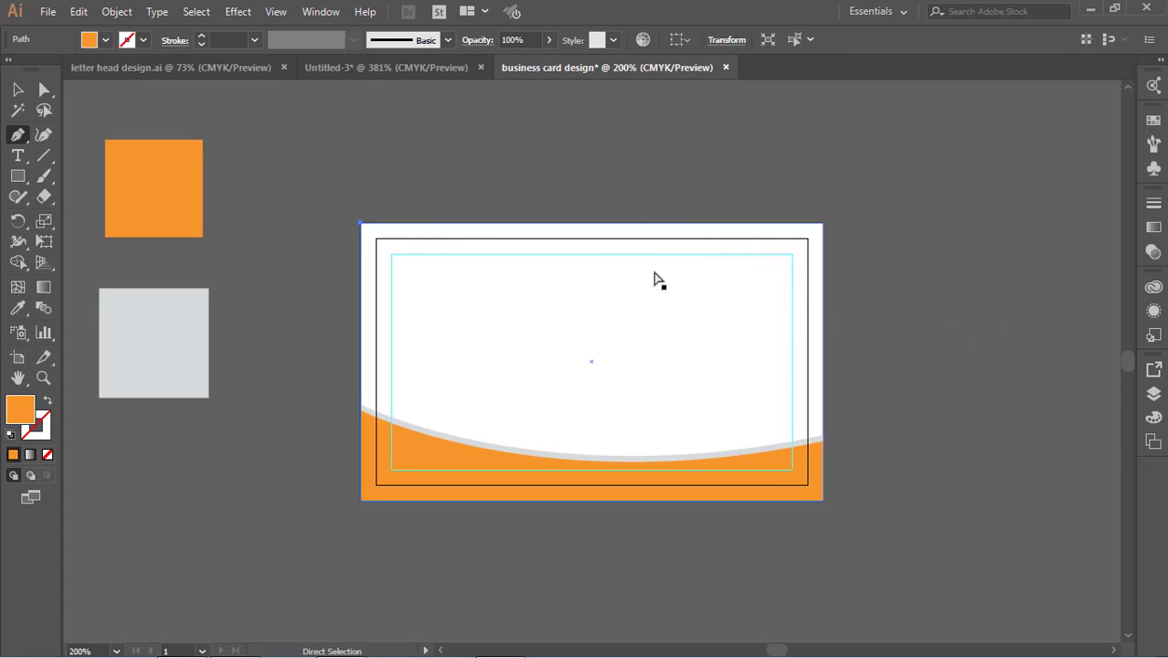
pyautogui.click(361, 223)
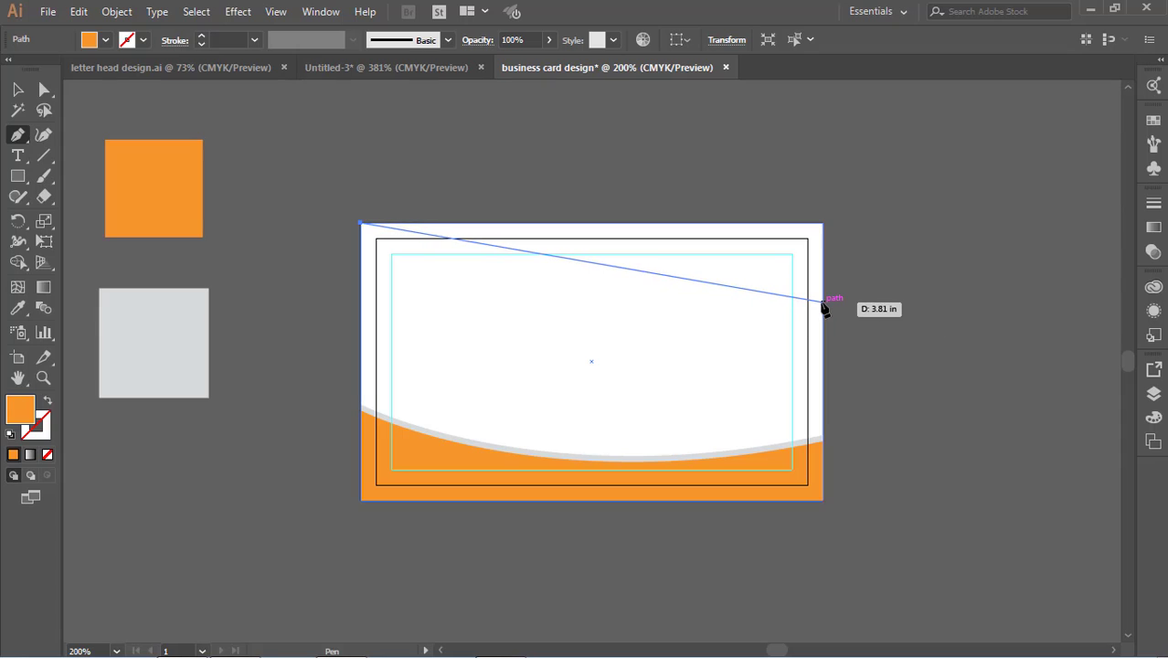
pyautogui.moveTo(822, 302); pyautogui.dragTo(989, 379)
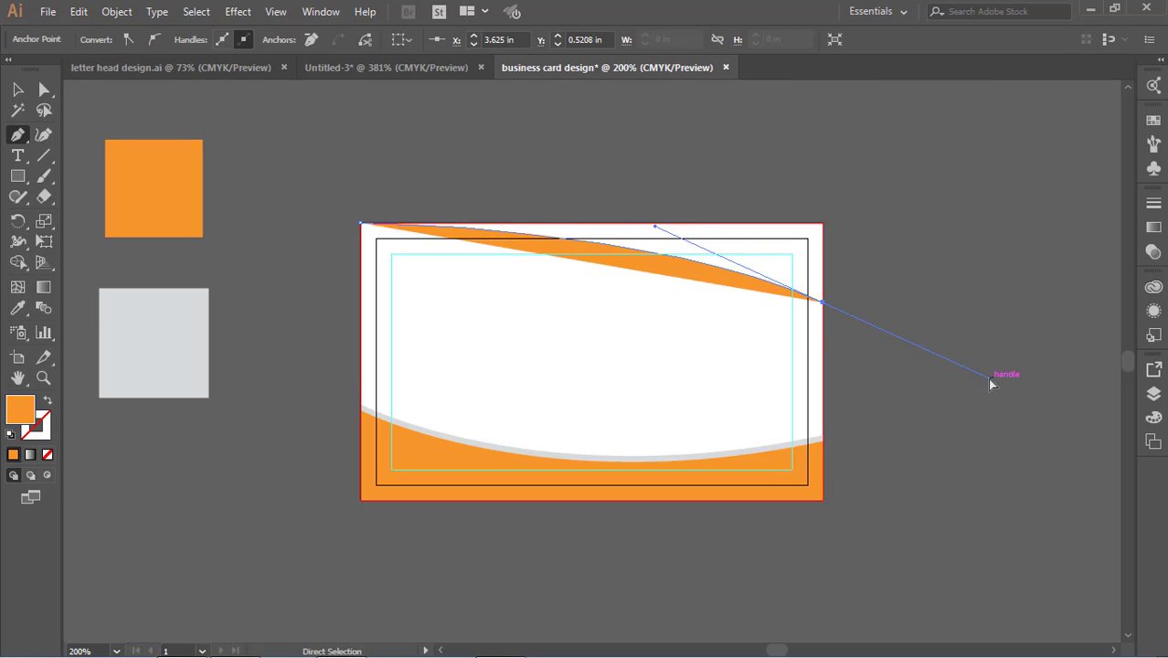
pyautogui.hotkey('ctrl', 'z')
pyautogui.moveTo(789, 250); pyautogui.dragTo(949, 316)
pyautogui.hotkey('ctrl', 'z')
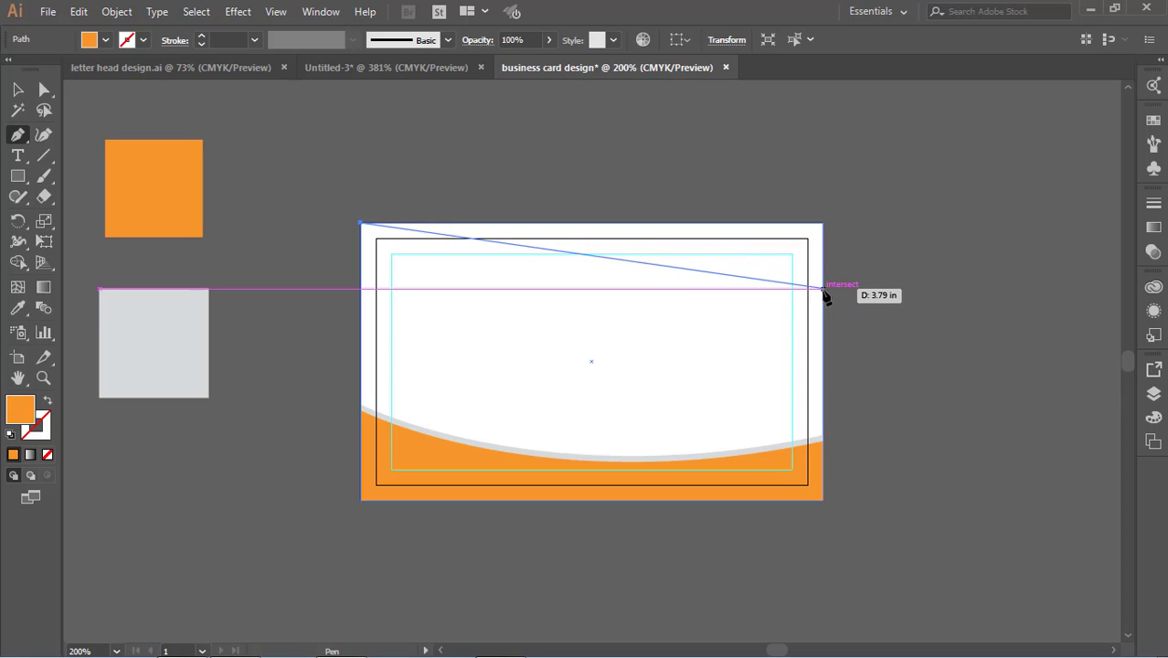
# Curve the path to the card's right bleed edge at about Y 0.45 in, close it through the upper-right bleed corner, and deselect it
pyautogui.moveTo(823, 291); pyautogui.dragTo(913, 351)
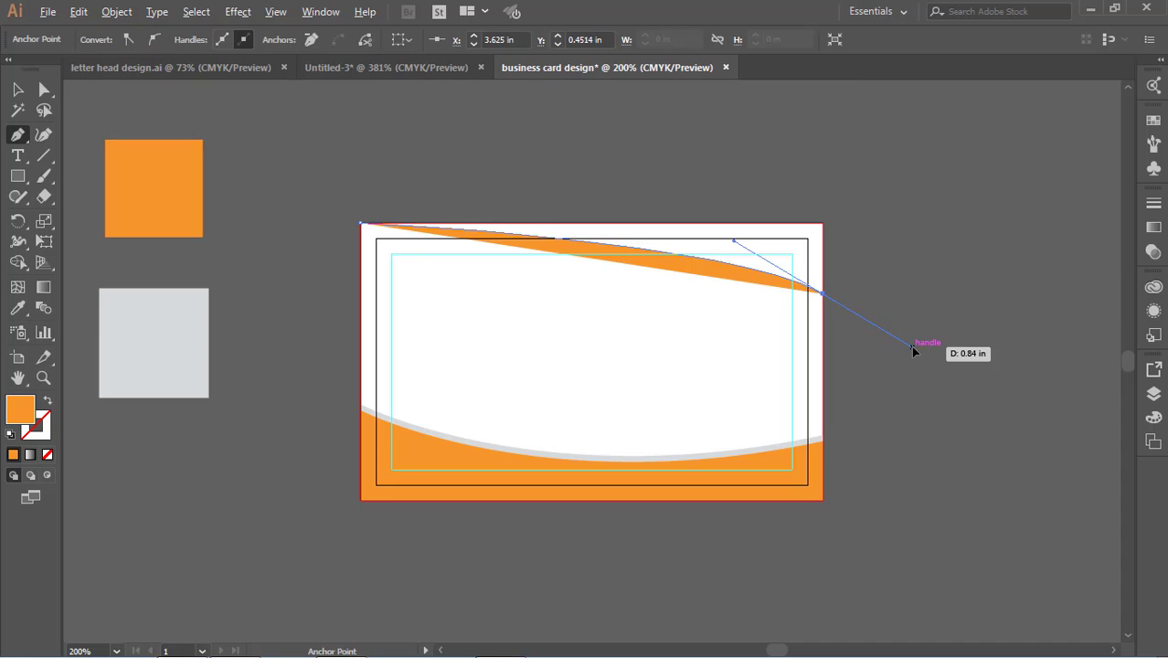
pyautogui.click(823, 292)
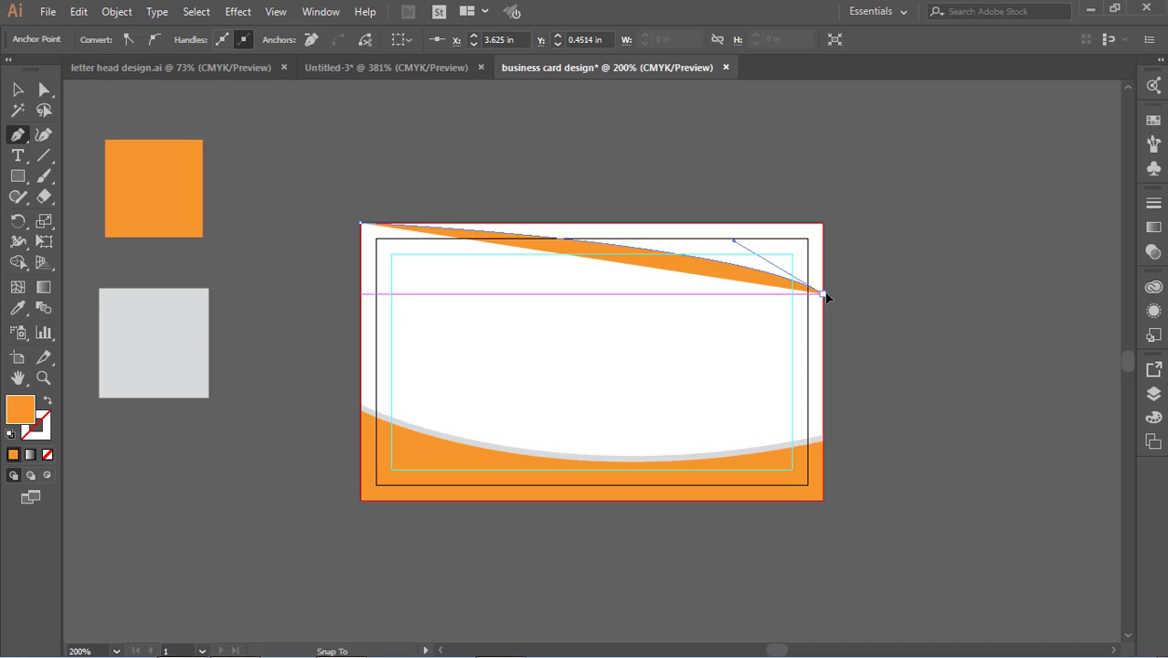
pyautogui.click(823, 224)
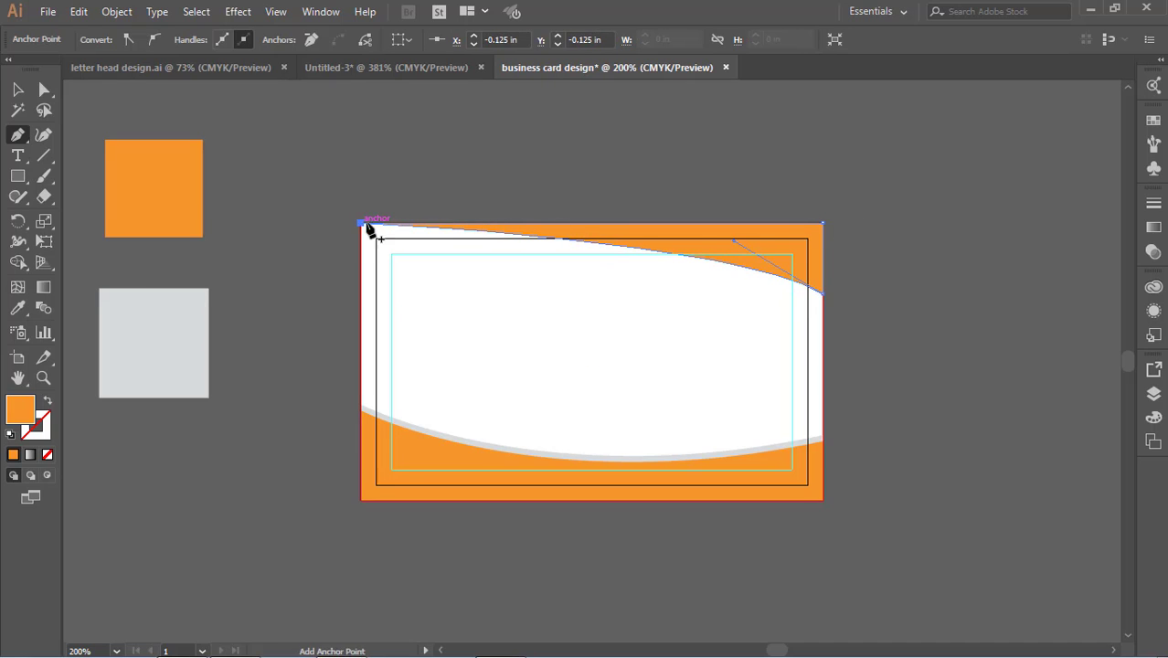
pyautogui.click(362, 224)
pyautogui.click(17, 88)
pyautogui.click(289, 127)
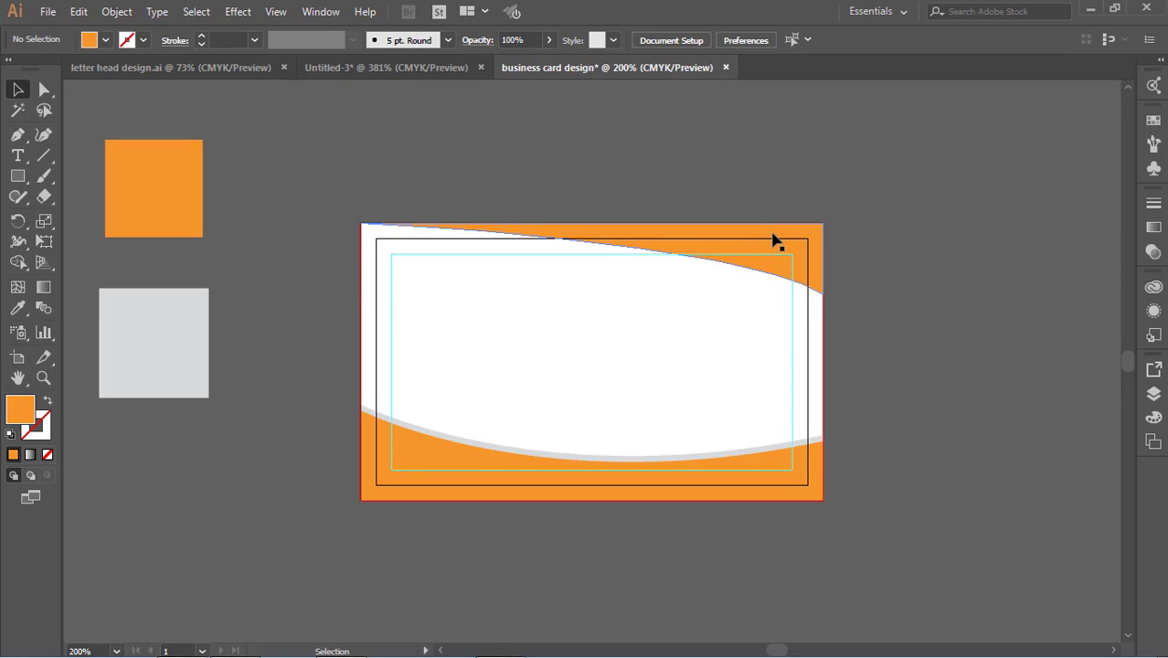
# Duplicate the orange shape along the card's upper edge and place the copy slightly below the original
pyautogui.click(772, 239)
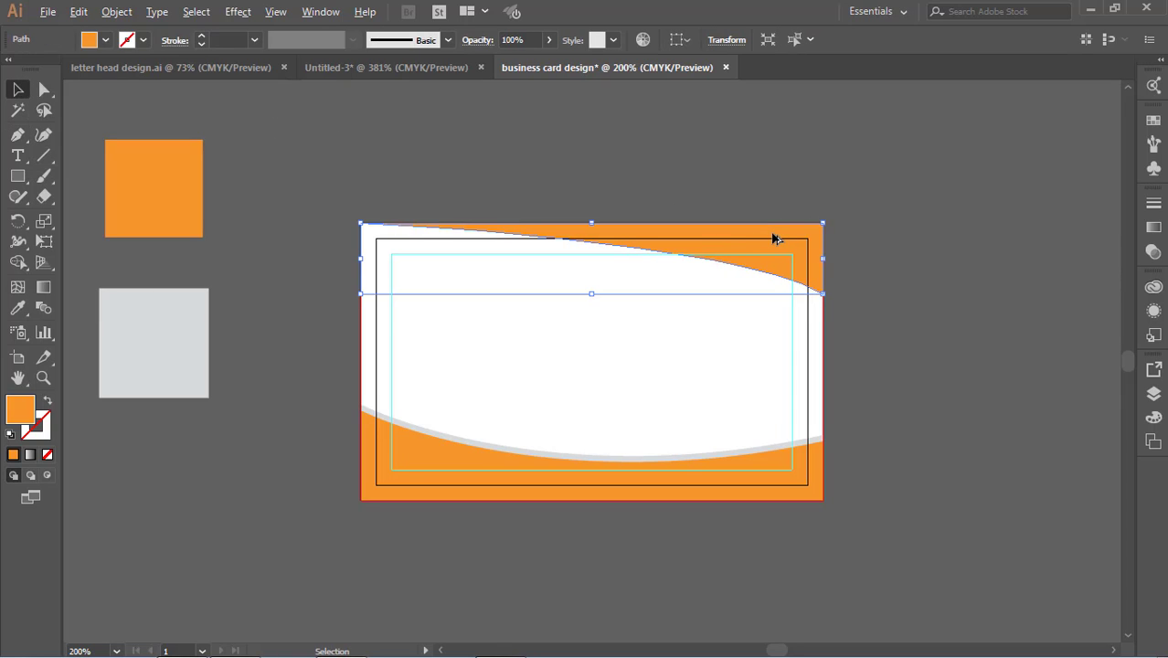
pyautogui.moveTo(773, 239); pyautogui.dragTo(770, 261)
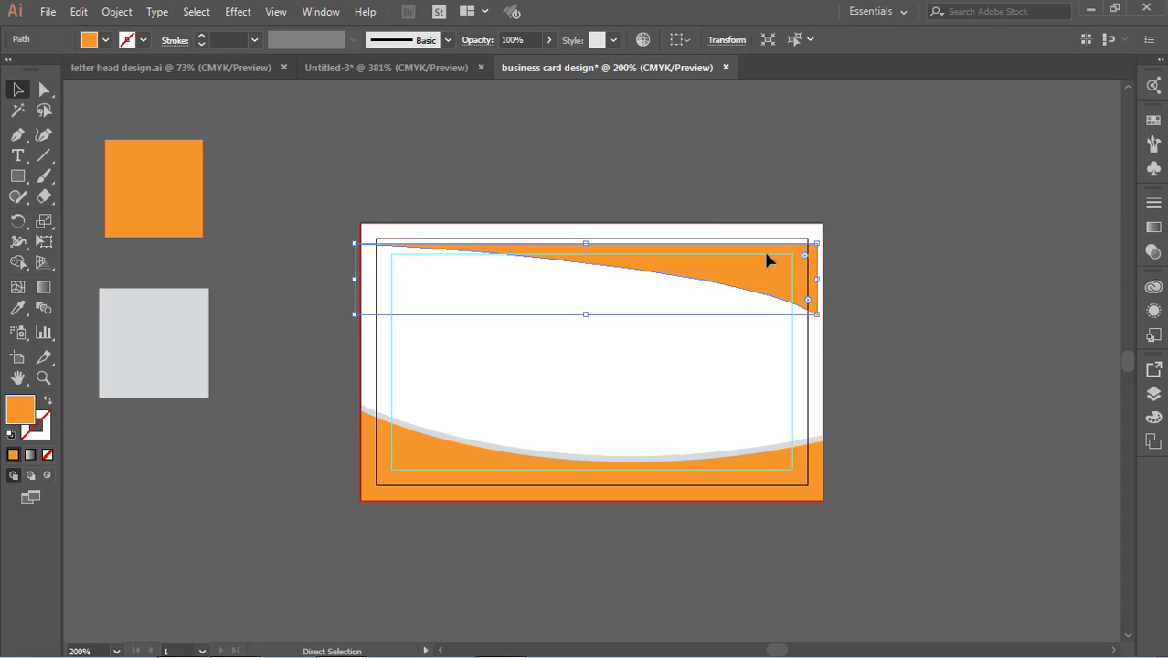
pyautogui.hotkey('ctrl', 'z')
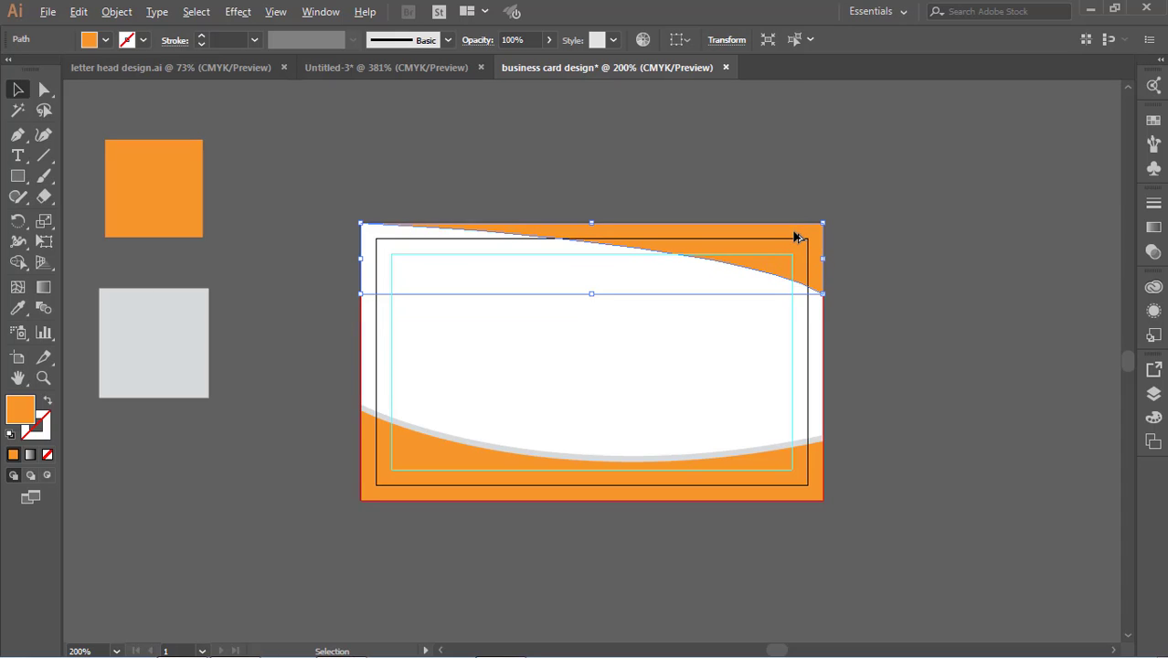
pyautogui.moveTo(795, 237); pyautogui.dragTo(788, 264)
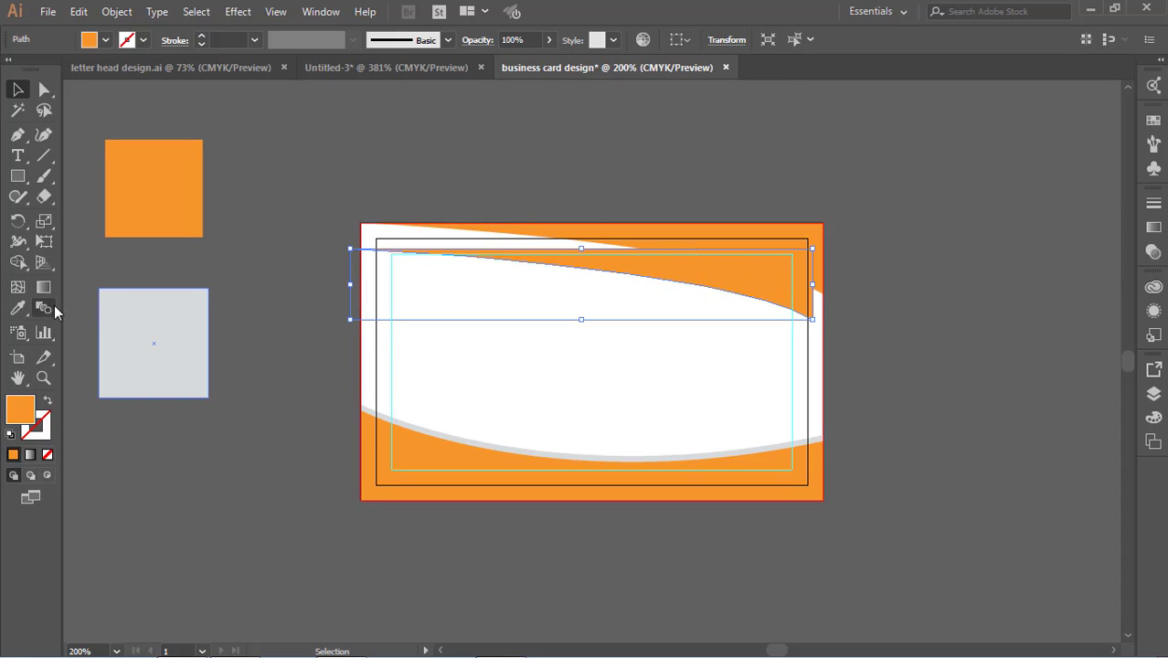
# Apply the gray sample square's appearance to the lower copy of the top shape with the Eyedropper and deselect it
pyautogui.click(17, 309)
pyautogui.click(147, 306)
pyautogui.press('v')
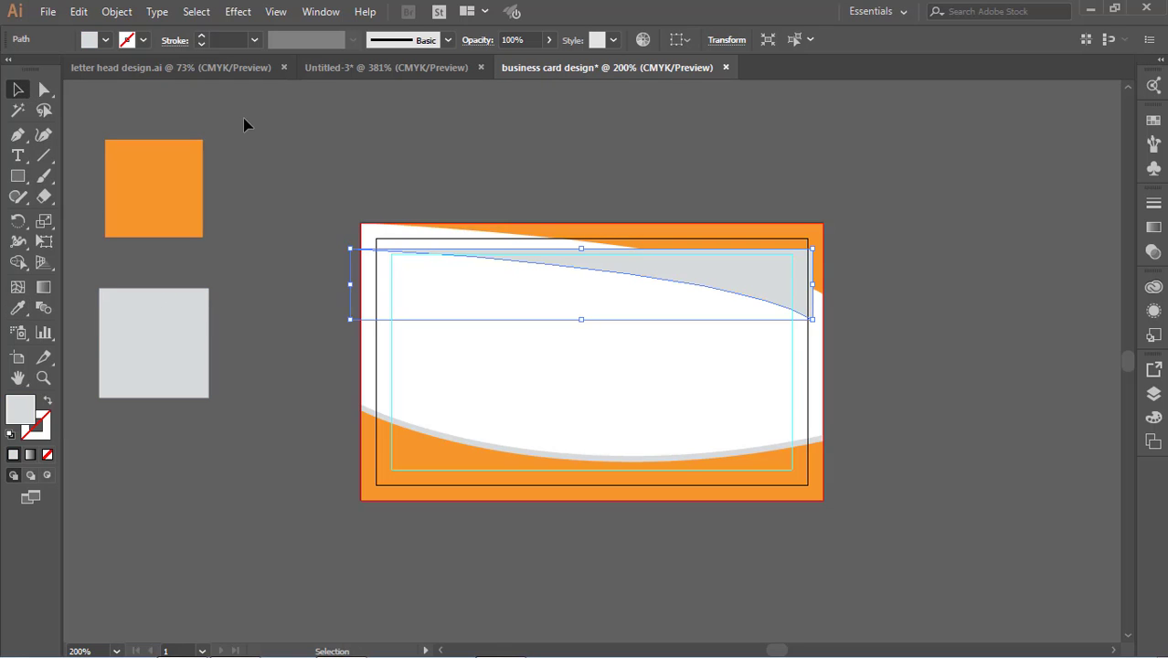
pyautogui.click(245, 120)
# Bring the orange shape along the card's upper edge in front of its gray copy and deselect it
pyautogui.click(788, 238)
pyautogui.rightClick(788, 235)
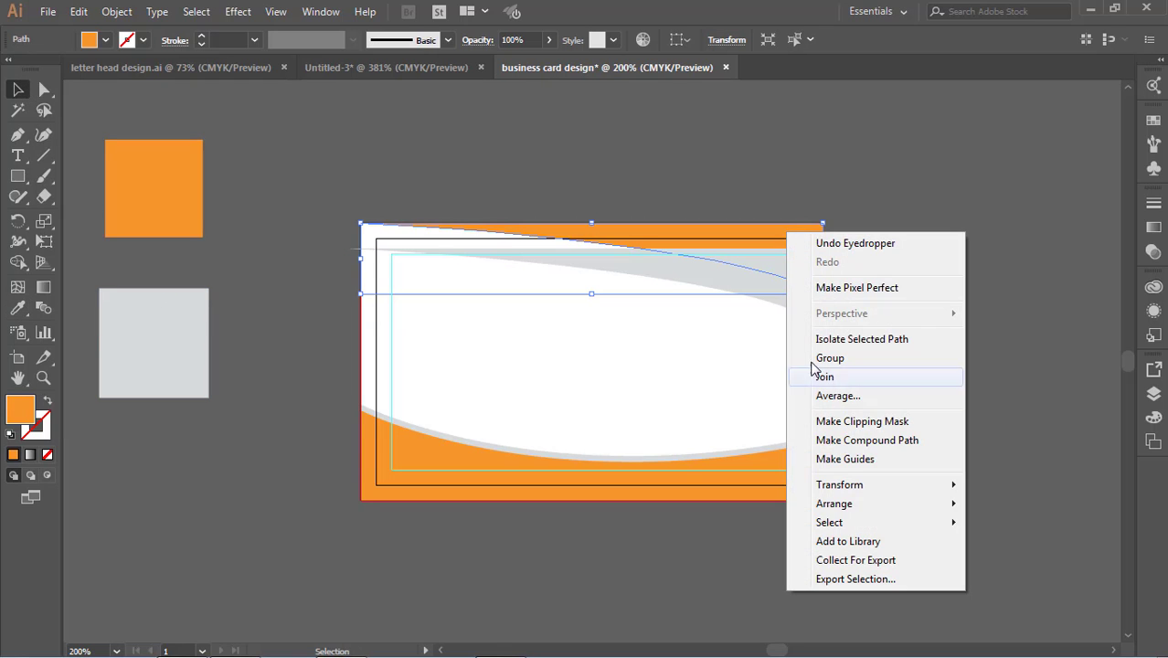
pyautogui.moveTo(855, 503)
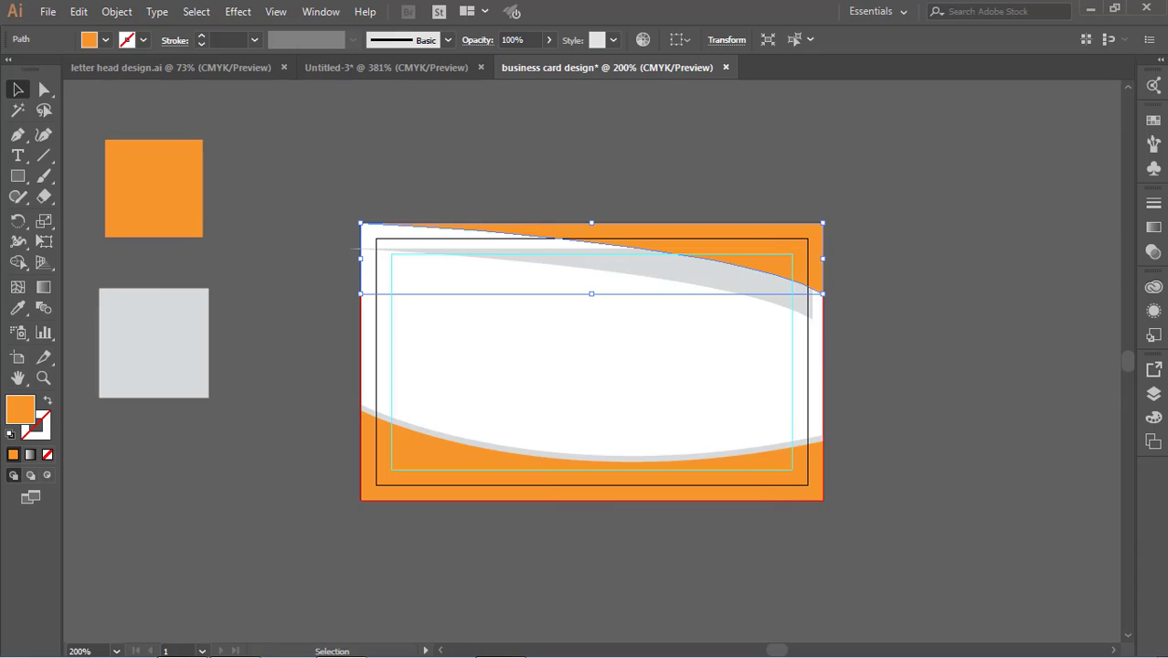
pyautogui.click(748, 519)
pyautogui.click(953, 304)
# Move the gray copy flush with the card's side and upper bleed edges and stretch its lower edge slightly below the orange curve
pyautogui.click(752, 294)
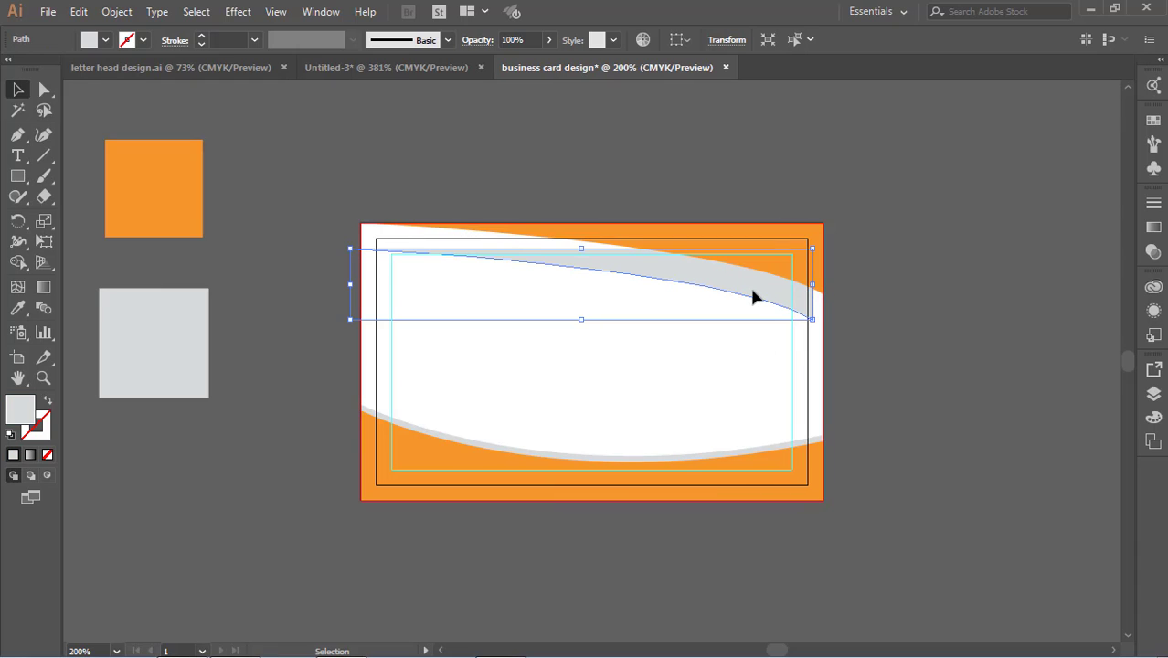
pyautogui.moveTo(753, 296); pyautogui.dragTo(754, 295)
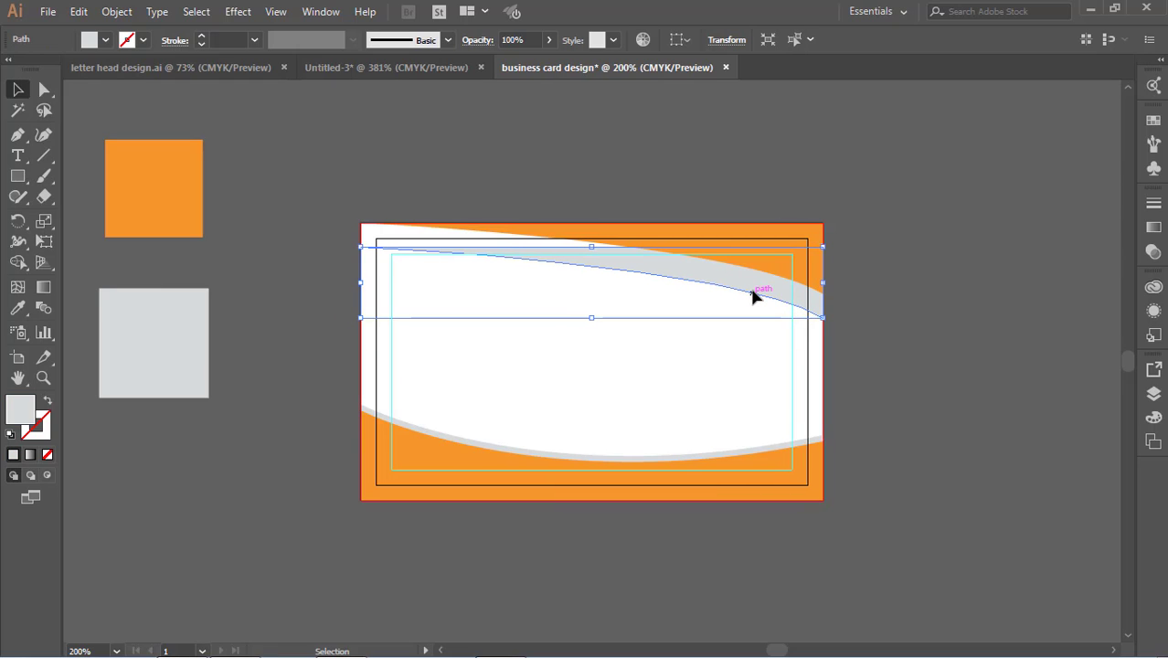
pyautogui.press('Up')
pyautogui.press('Up')
pyautogui.press('Up')
pyautogui.press('Up')
pyautogui.press('Up')
pyautogui.press('Up')
pyautogui.press('Up')
pyautogui.press('Up')
pyautogui.press('Up')
pyautogui.press('Up')
pyautogui.press('Up')
pyautogui.press('Up')
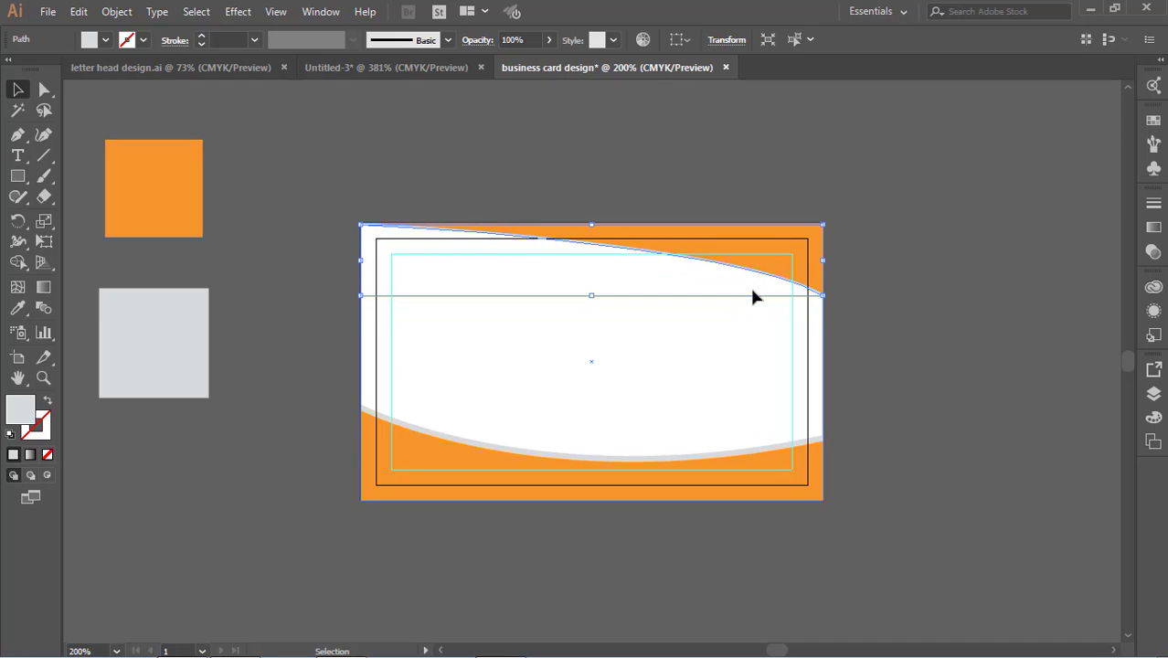
pyautogui.moveTo(591, 296); pyautogui.dragTo(589, 309)
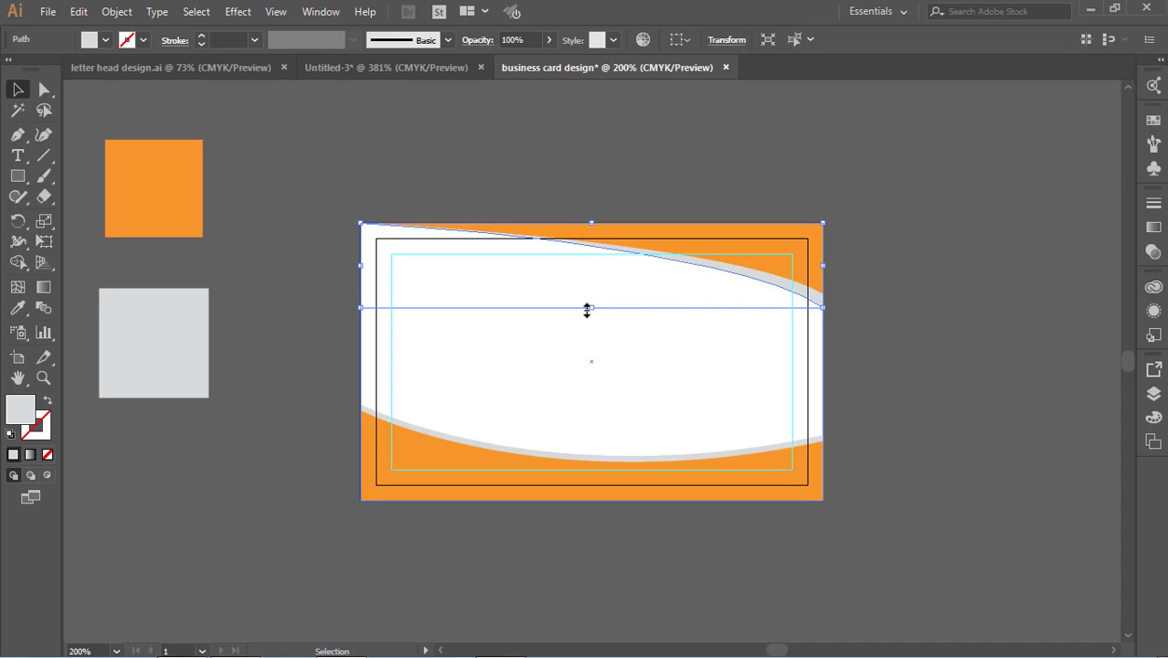
pyautogui.click(888, 337)
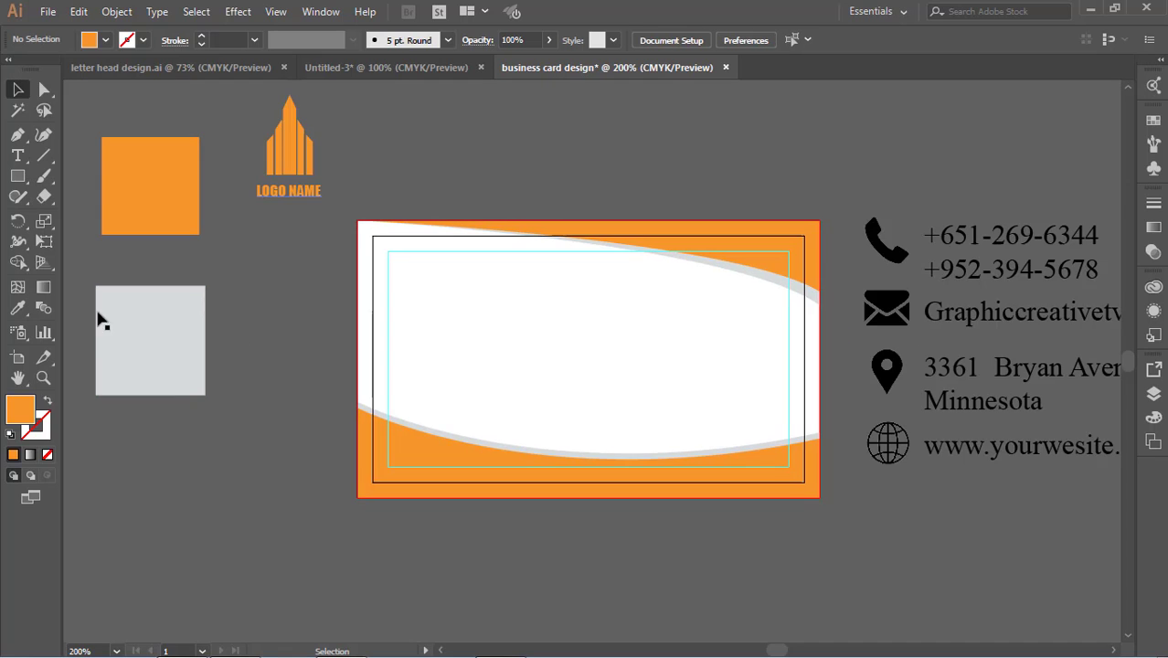
# Move the logo into the right side of the card's safe area and enlarge it to about 0.57 by 0.94 in
pyautogui.moveTo(296, 157); pyautogui.dragTo(736, 332)
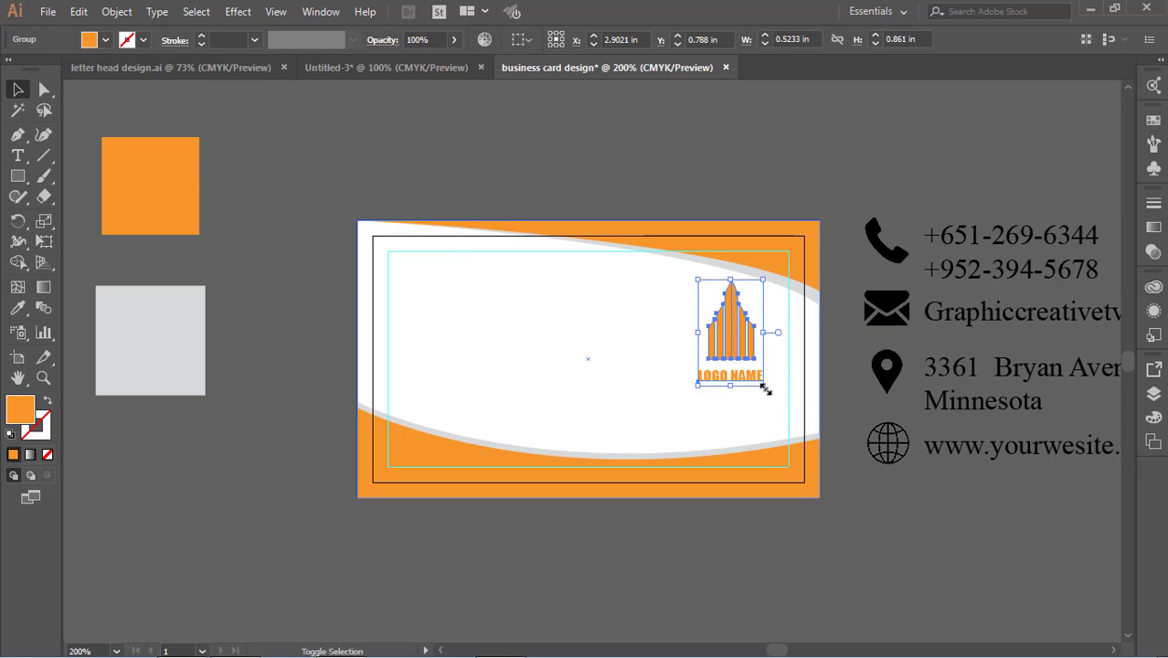
pyautogui.moveTo(765, 388); pyautogui.dragTo(774, 397)
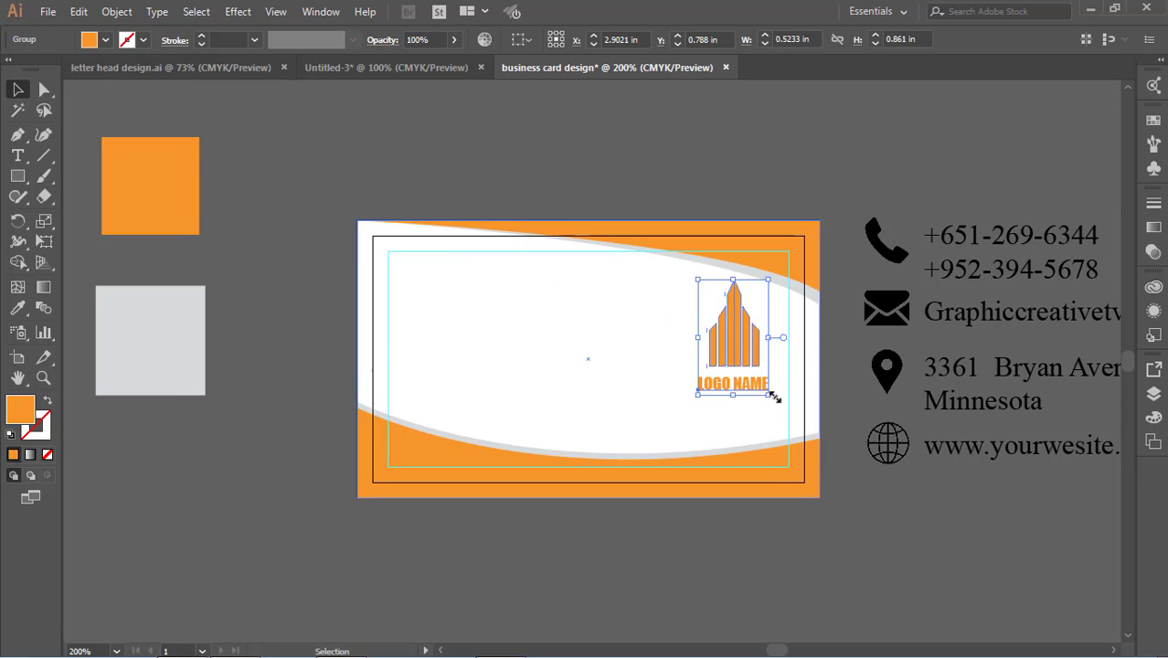
pyautogui.click(748, 341)
# Ungroup the logo to separate its LOGO NAME text from the building symbol
pyautogui.rightClick(727, 330)
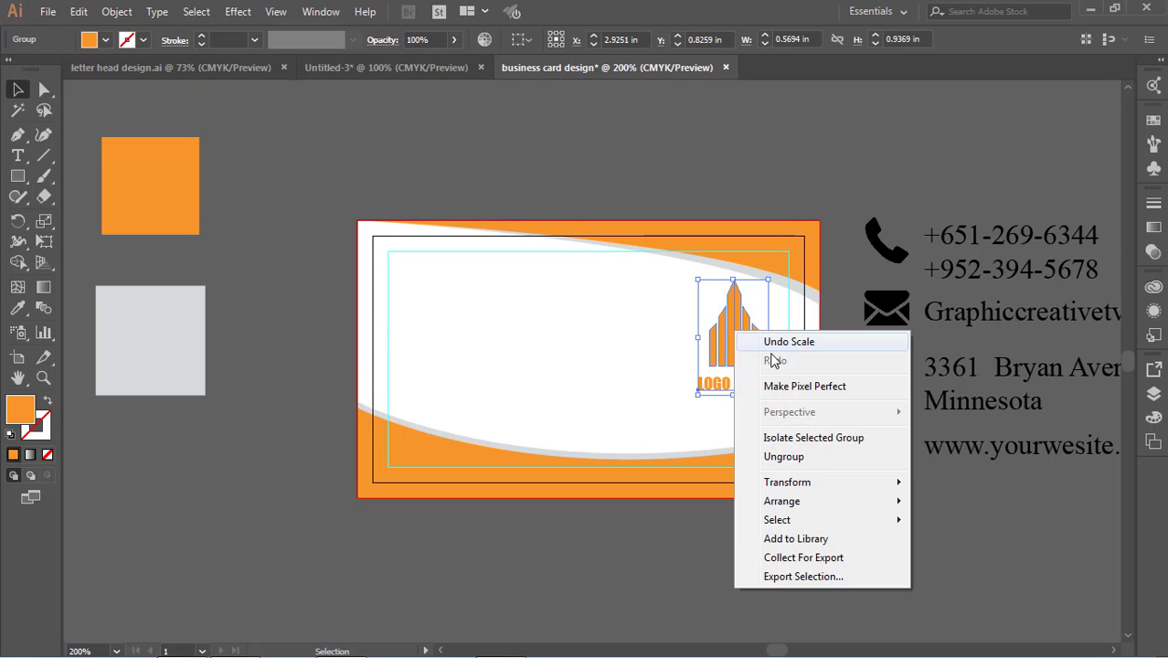
pyautogui.click(805, 454)
pyautogui.click(795, 439)
pyautogui.rightClick(759, 395)
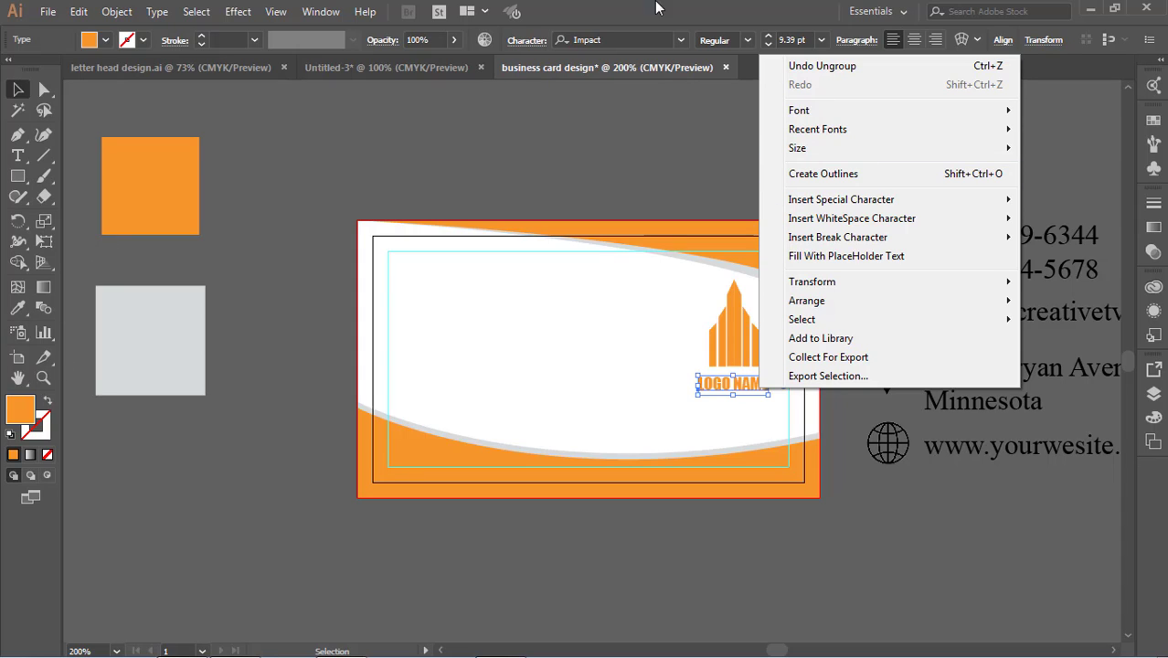
pyautogui.click(436, 104)
# Recolor the LOGO NAME text below the building symbol with a black fill and deselect it
pyautogui.click(725, 386)
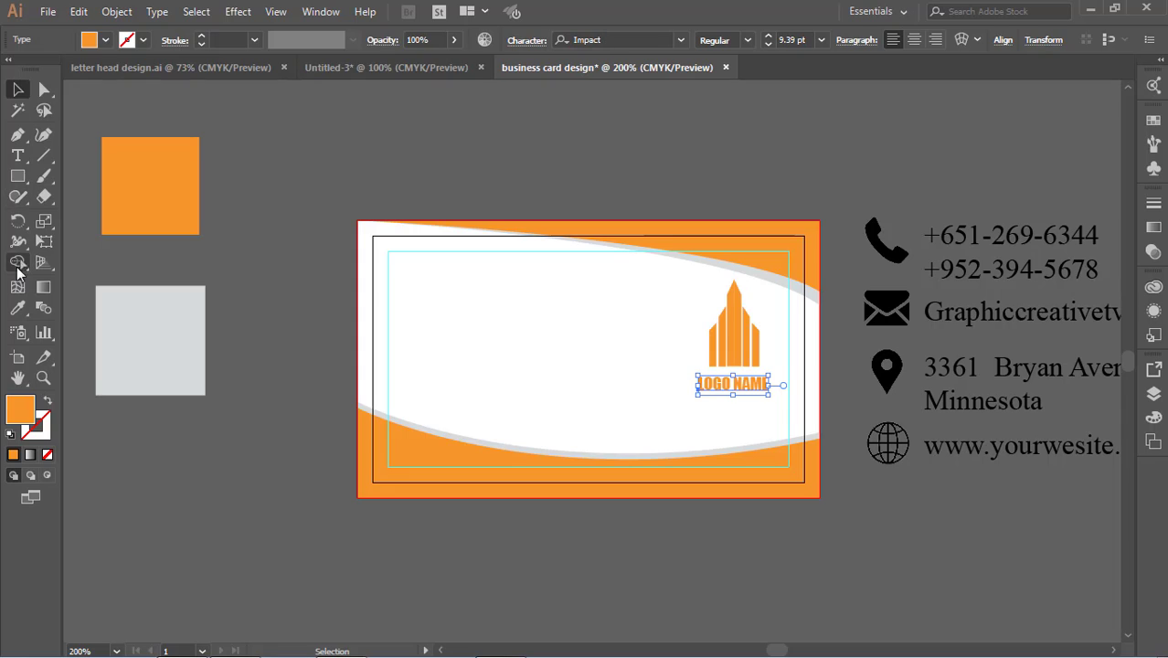
pyautogui.click(18, 156)
pyautogui.click(106, 39)
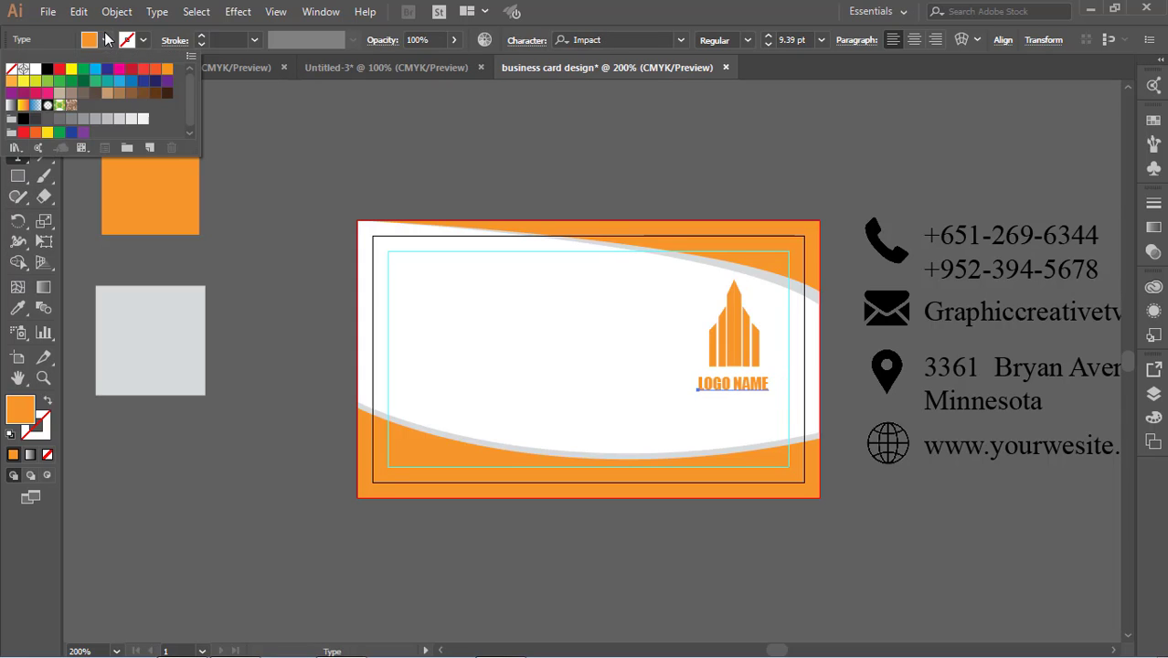
pyautogui.click(49, 69)
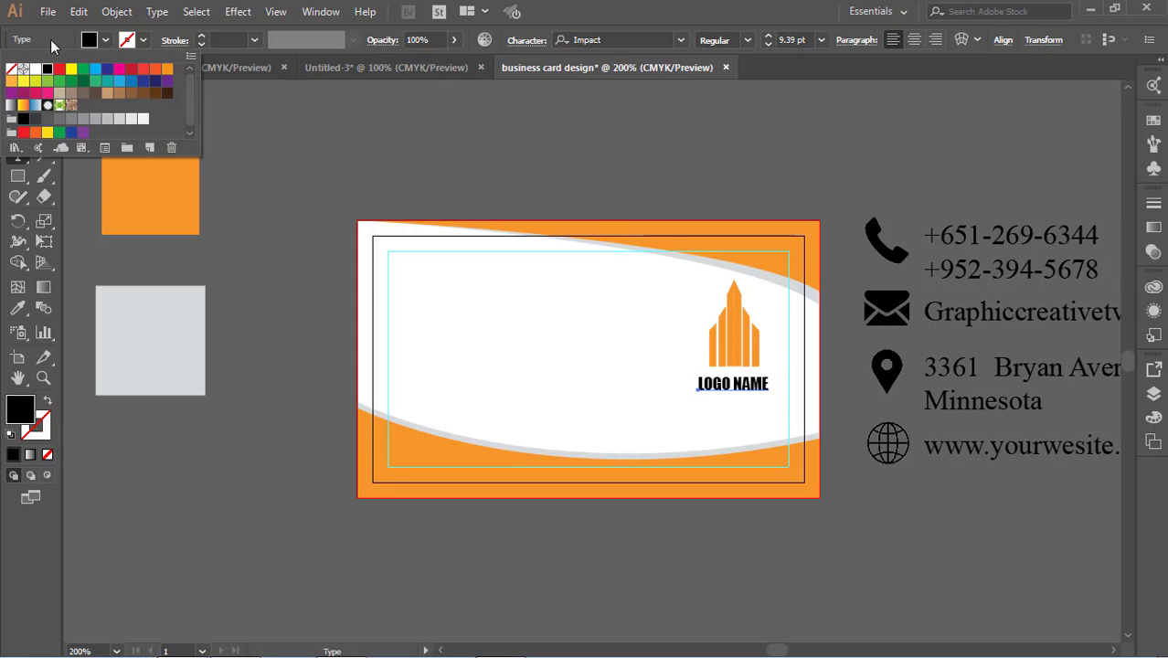
pyautogui.click(52, 45)
pyautogui.click(18, 90)
pyautogui.click(159, 99)
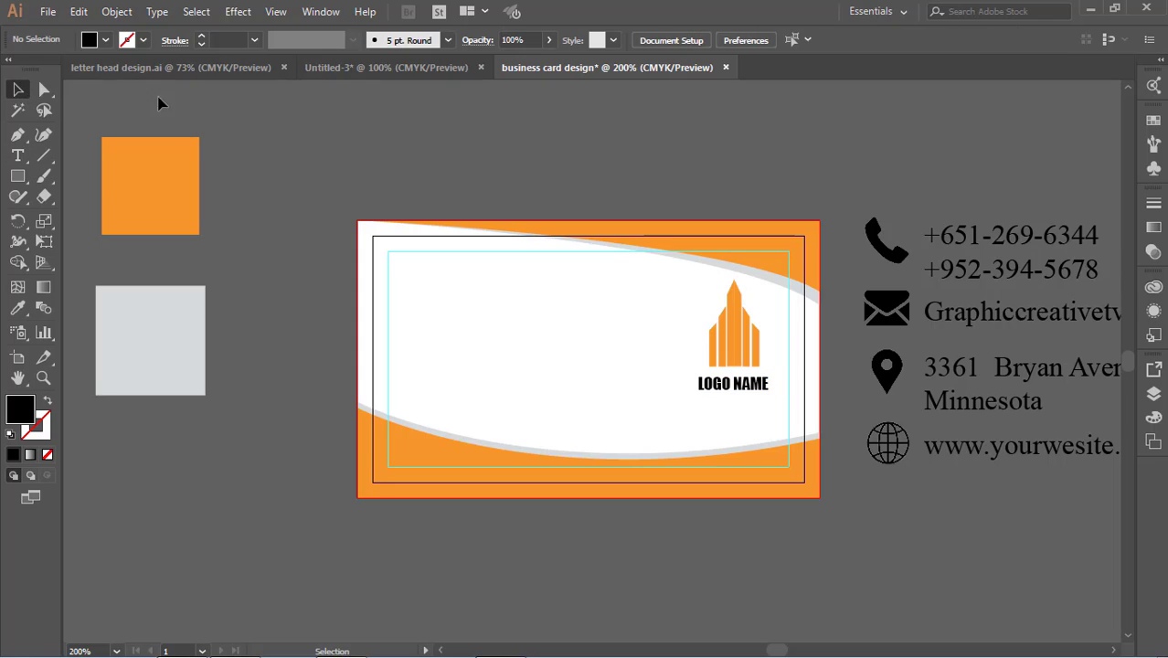
# Shift the LOGO NAME text slightly sideways so it sits centered under the building symbol
pyautogui.click(748, 390)
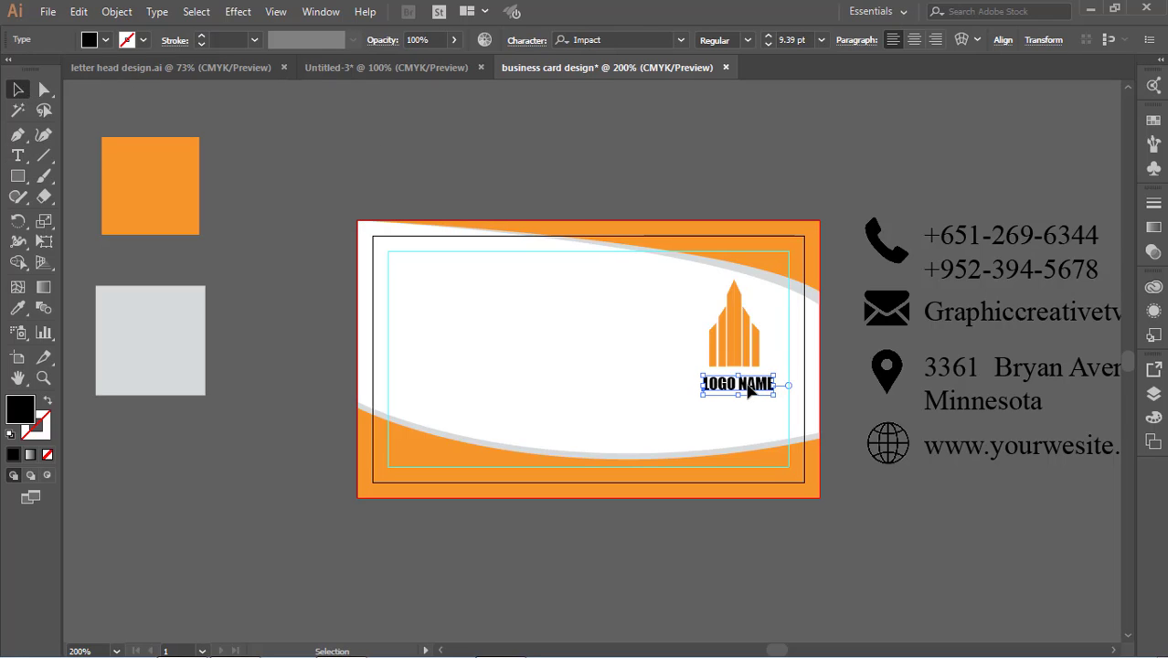
pyautogui.click(882, 136)
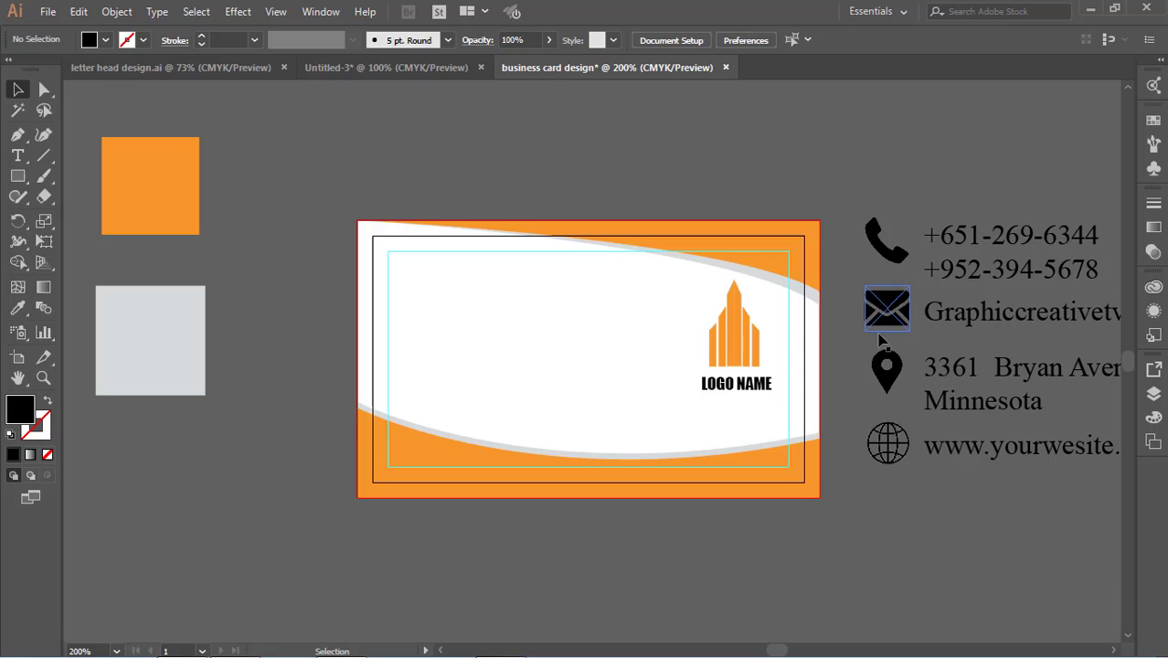
pyautogui.click(748, 390)
pyautogui.click(790, 177)
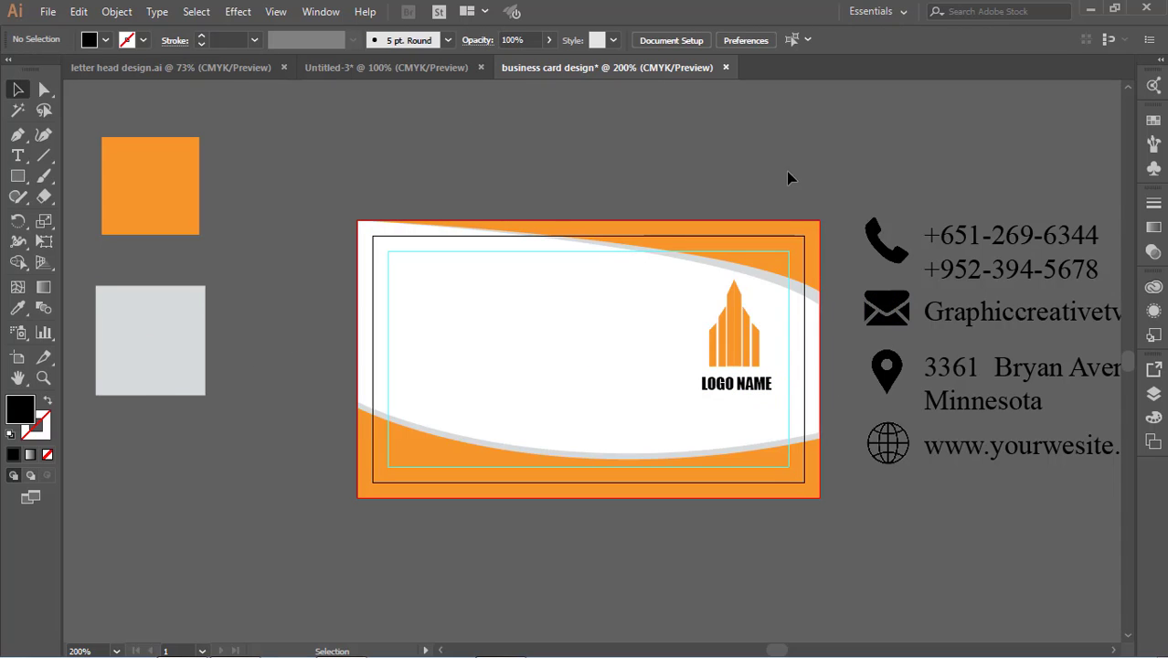
# Group both halves of the building symbol with the LOGO NAME text into one logo
pyautogui.click(743, 386)
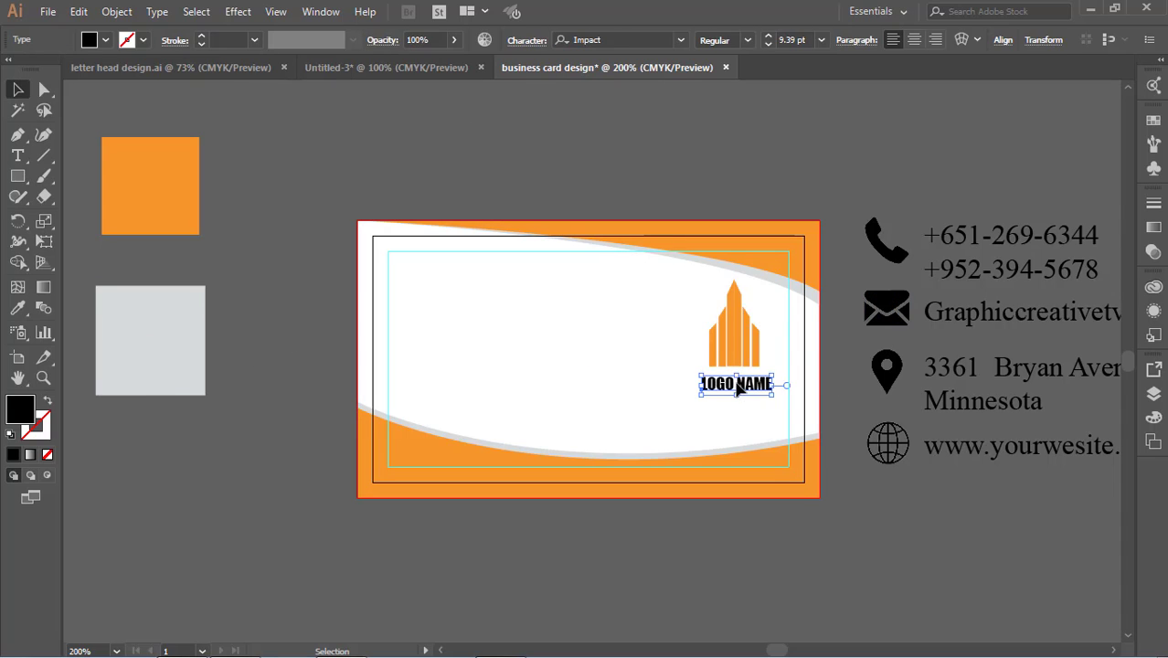
pyautogui.click(748, 352)
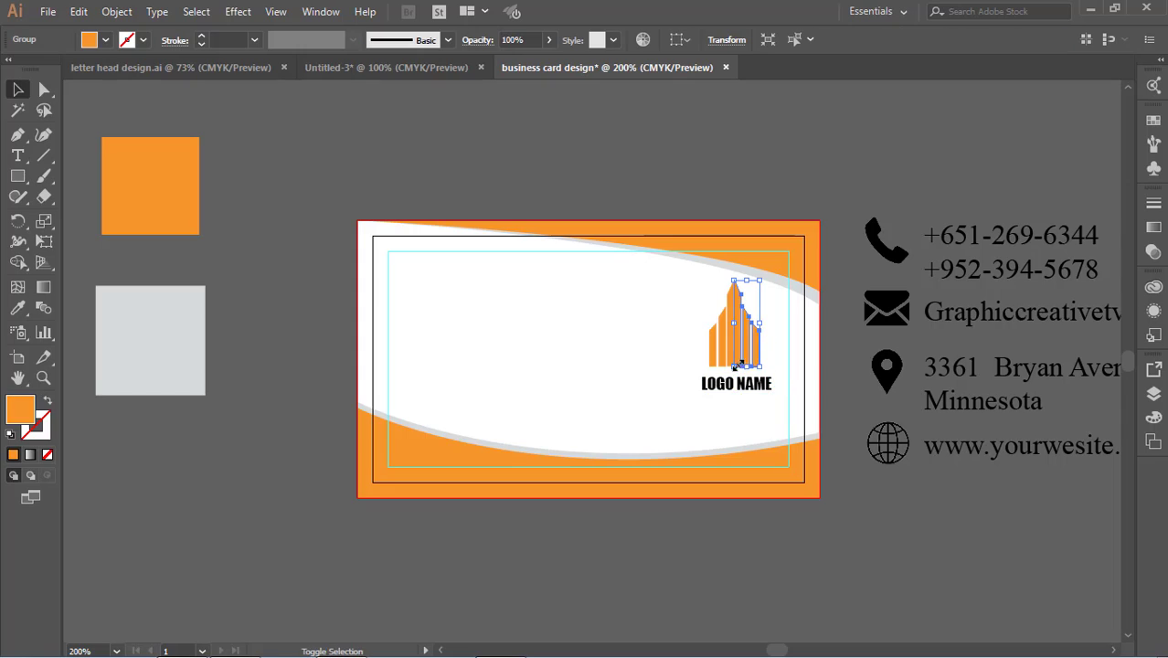
pyautogui.click(831, 348)
pyautogui.click(719, 350)
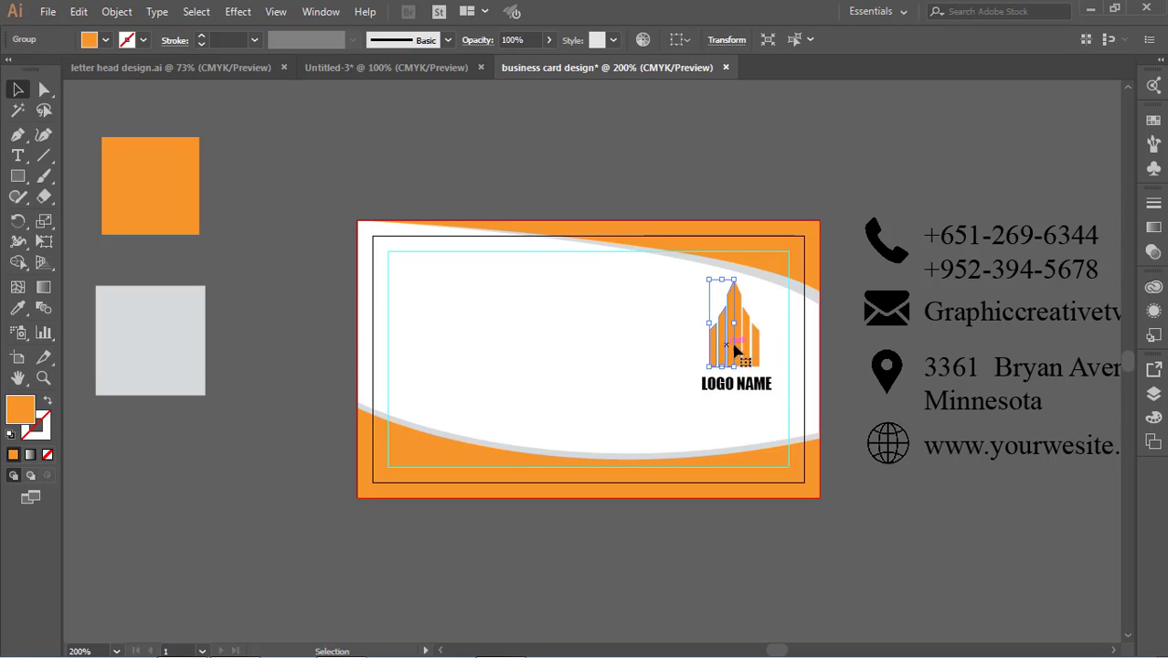
pyautogui.keyDown('shift'); pyautogui.click(745, 350); pyautogui.keyUp('shift')
pyautogui.keyDown('shift'); pyautogui.click(751, 386); pyautogui.keyUp('shift')
pyautogui.rightClick(744, 381)
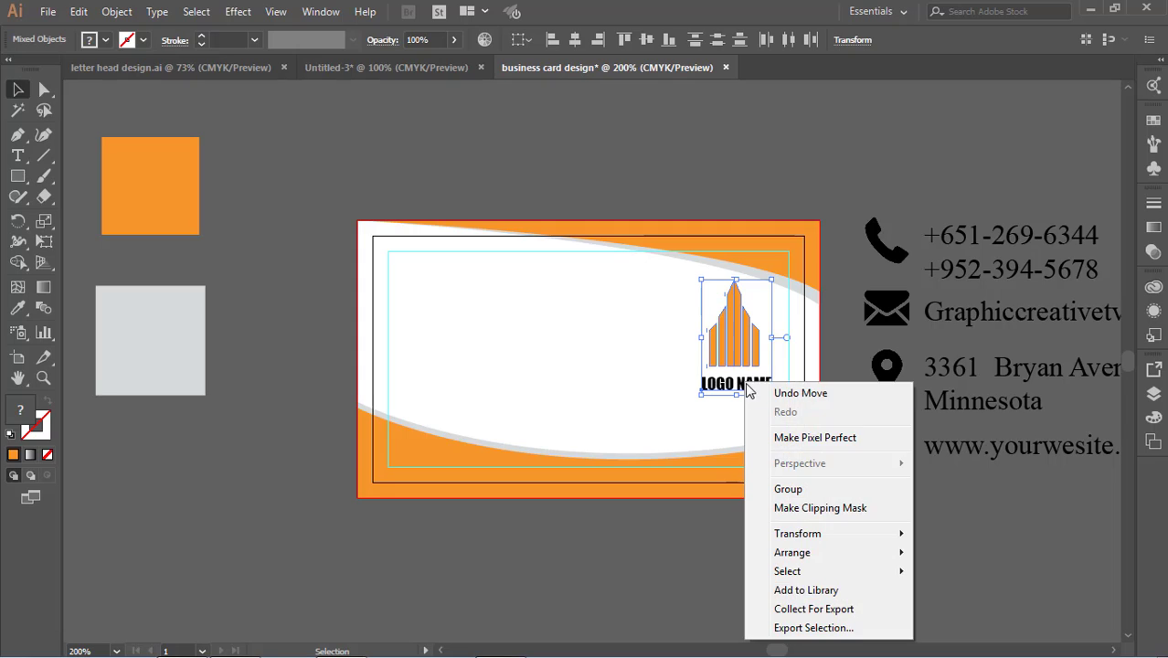
pyautogui.click(819, 487)
pyautogui.click(425, 347)
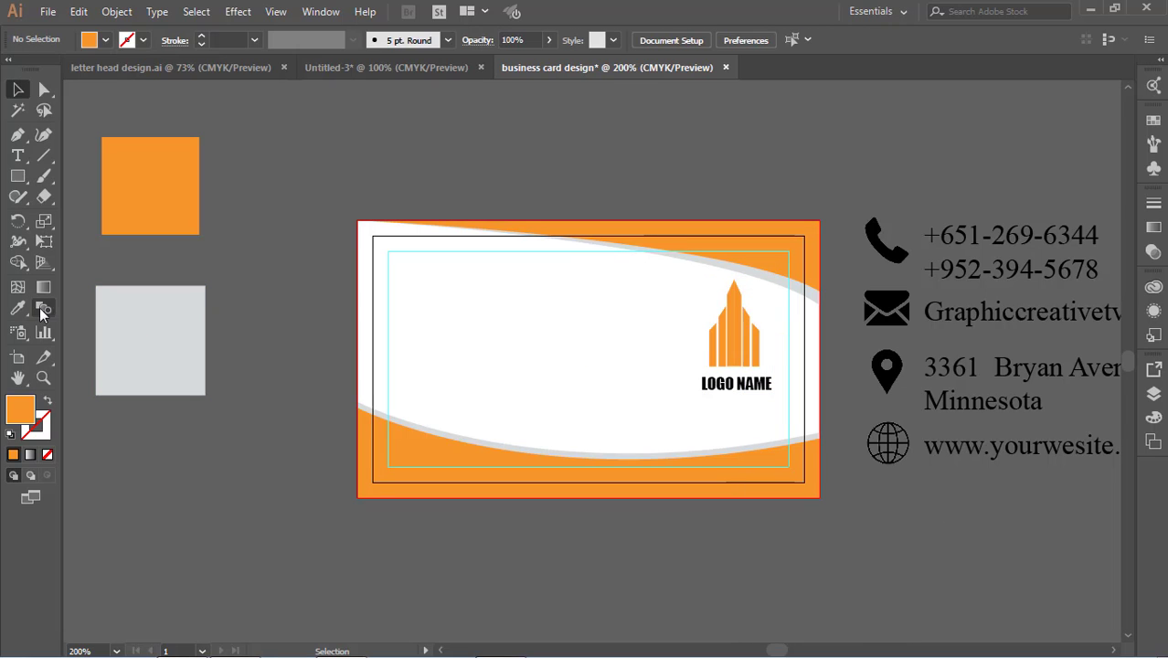
# Add a text line with the cardholder's full name in the left part of the card's white area
pyautogui.click(18, 156)
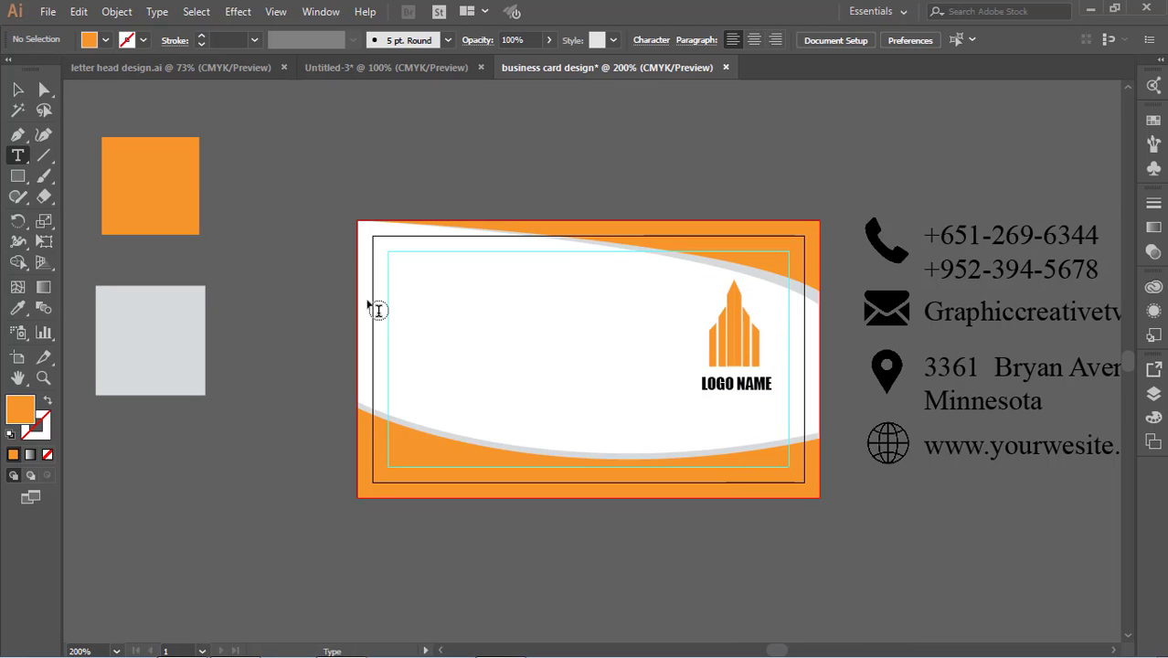
pyautogui.click(423, 349)
pyautogui.write('S')
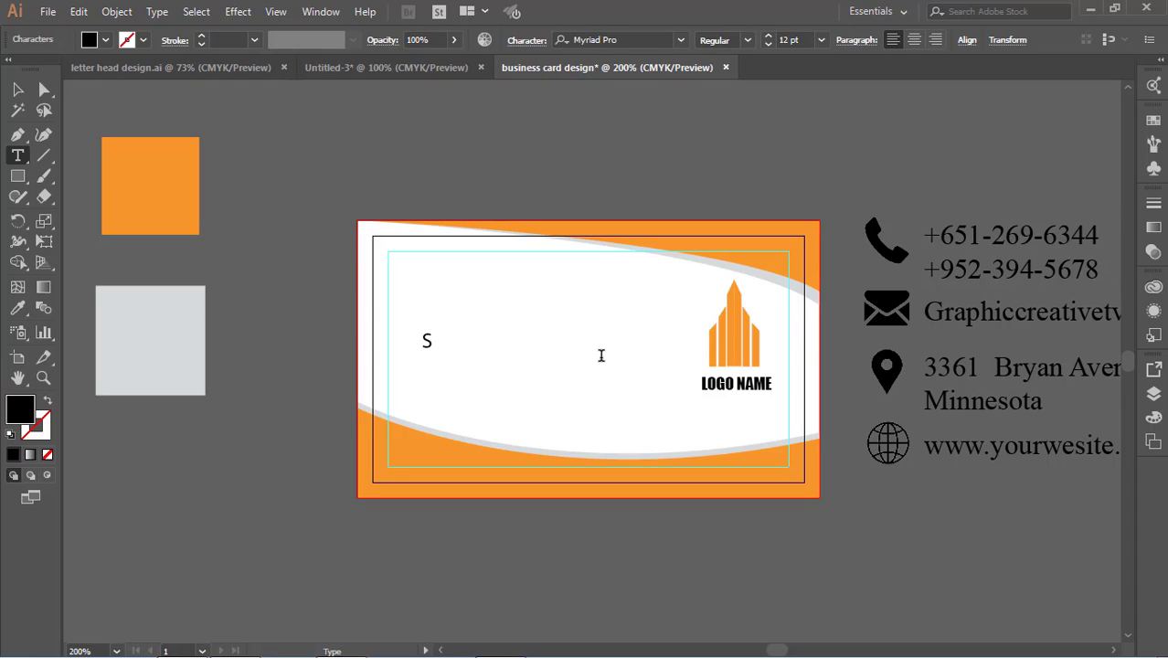
pyautogui.write('te')
pyautogui.scroll(1, 602, 355)
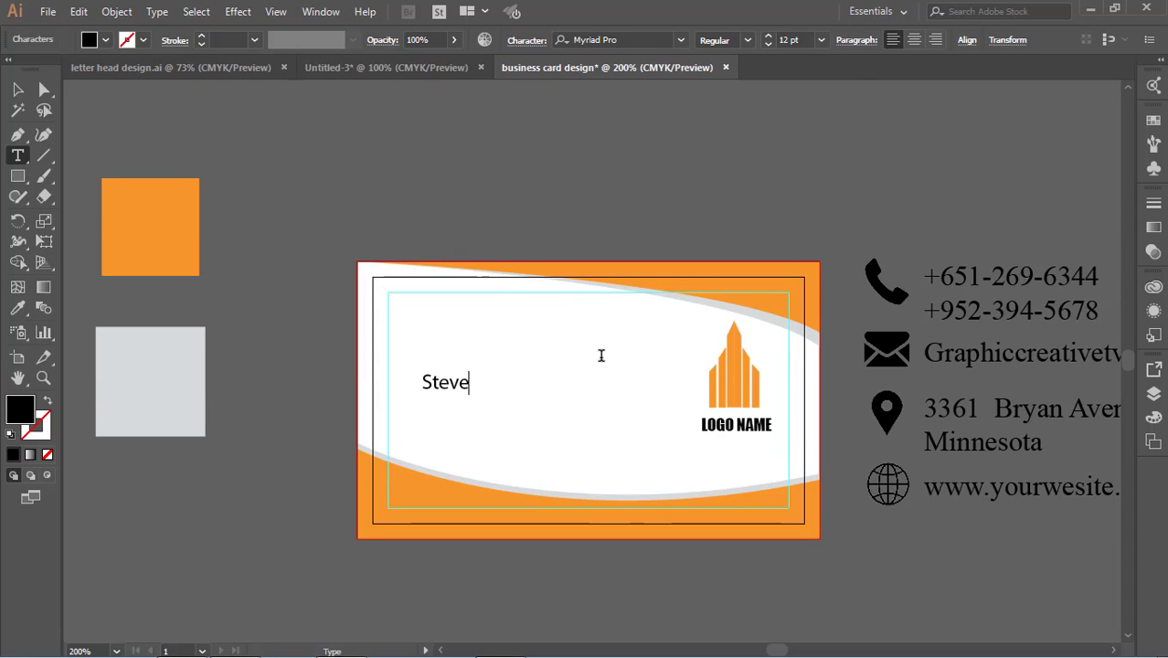
pyautogui.write('ve Smi')
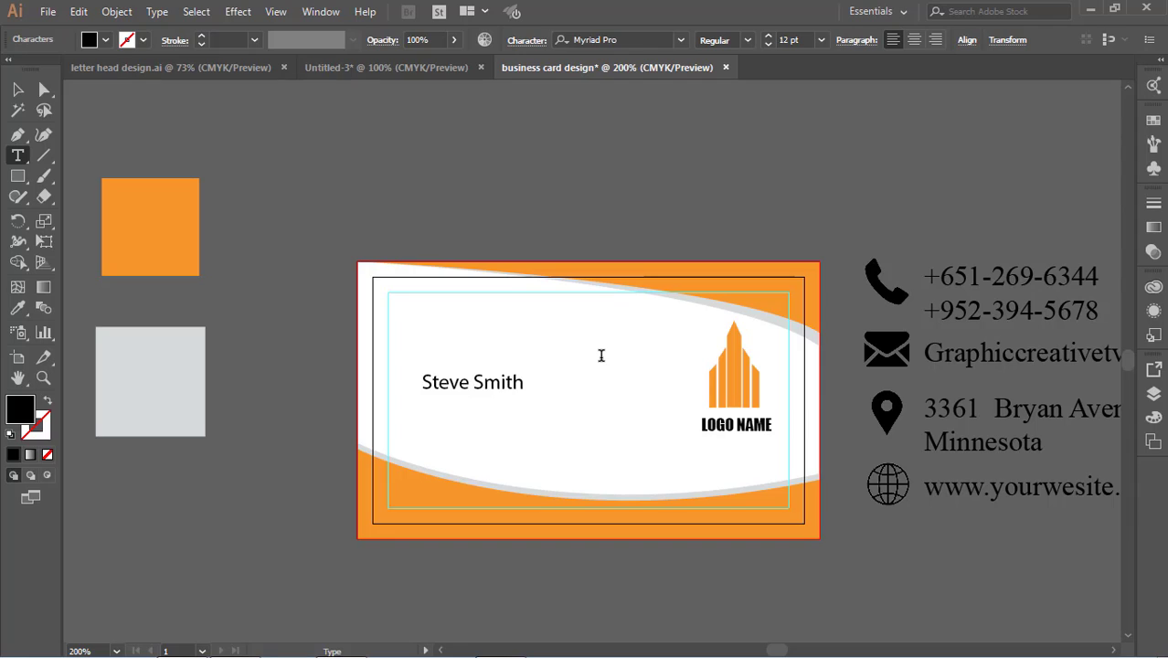
pyautogui.write('th')
# Set the cardholder's name in Times New Roman with the Bold style
pyautogui.moveTo(523, 382); pyautogui.dragTo(421, 383)
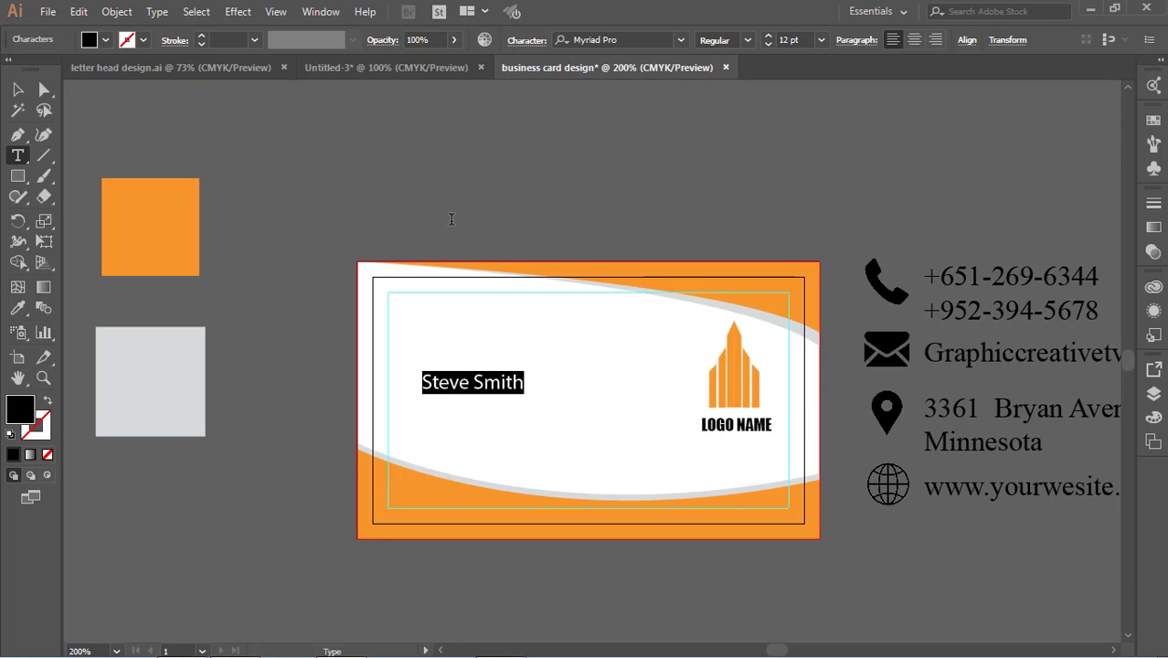
pyautogui.click(632, 39)
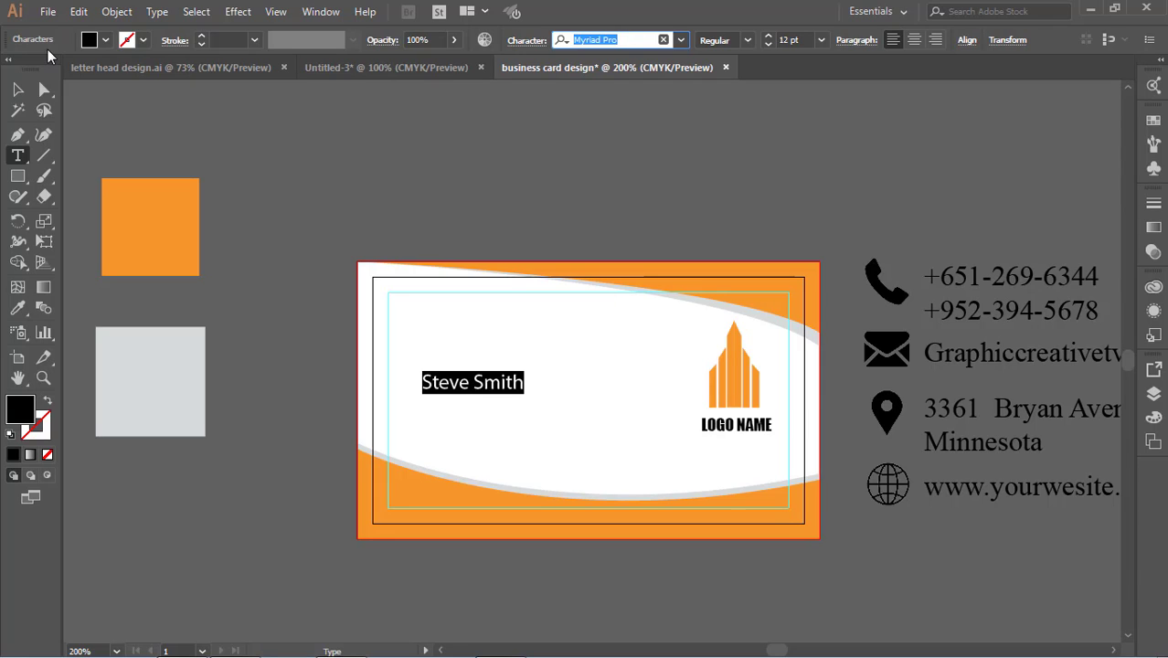
pyautogui.click(18, 89)
pyautogui.click(255, 122)
pyautogui.click(512, 379)
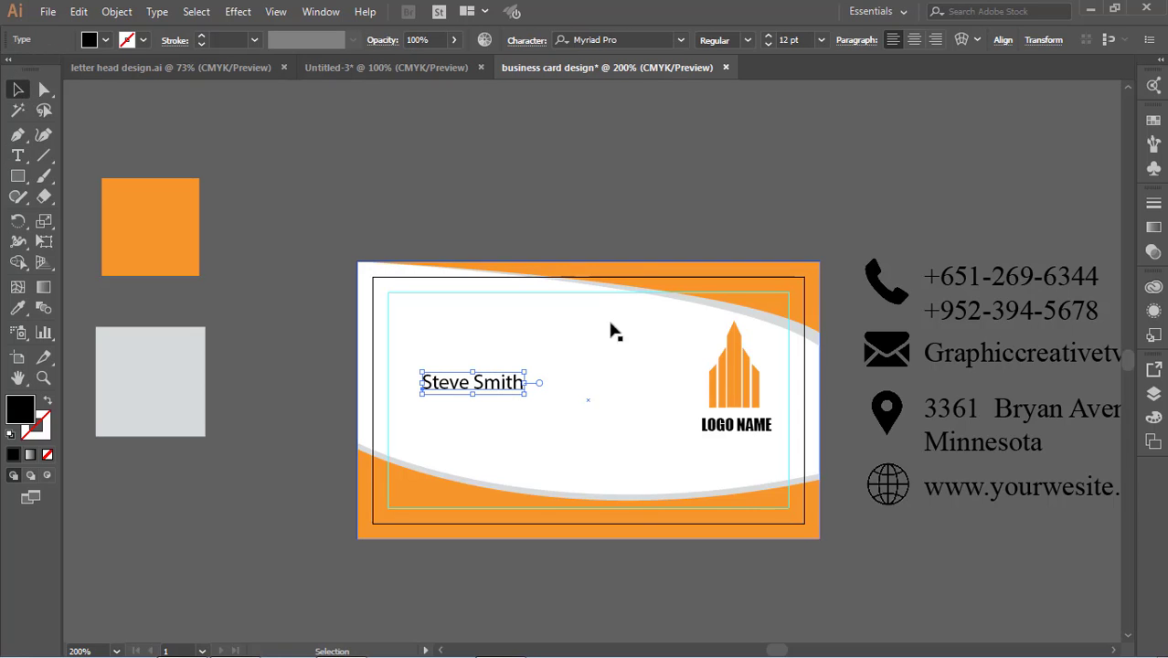
pyautogui.click(627, 39)
pyautogui.write('tim')
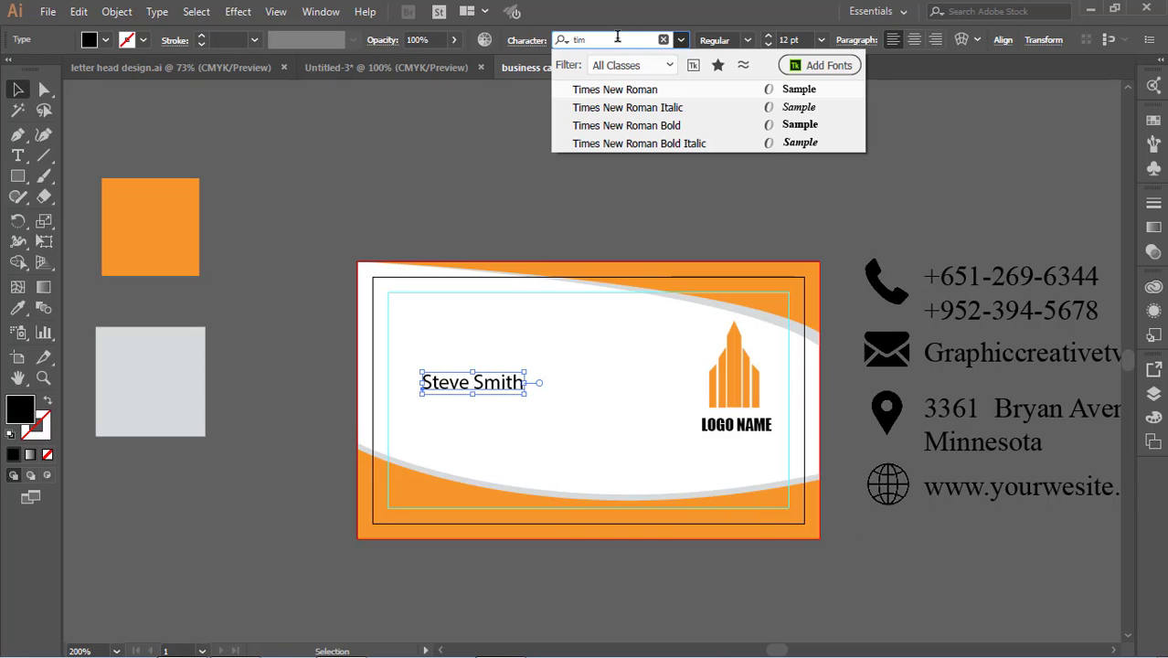
pyautogui.click(622, 89)
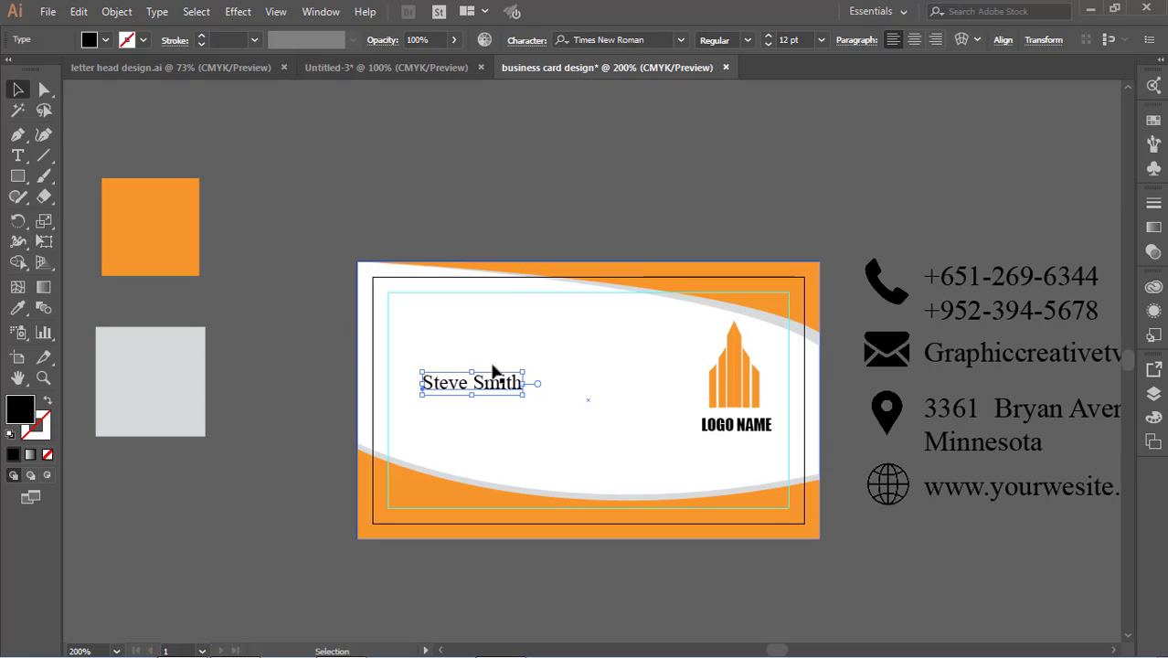
pyautogui.click(748, 39)
pyautogui.click(727, 96)
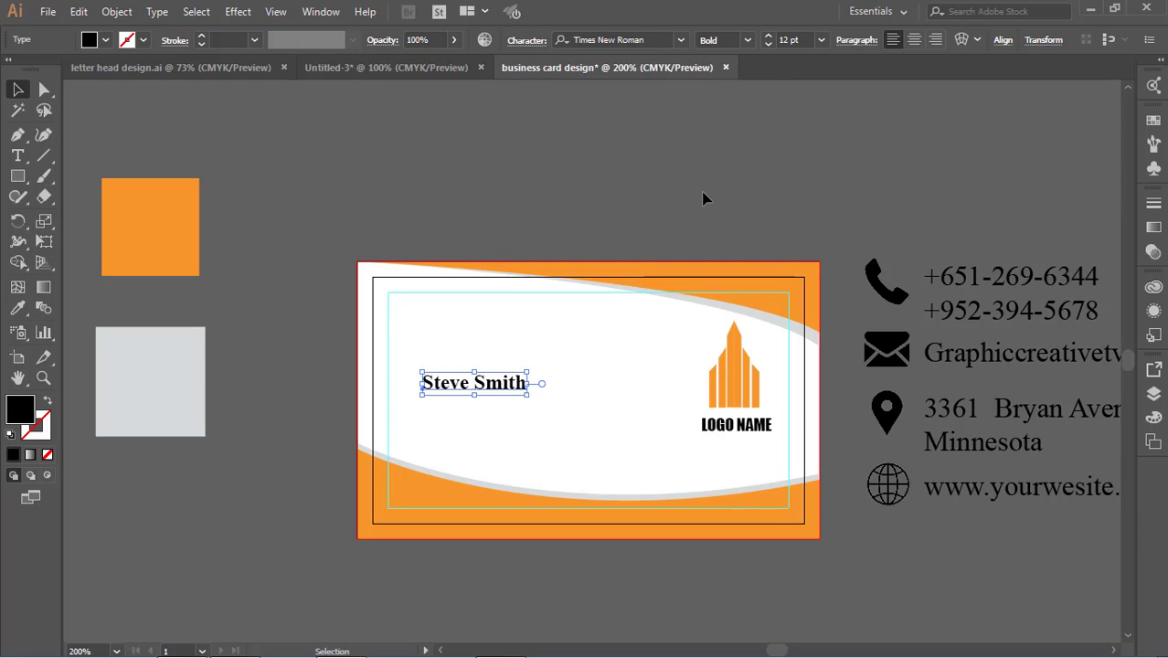
pyautogui.click(496, 399)
pyautogui.press('t')
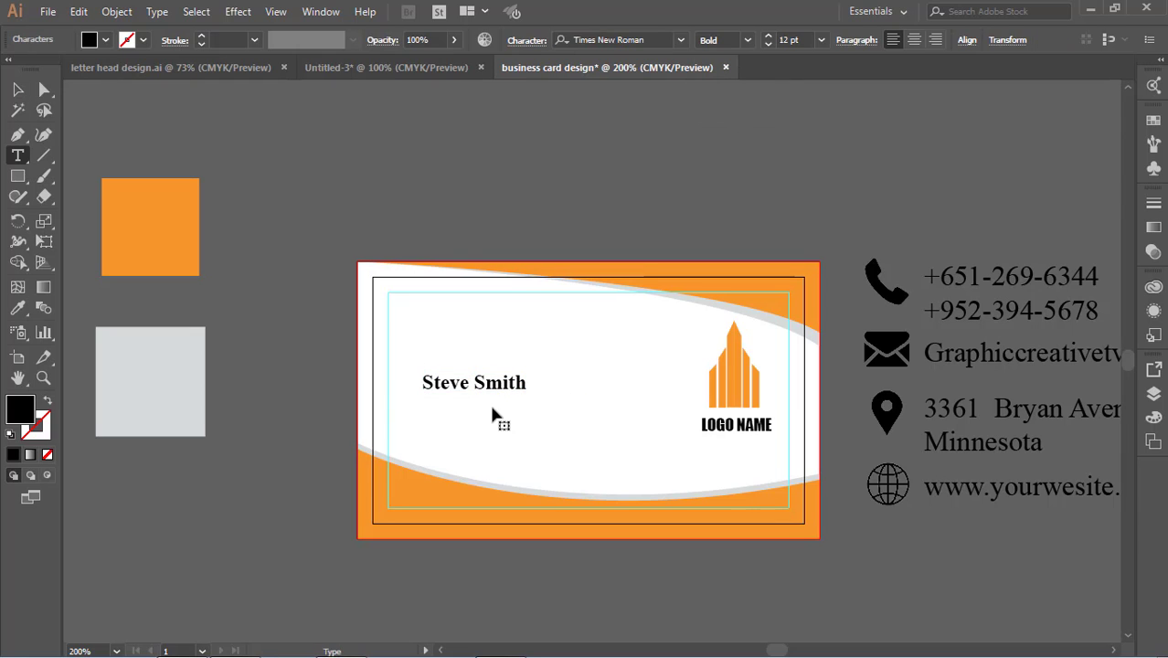
pyautogui.press('v')
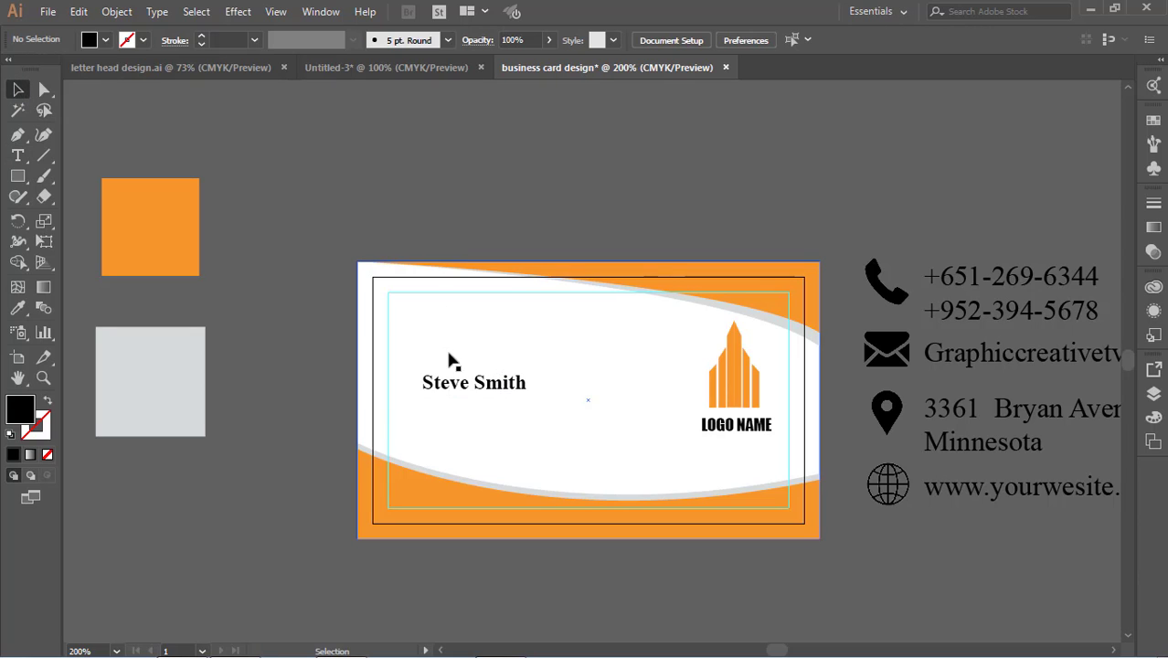
# Move the cardholder's name down close to the lower wave and set its font style to Regular
pyautogui.moveTo(486, 385); pyautogui.dragTo(485, 431)
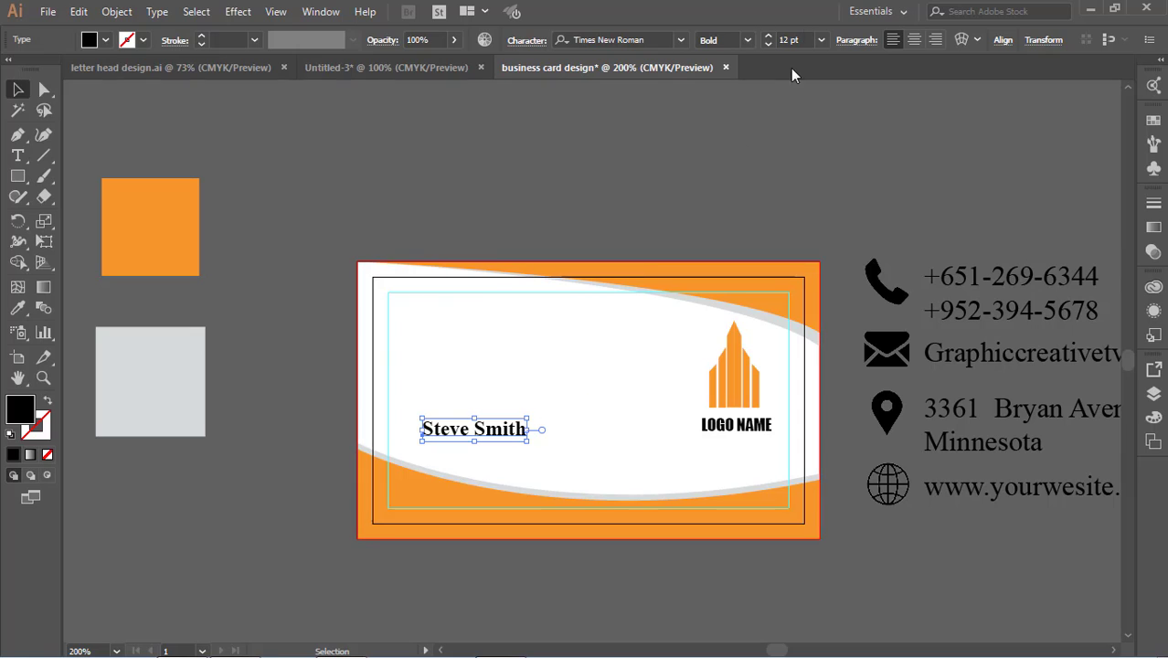
pyautogui.click(748, 40)
pyautogui.click(739, 57)
pyautogui.click(733, 177)
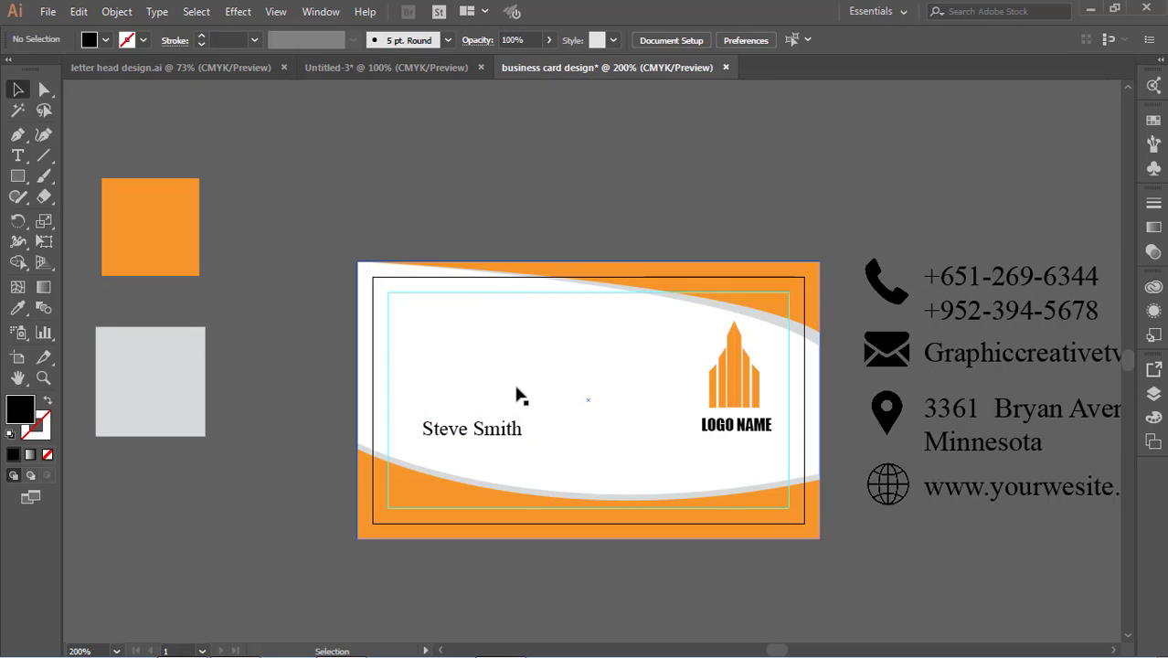
# Nudge the cardholder's name slightly upward and set its font size to 14 pt
pyautogui.moveTo(514, 433); pyautogui.dragTo(513, 429)
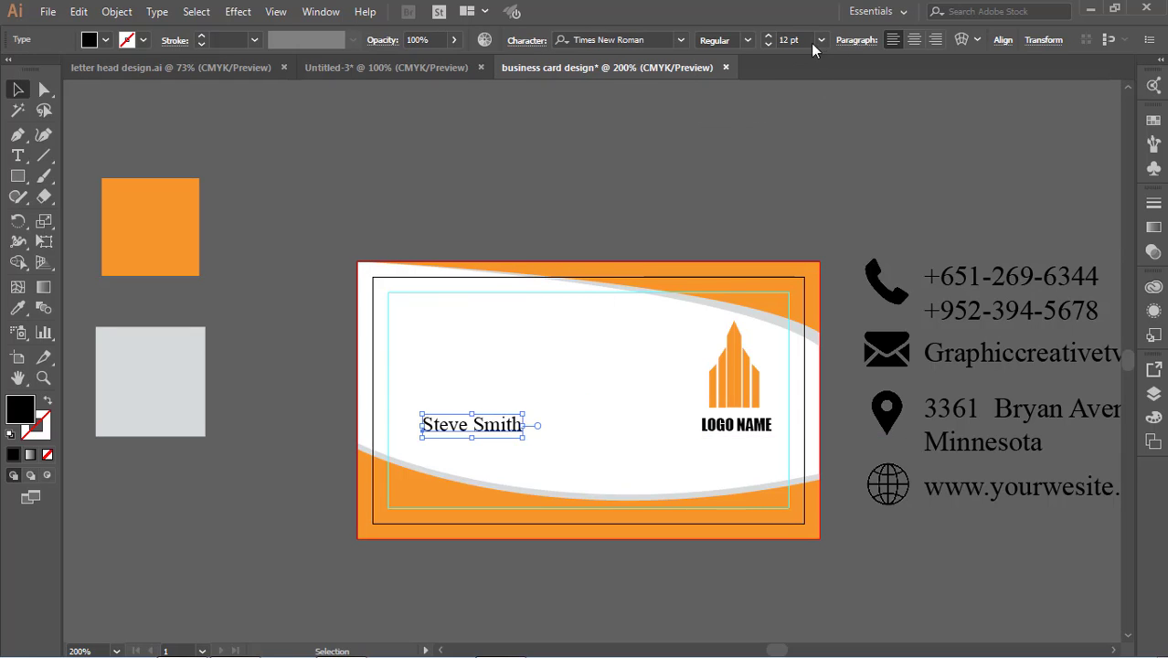
pyautogui.press('Up')
pyautogui.press('Up')
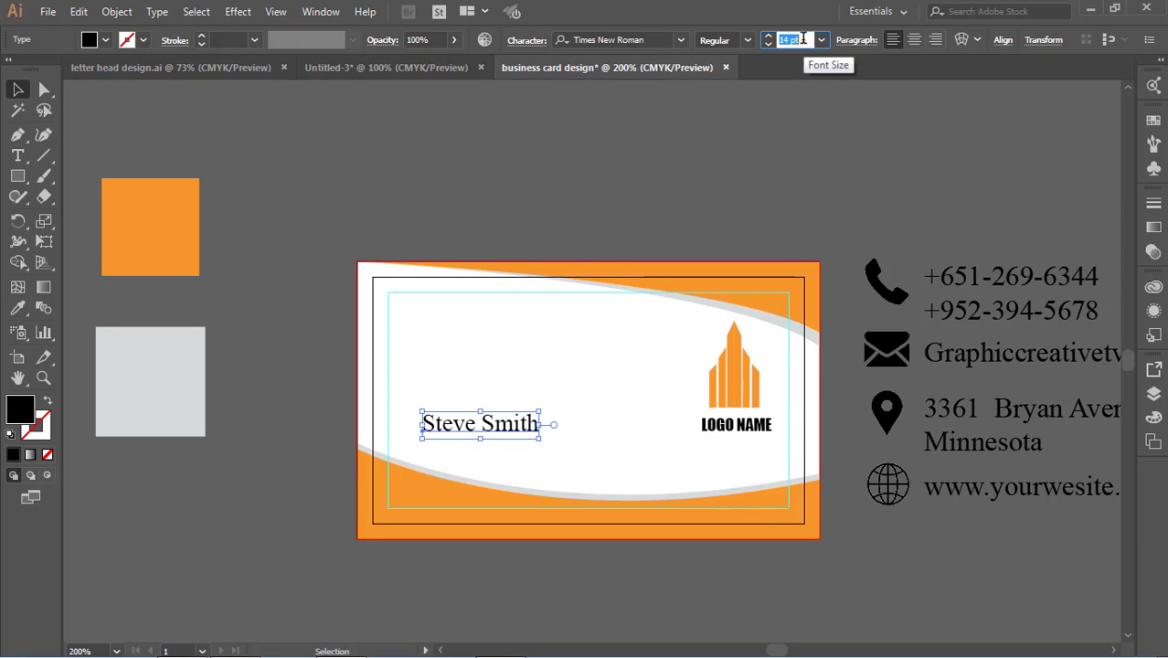
pyautogui.click(111, 95)
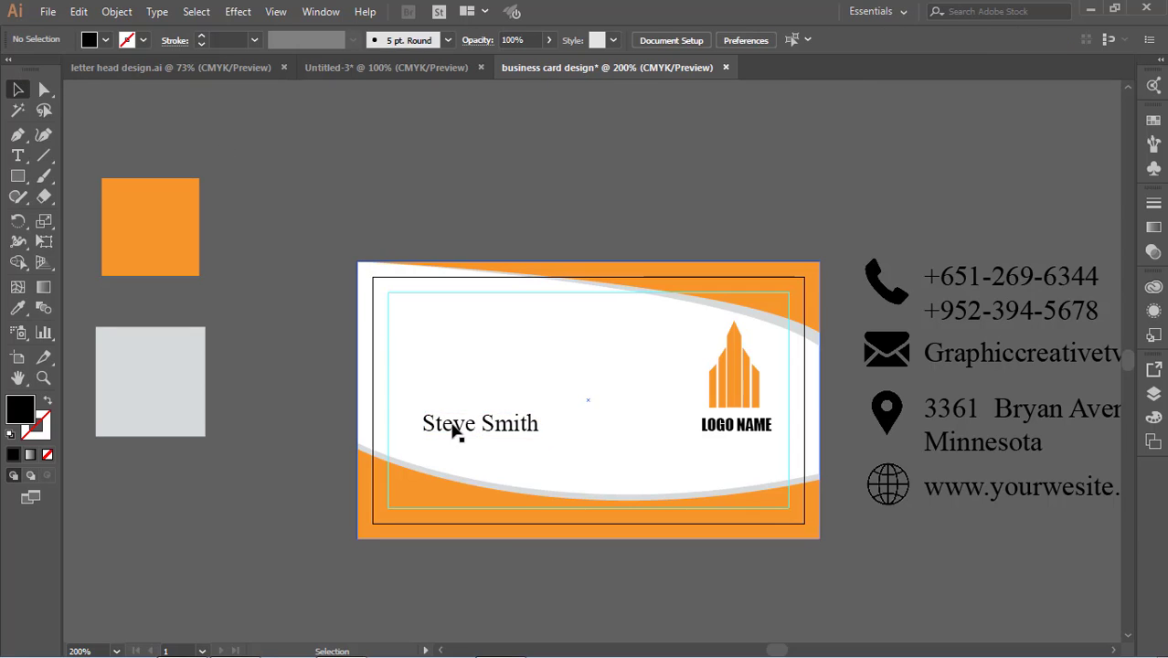
# Swap the logo and the name, placing the logo in the safe area's upper left and the name at its lower right
pyautogui.moveTo(476, 426); pyautogui.dragTo(463, 422)
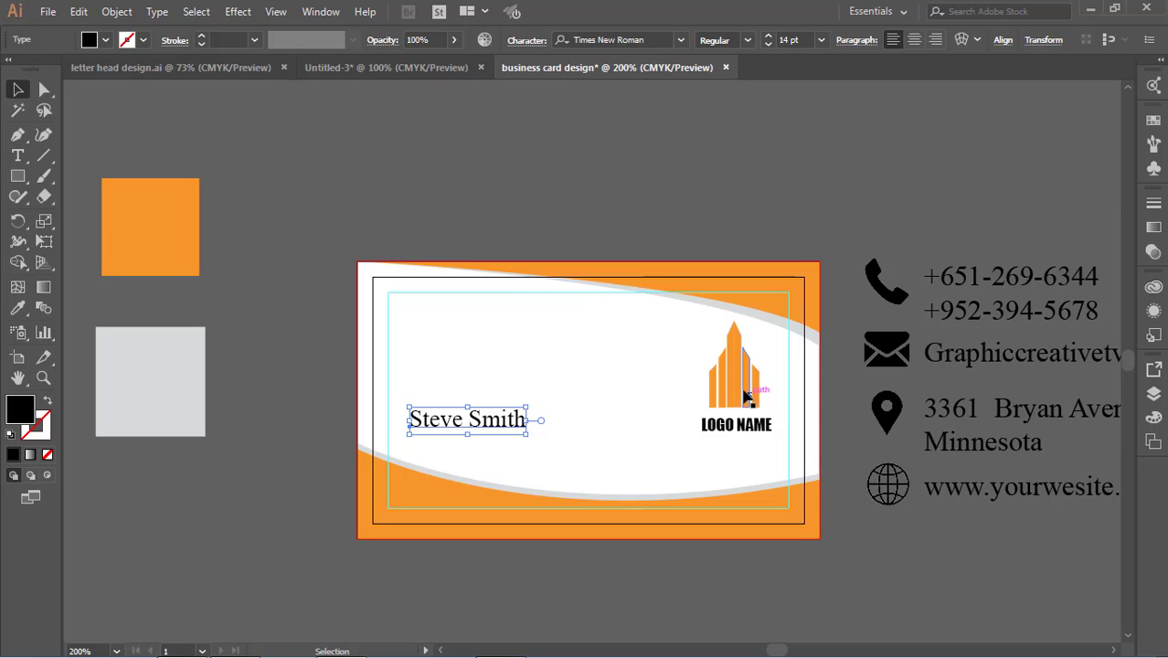
pyautogui.moveTo(746, 393); pyautogui.dragTo(452, 375)
pyautogui.moveTo(511, 422); pyautogui.dragTo(743, 438)
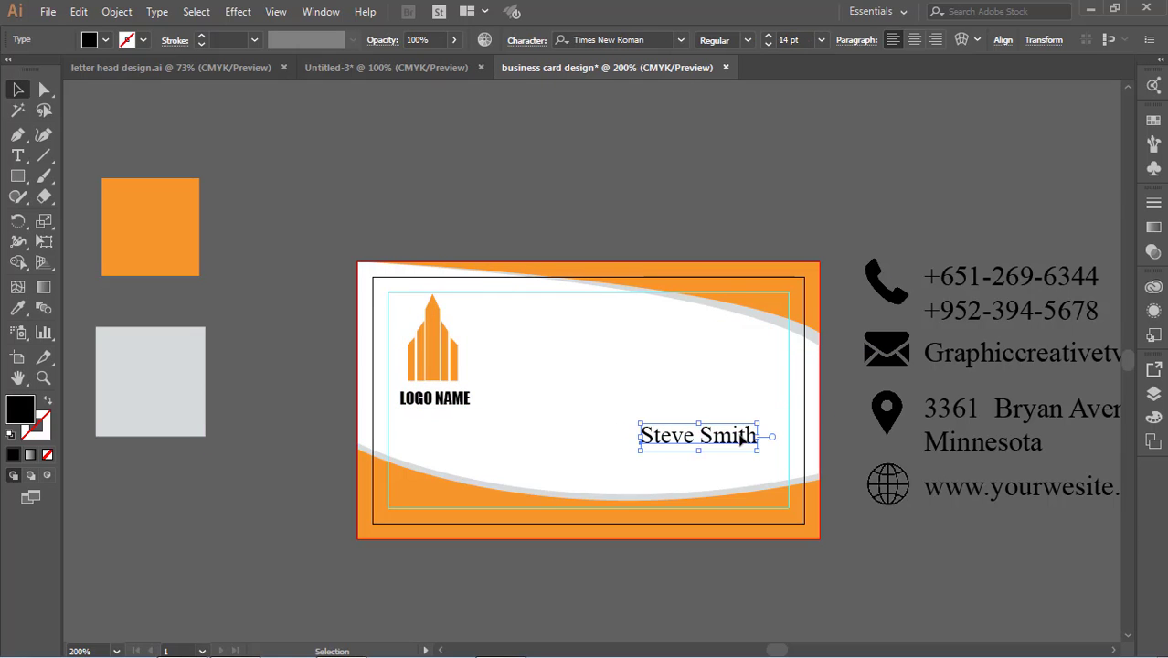
pyautogui.moveTo(449, 347); pyautogui.dragTo(456, 360)
pyautogui.click(676, 411)
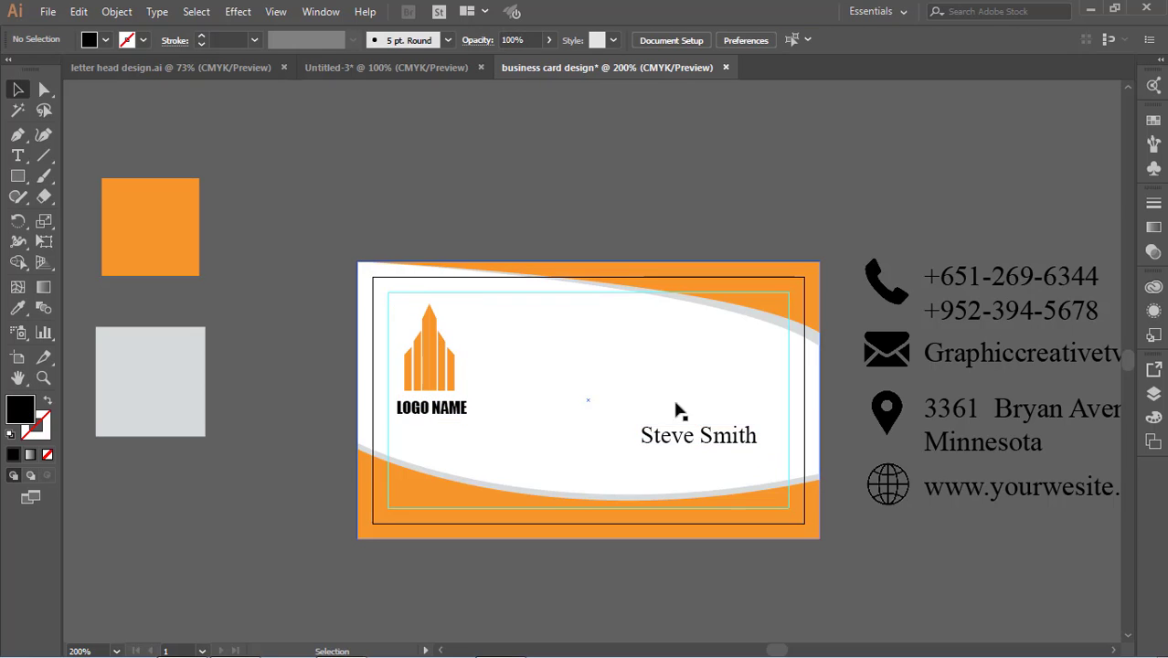
pyautogui.moveTo(697, 436); pyautogui.dragTo(710, 427)
pyautogui.click(784, 211)
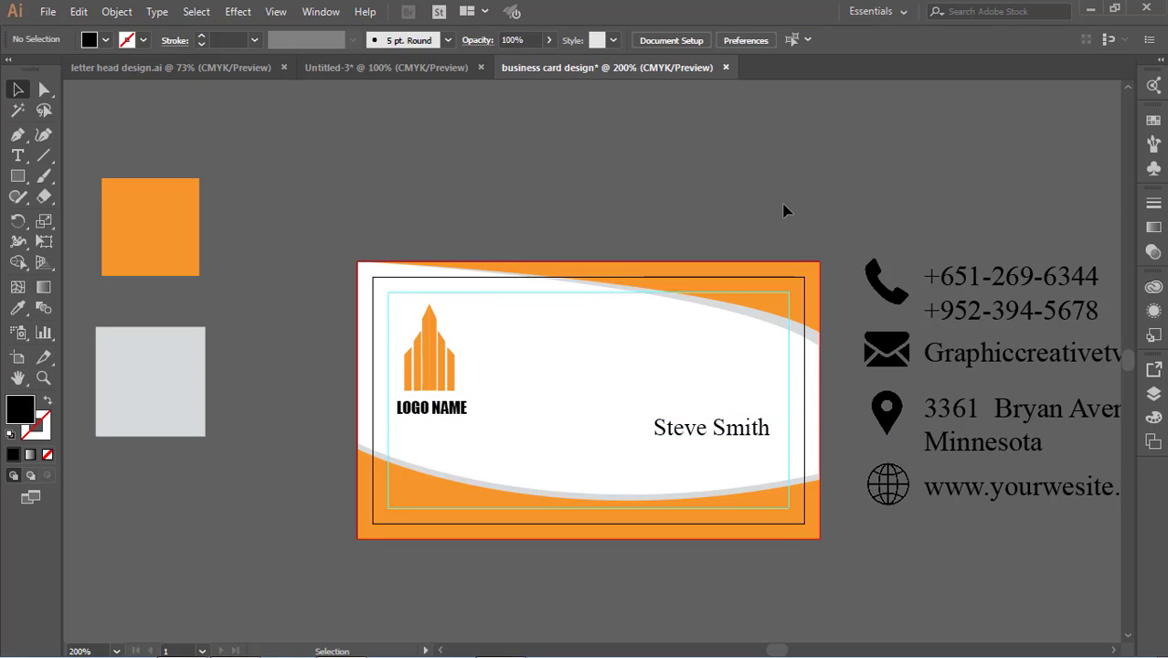
# Add the text Graphic Designer as the job title in the card's white area, above the cardholder's name
pyautogui.click(18, 156)
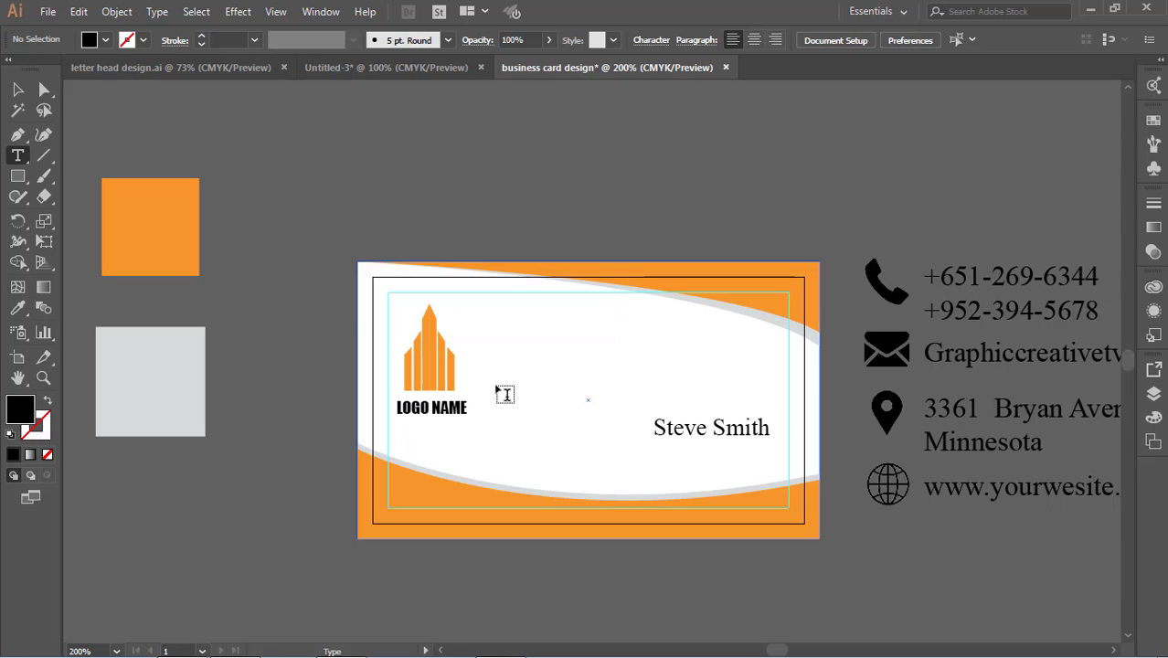
pyautogui.click(536, 364)
pyautogui.write('Gra')
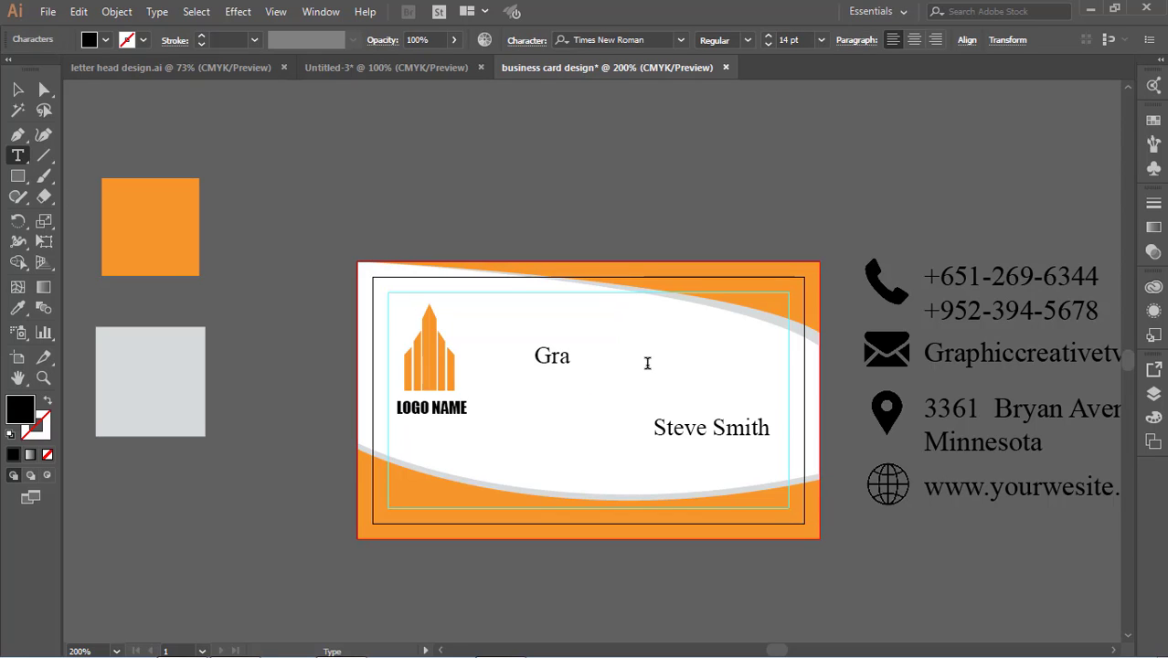
pyautogui.write('phic Designer')
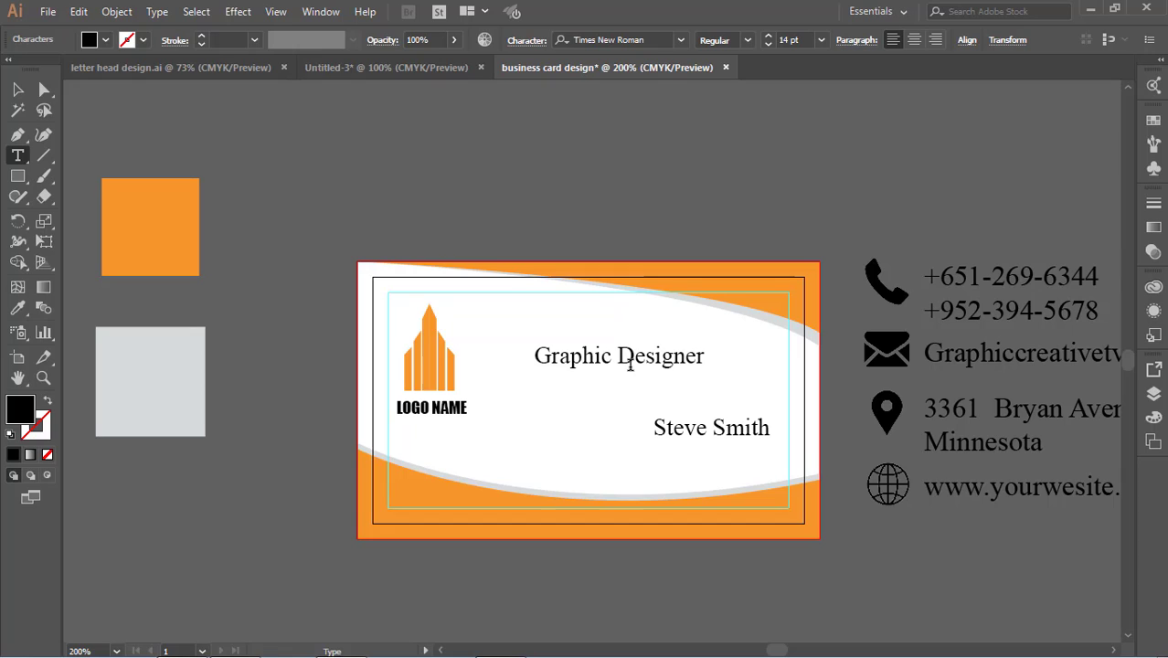
pyautogui.click(18, 89)
pyautogui.click(234, 144)
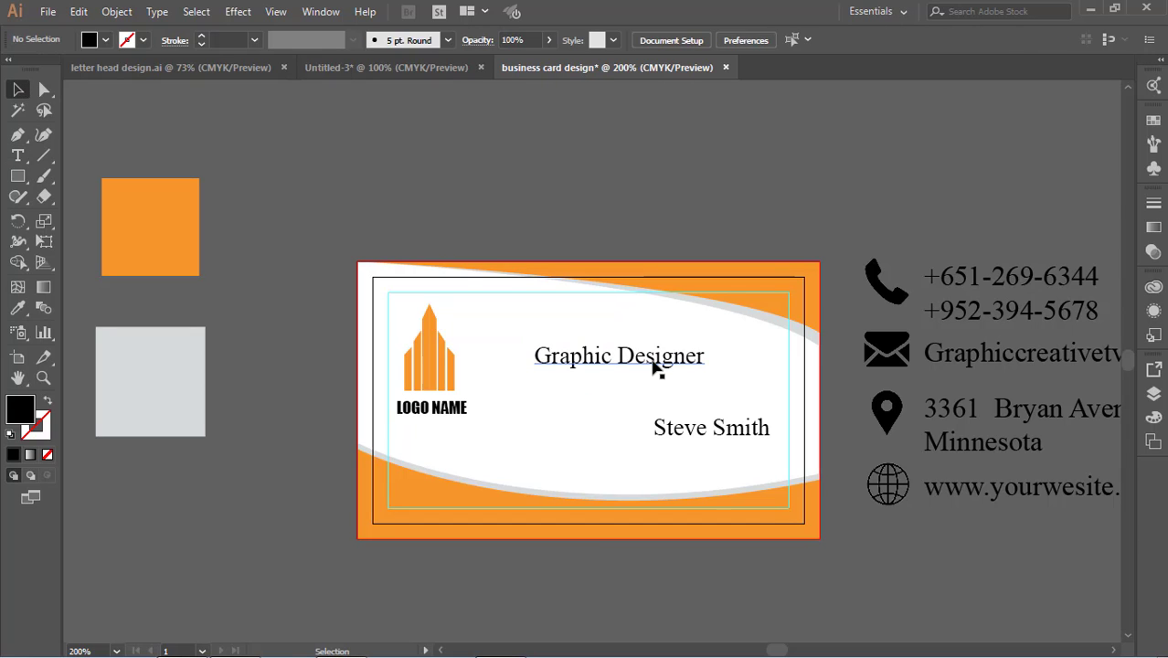
# Scale the Graphic Designer title down to about half size and place it directly below the cardholder's name
pyautogui.click(655, 363)
pyautogui.moveTo(534, 343); pyautogui.dragTo(595, 355)
pyautogui.moveTo(672, 373); pyautogui.dragTo(755, 451)
pyautogui.click(874, 532)
pyautogui.click(872, 531)
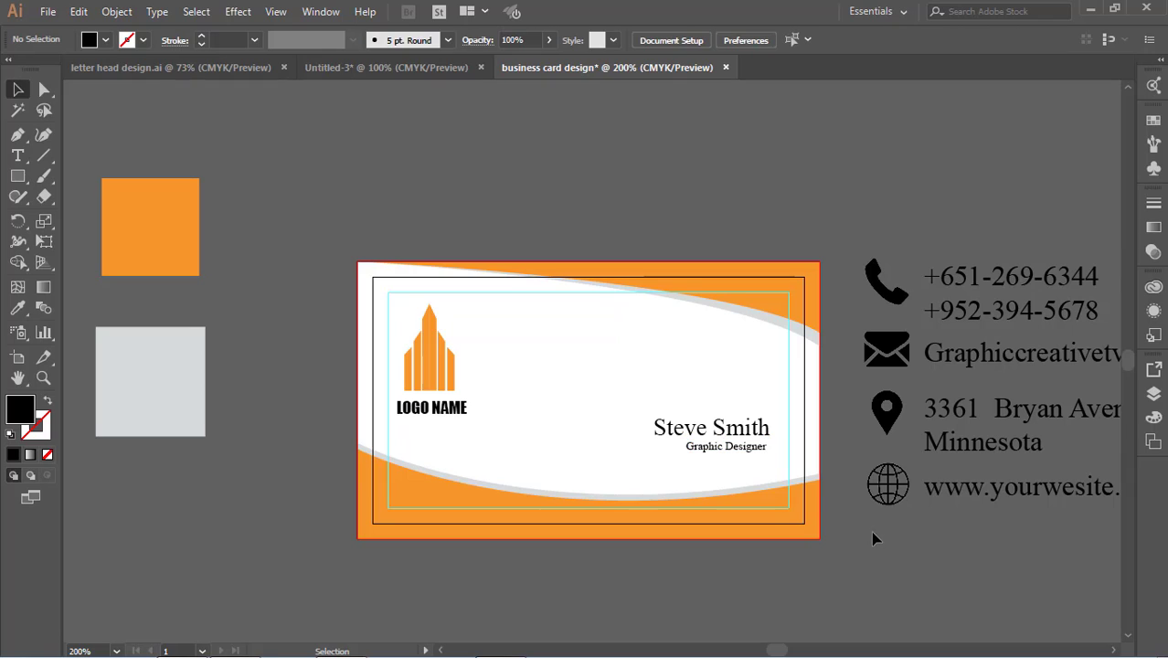
# Set the cardholder's name to the Bold font style
pyautogui.click(702, 437)
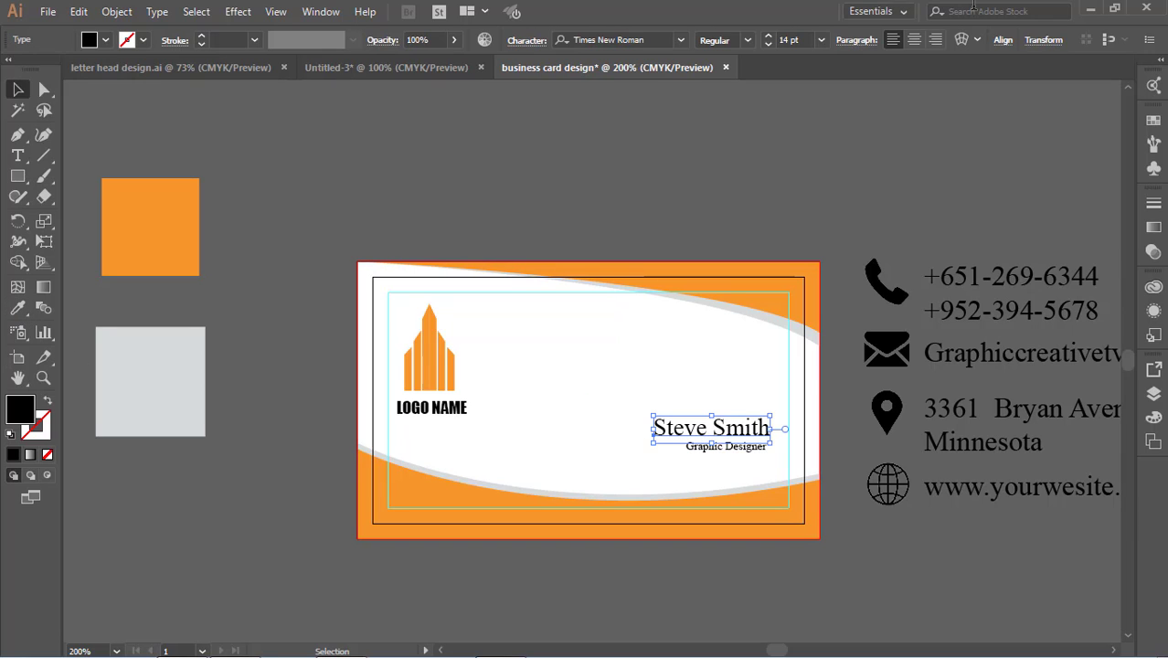
pyautogui.click(748, 41)
pyautogui.click(736, 100)
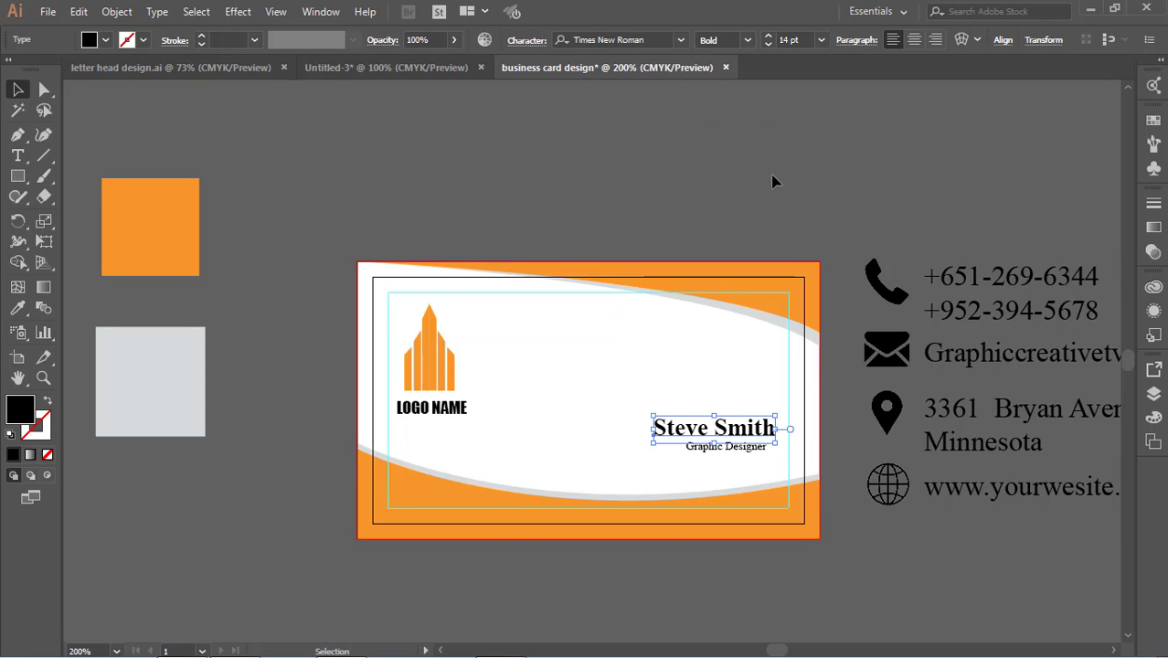
pyautogui.click(501, 413)
# Ungroup the logo and recolor its LOGO NAME text with the orange sampled from the orange square
pyautogui.click(430, 366)
pyautogui.rightClick(451, 347)
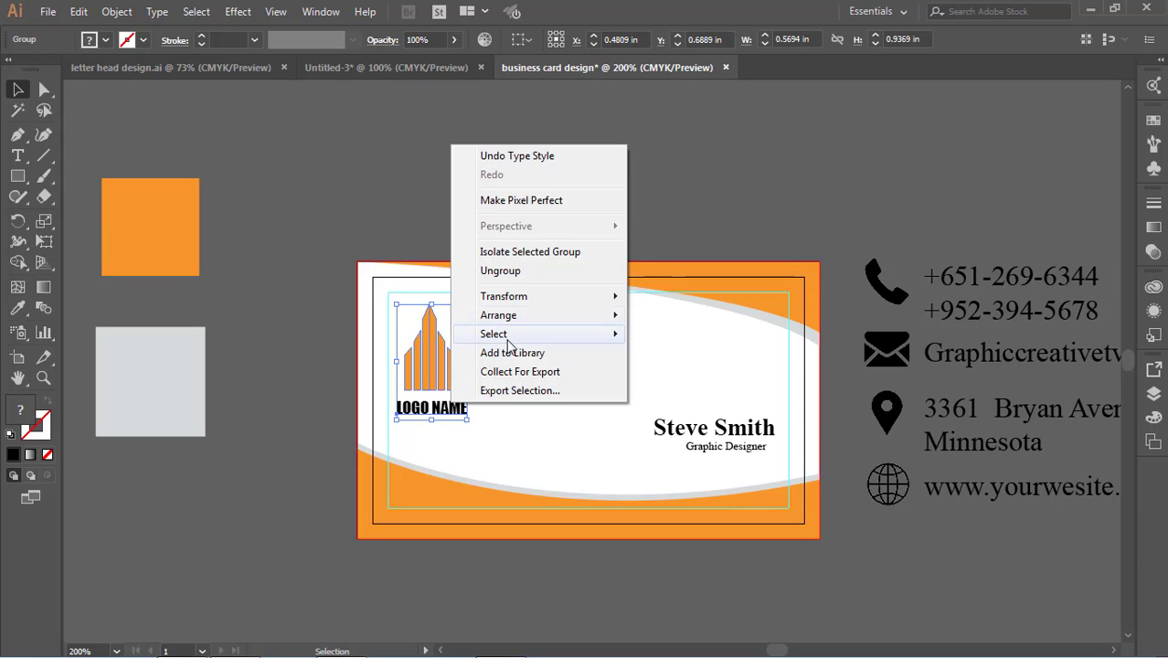
pyautogui.click(534, 274)
pyautogui.click(469, 413)
pyautogui.click(459, 413)
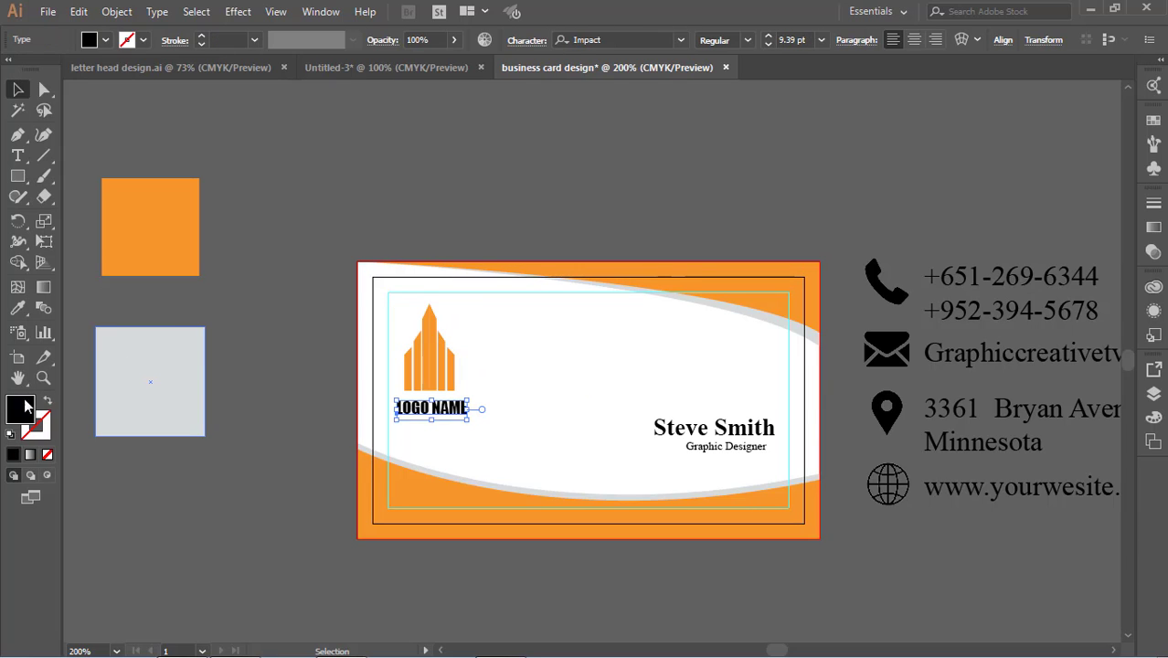
pyautogui.click(89, 40)
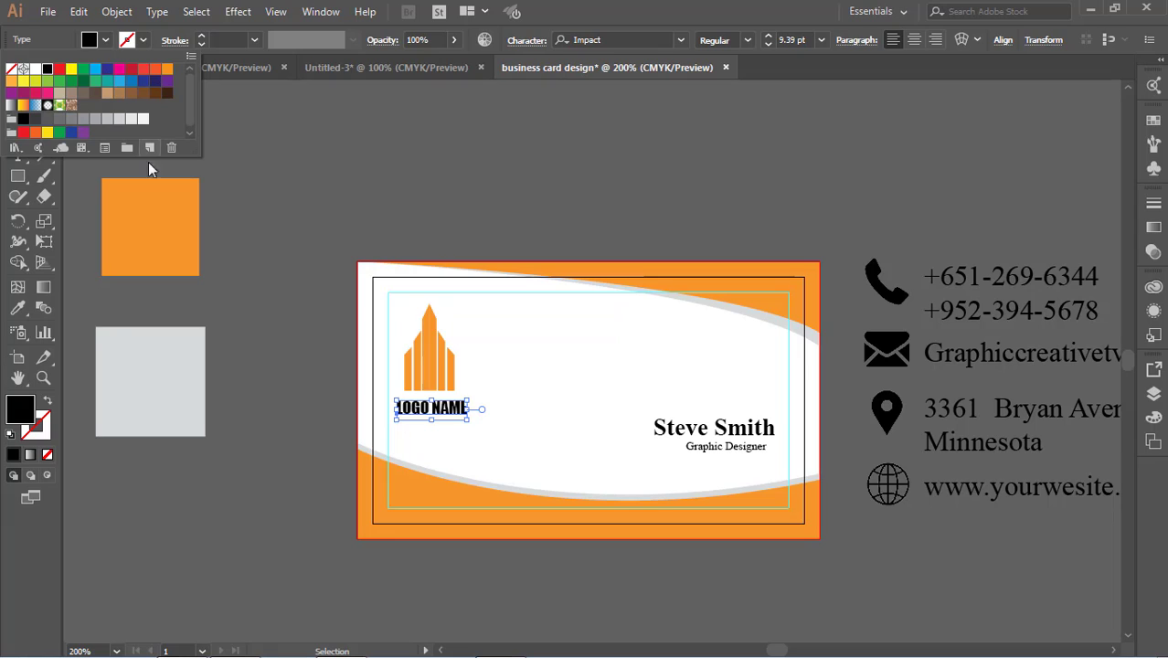
pyautogui.click(22, 310)
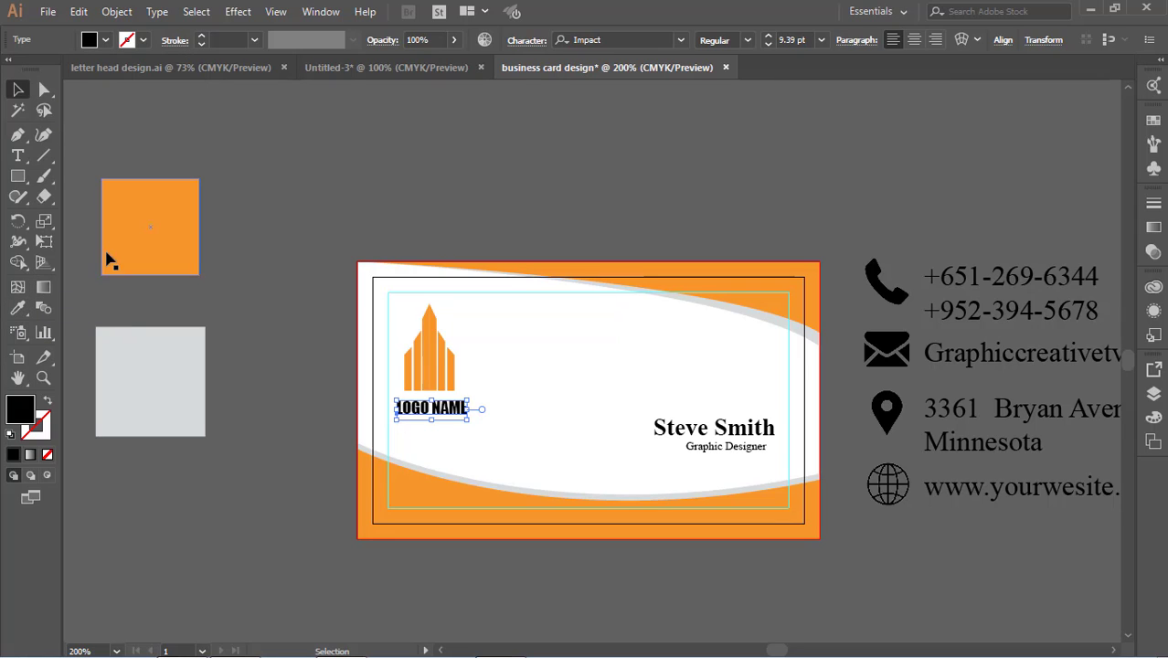
pyautogui.click(19, 309)
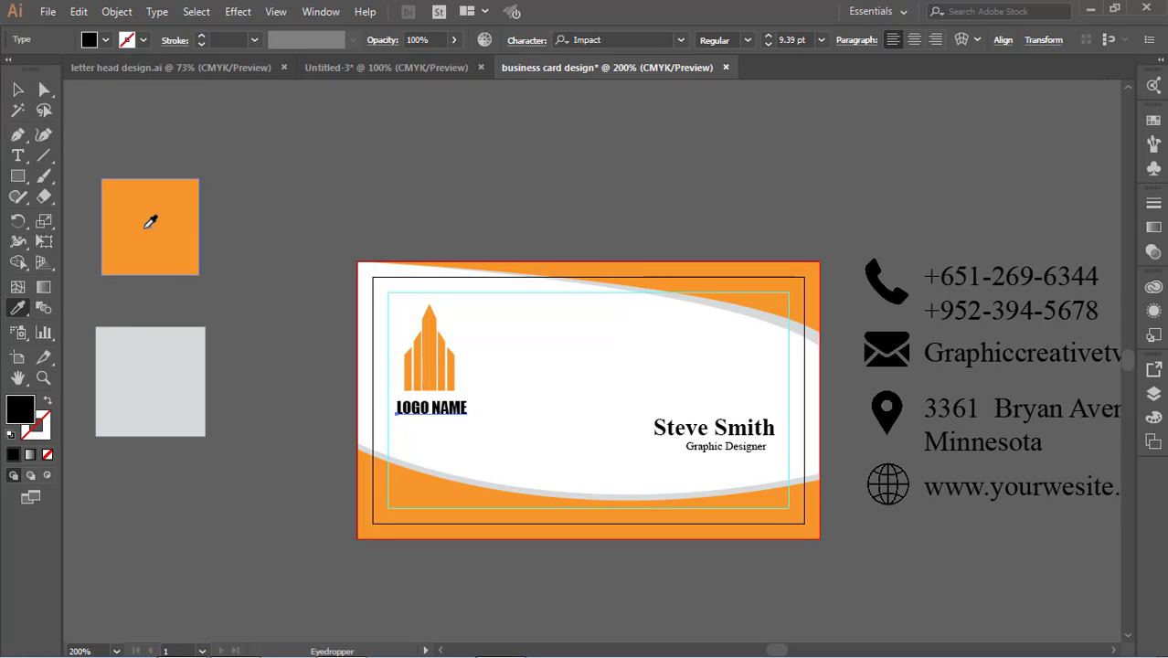
pyautogui.click(149, 225)
pyautogui.doubleClick(19, 89)
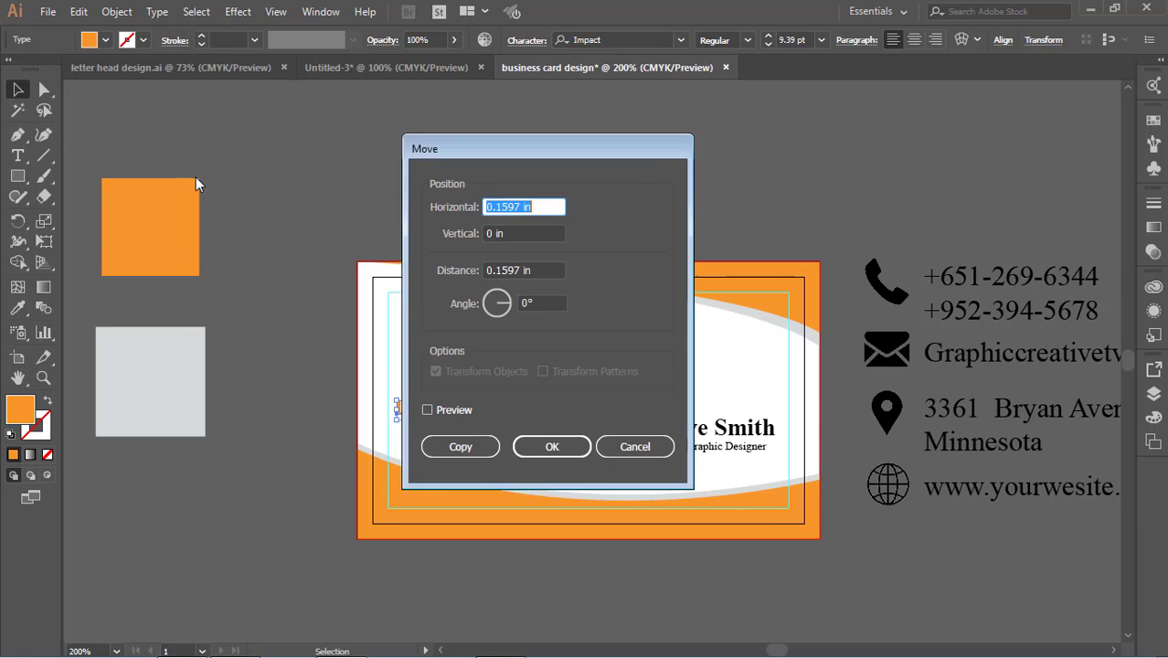
pyautogui.click(633, 373)
# Move the LOGO NAME text slightly up, closer to the building icon
pyautogui.click(477, 417)
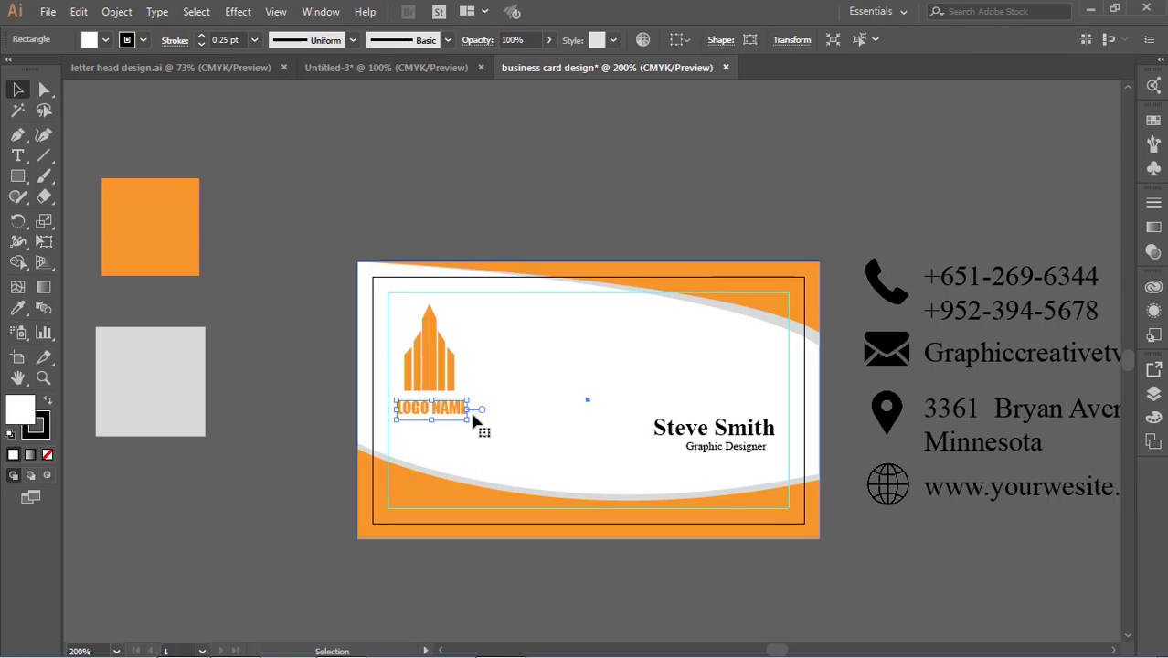
pyautogui.click(437, 413)
pyautogui.moveTo(439, 408); pyautogui.dragTo(439, 404)
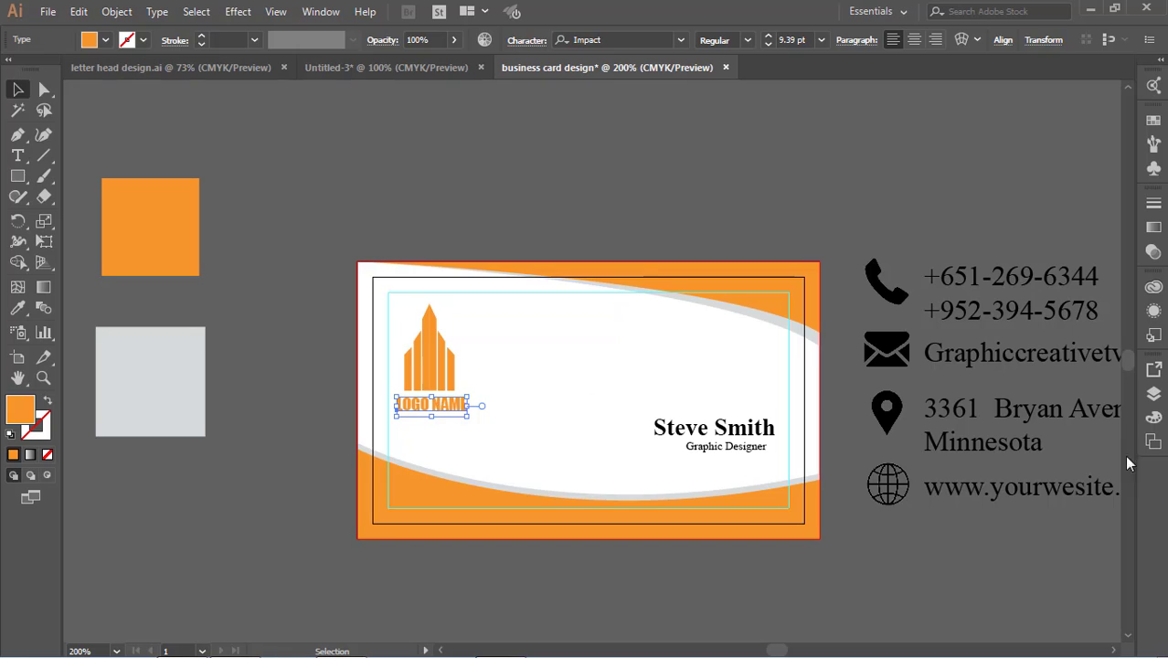
pyautogui.click(709, 199)
# Group all the building icon's pieces together with the LOGO NAME text
pyautogui.click(433, 371)
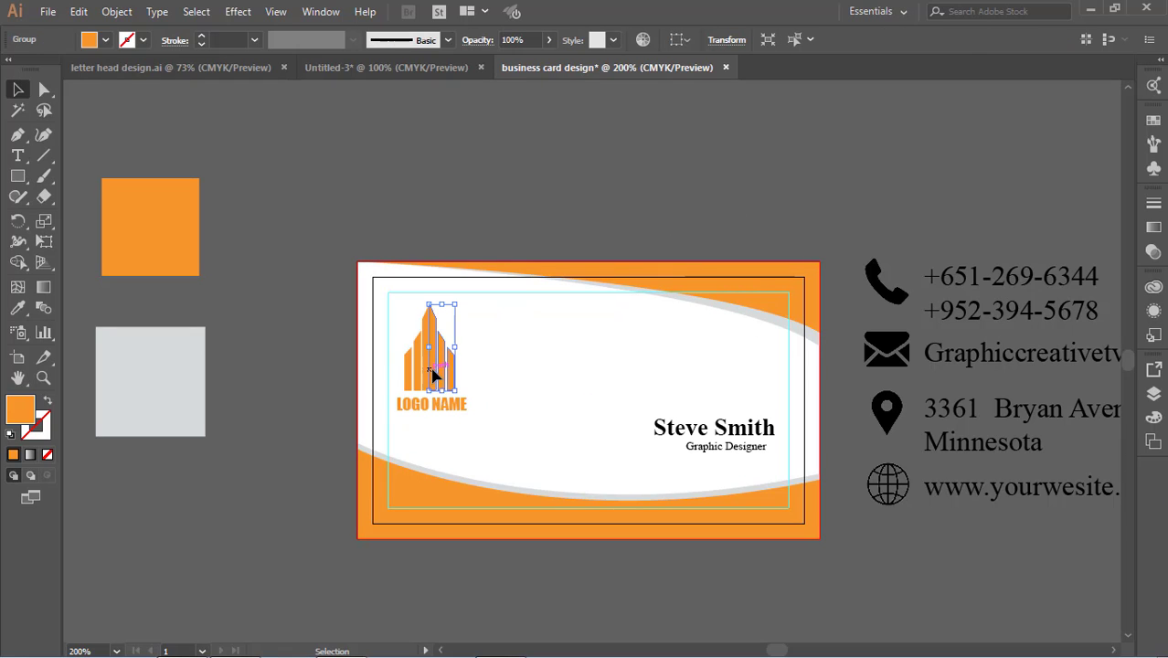
pyautogui.keyDown('ctrl'); pyautogui.click(415, 377); pyautogui.keyUp('ctrl')
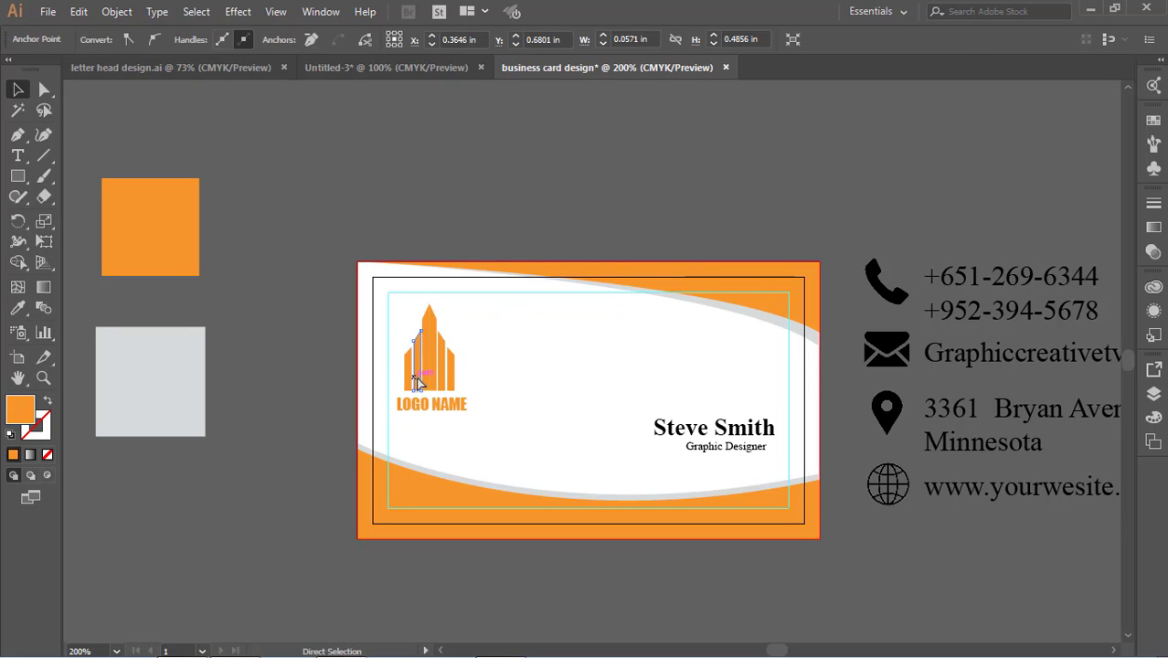
pyautogui.keyDown('shift'); pyautogui.click(434, 378); pyautogui.keyUp('shift')
pyautogui.keyDown('shift'); pyautogui.click(405, 378); pyautogui.keyUp('shift')
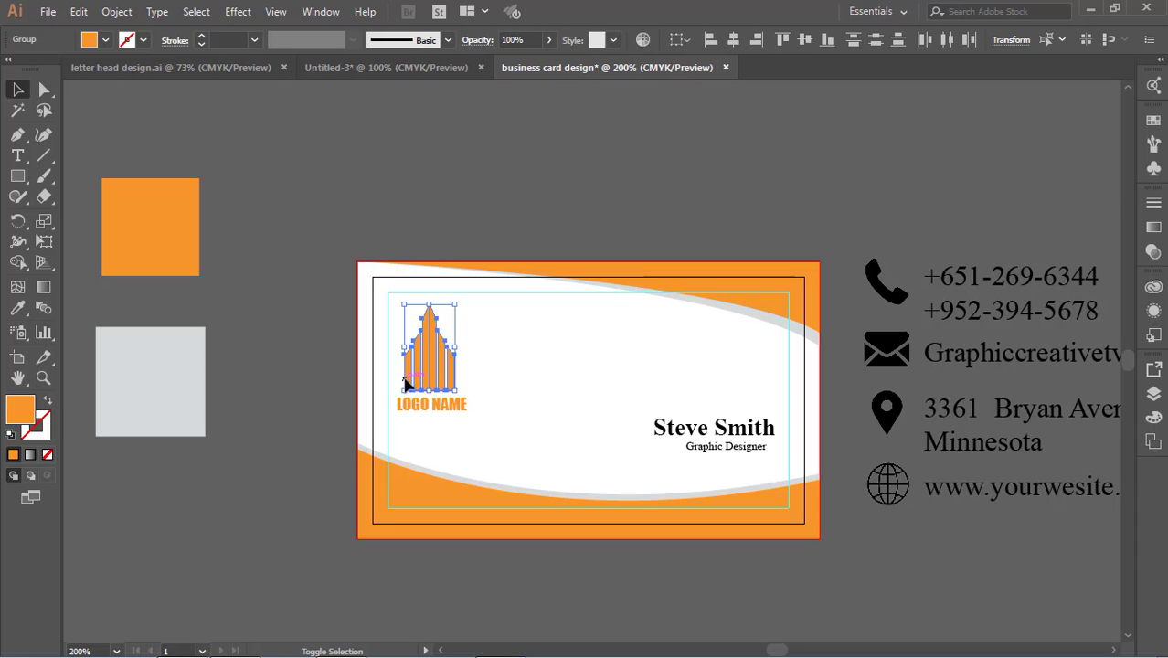
pyautogui.keyDown('shift'); pyautogui.click(443, 409); pyautogui.keyUp('shift')
pyautogui.rightClick(443, 410)
pyautogui.click(579, 240)
pyautogui.click(579, 241)
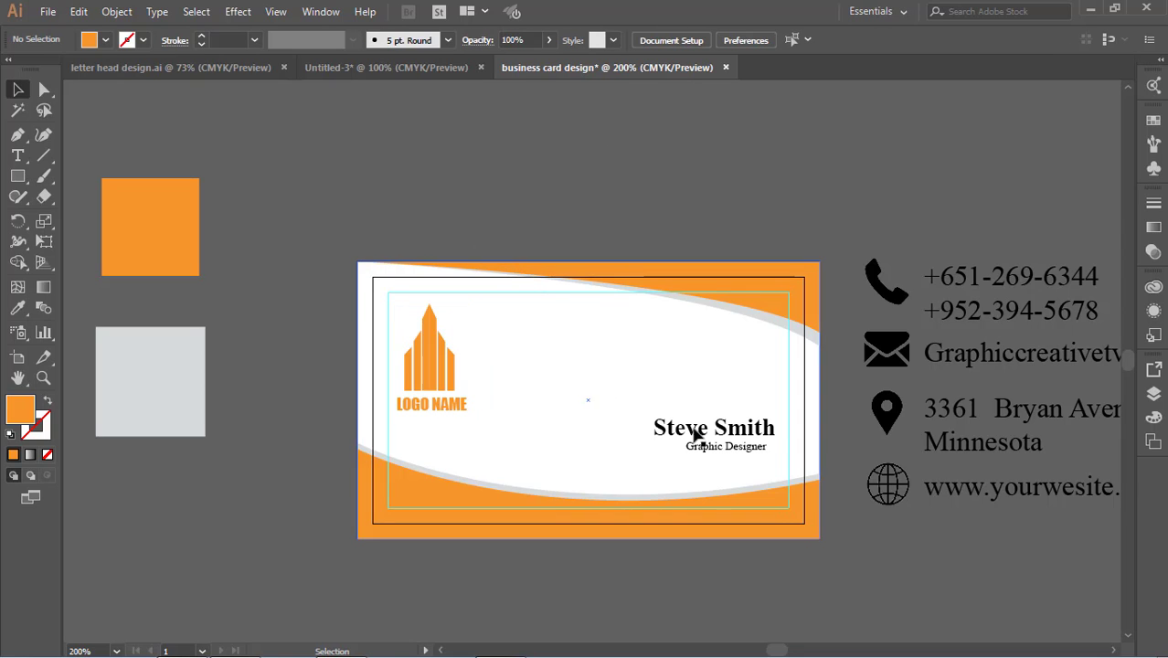
# Move the contact details block with its icons from beside the card to the empty area below and left of it
pyautogui.click(714, 527)
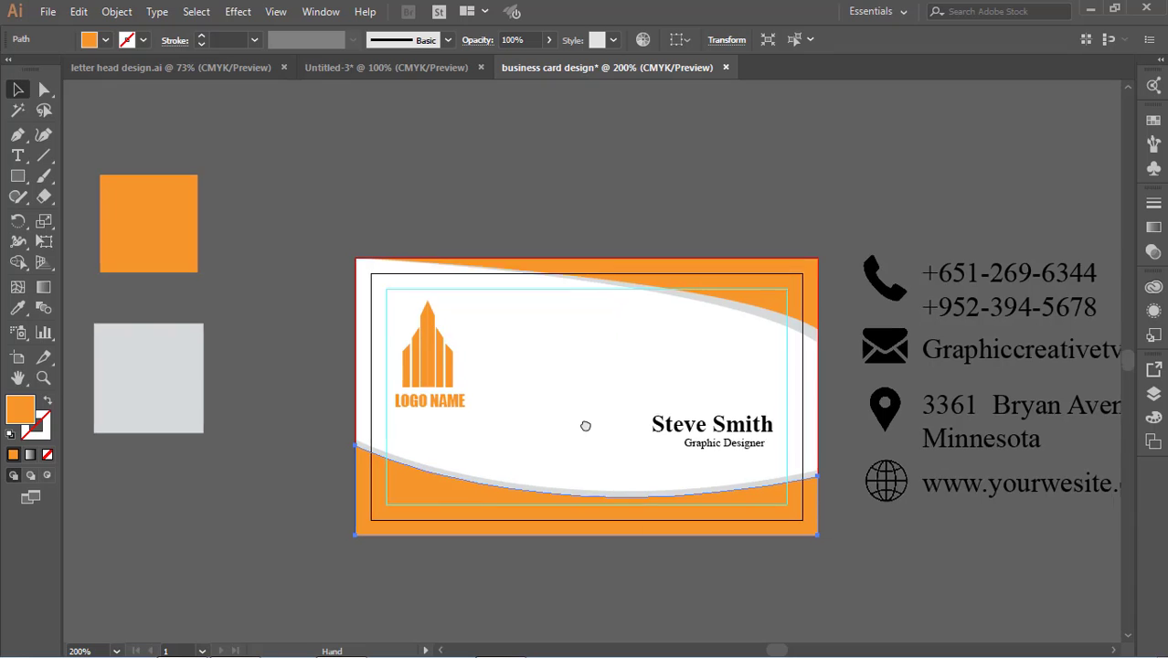
pyautogui.moveTo(584, 422); pyautogui.dragTo(512, 345)
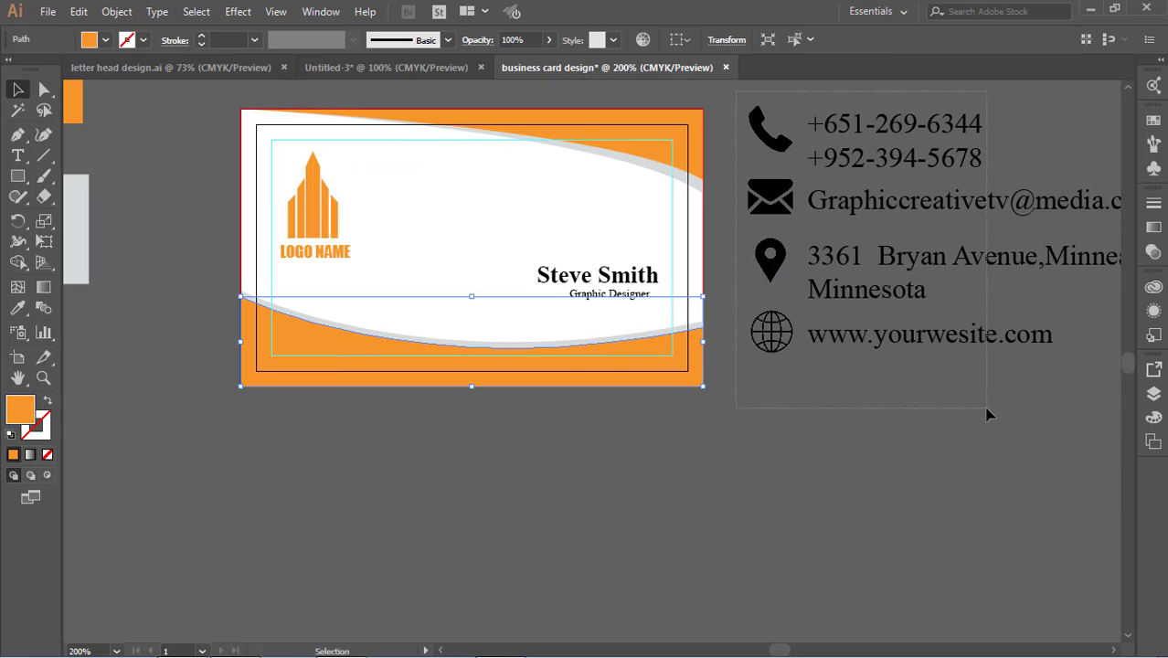
pyautogui.moveTo(988, 410); pyautogui.dragTo(987, 410)
pyautogui.moveTo(925, 256); pyautogui.dragTo(111, 524)
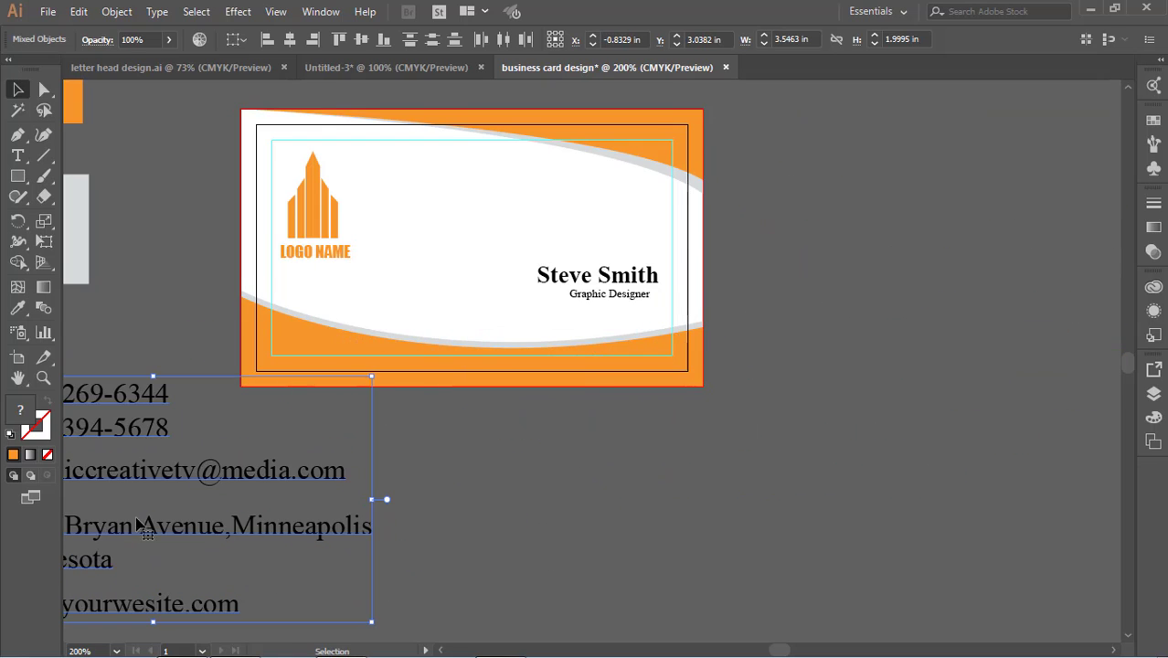
pyautogui.click(497, 475)
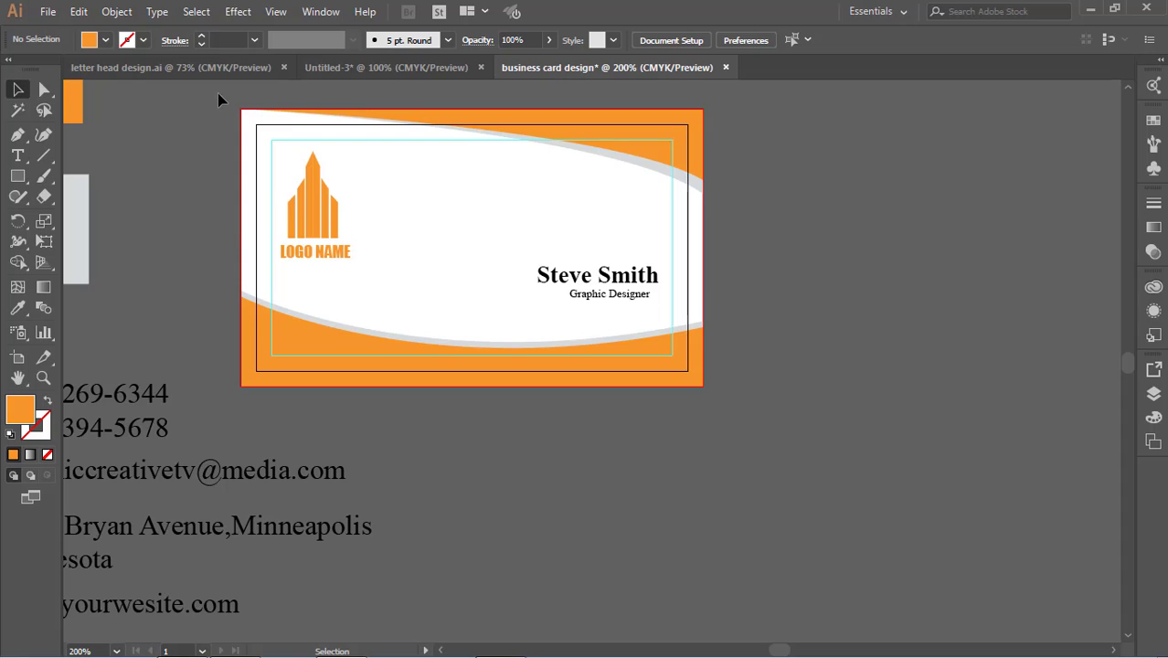
# Duplicate the card artwork and place the copy to the right of the original, aligned with its top edge
pyautogui.moveTo(290, 325); pyautogui.dragTo(620, 400)
pyautogui.moveTo(766, 423); pyautogui.dragTo(756, 423)
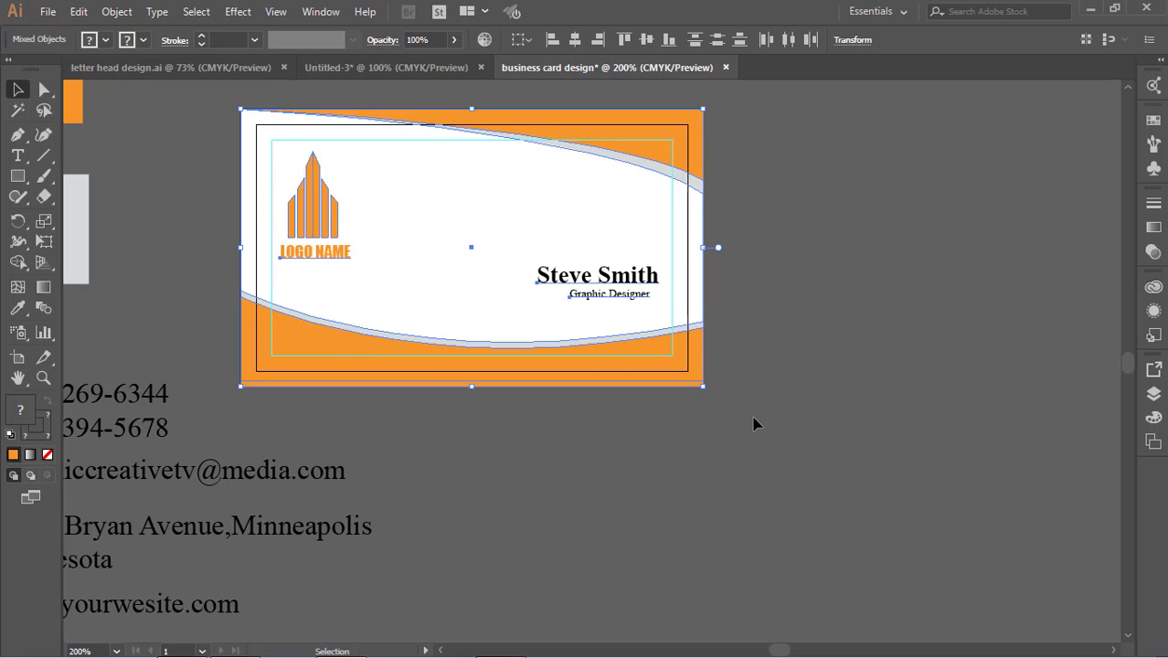
pyautogui.moveTo(524, 304); pyautogui.dragTo(957, 519)
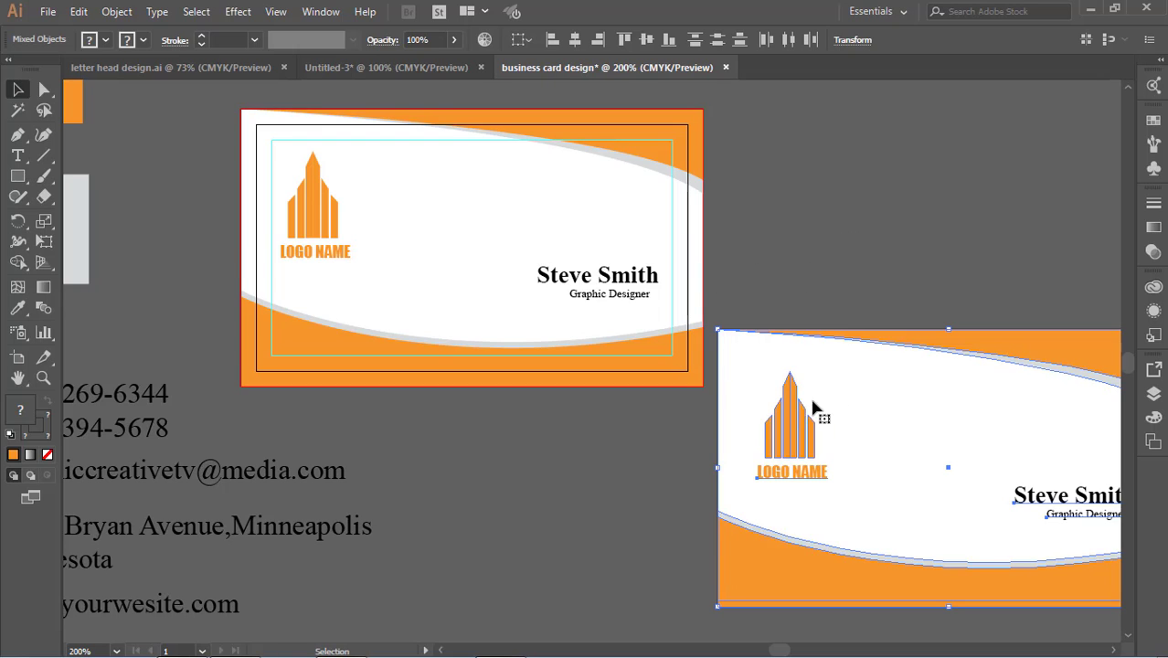
pyautogui.moveTo(868, 416); pyautogui.dragTo(867, 194)
pyautogui.moveTo(888, 442); pyautogui.dragTo(792, 478)
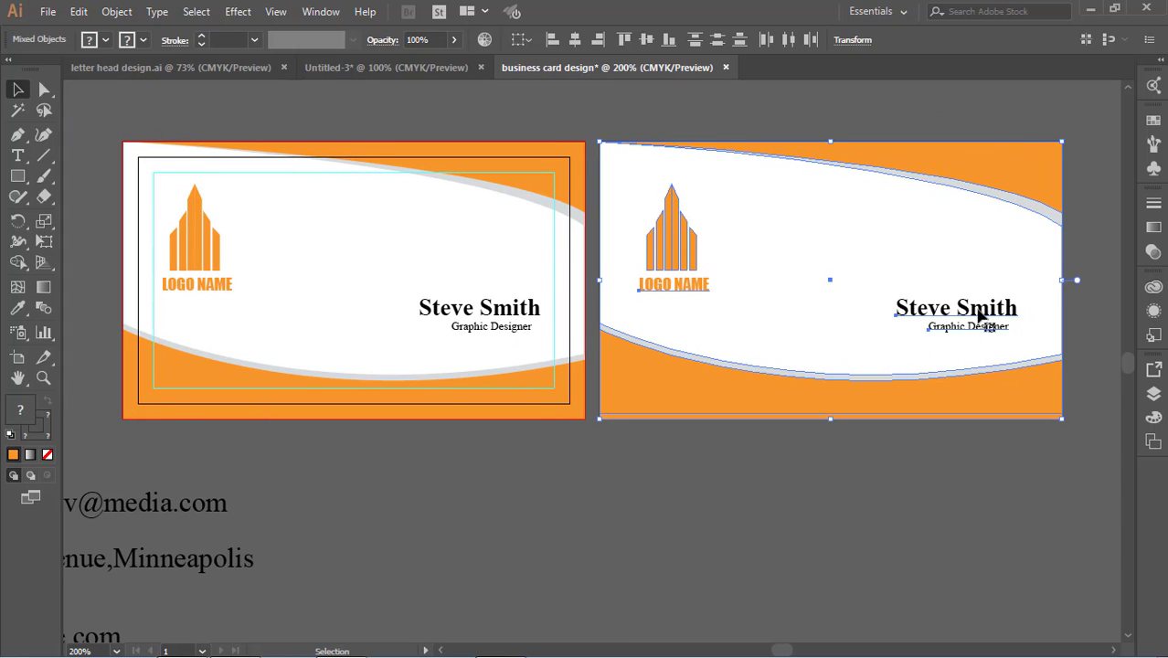
# Delete the cardholder's name and the Graphic Designer title from the duplicated card
pyautogui.click(957, 476)
pyautogui.click(950, 320)
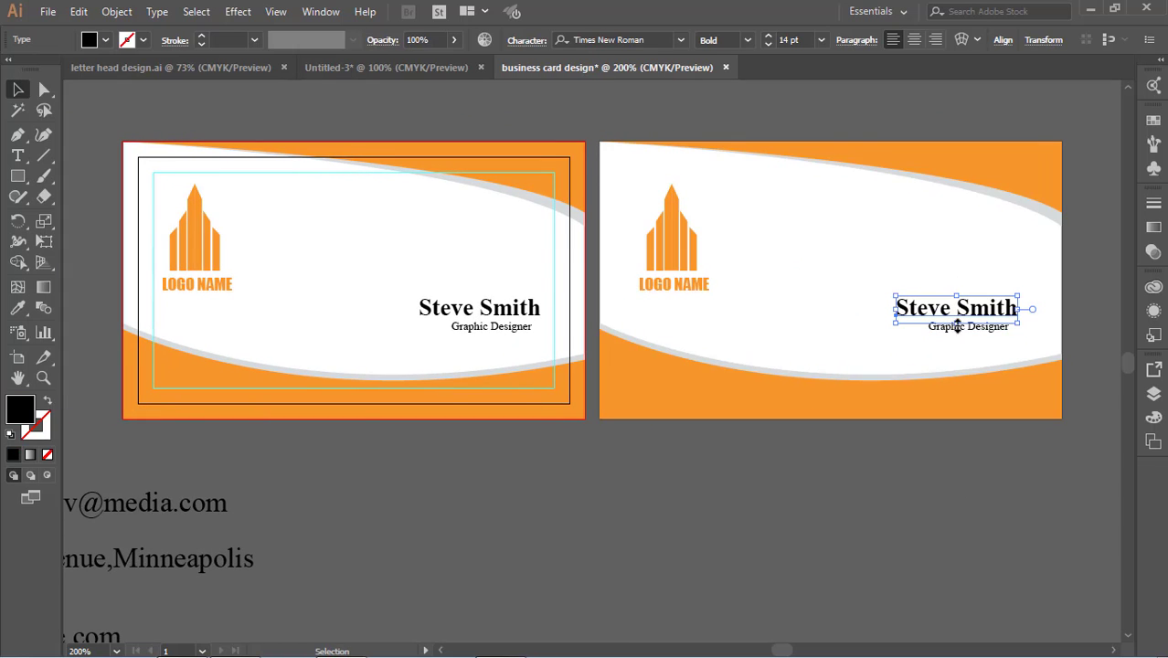
pyautogui.click(1014, 423)
pyautogui.click(973, 311)
pyautogui.keyDown('shift'); pyautogui.click(973, 329); pyautogui.keyUp('shift')
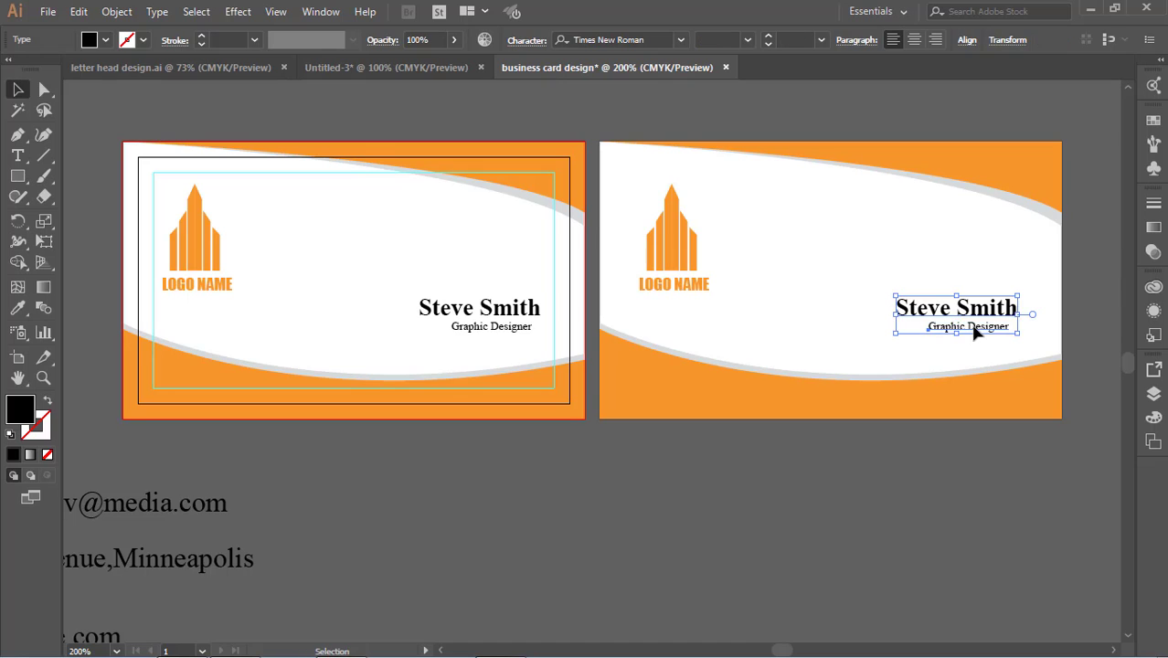
pyautogui.press('Delete')
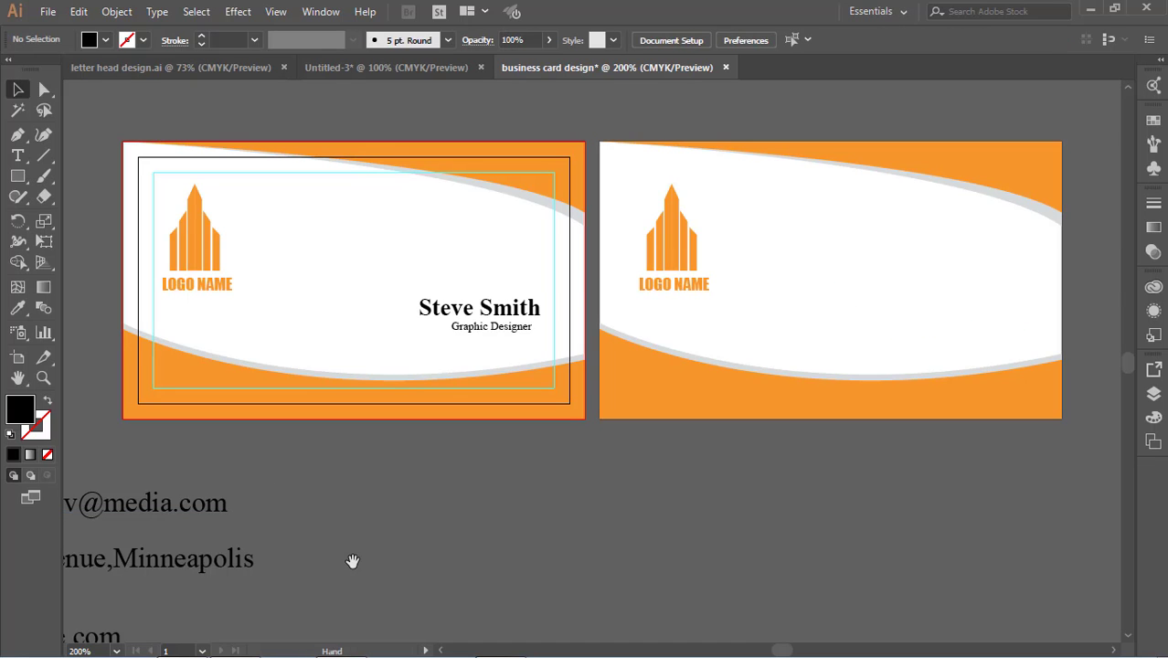
# Scale the contact details block with its icons down proportionally to about 1.90 in wide and 1.07 in high
pyautogui.moveTo(353, 560); pyautogui.dragTo(712, 452)
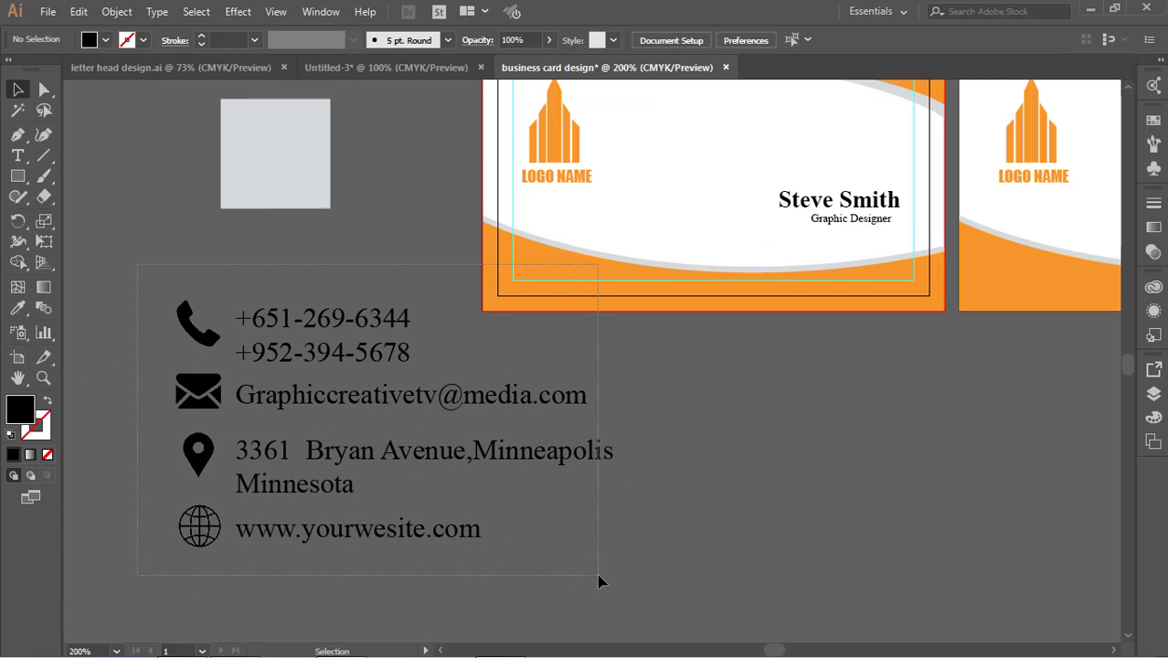
pyautogui.moveTo(624, 581); pyautogui.dragTo(621, 577)
pyautogui.click(664, 618)
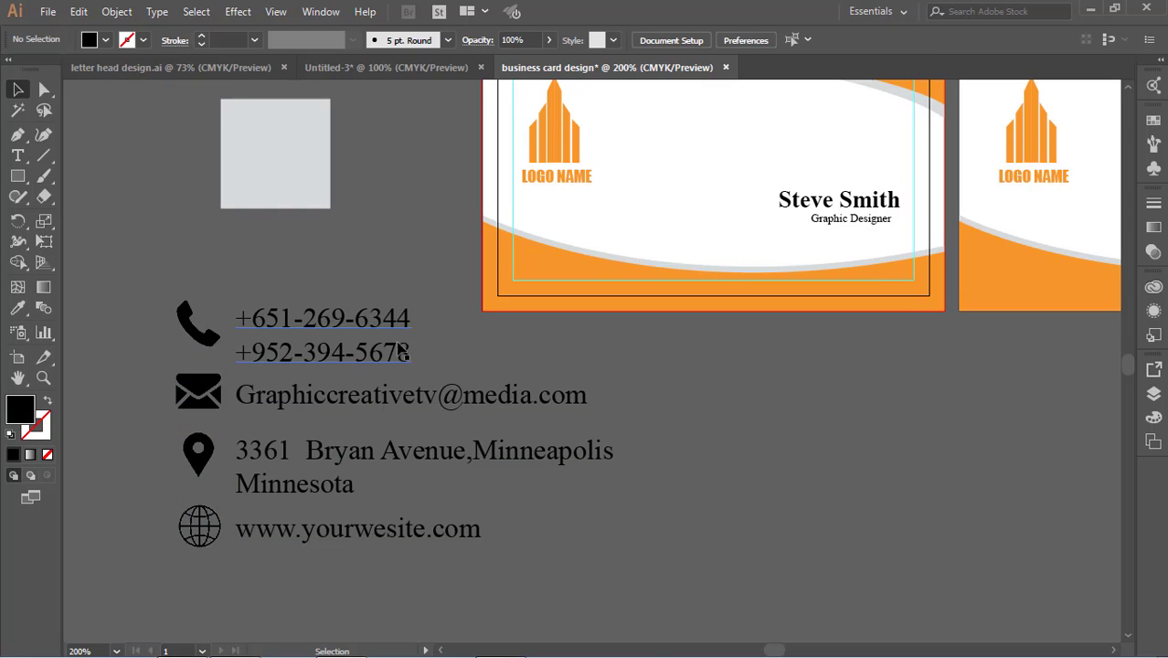
pyautogui.moveTo(197, 541); pyautogui.dragTo(198, 542)
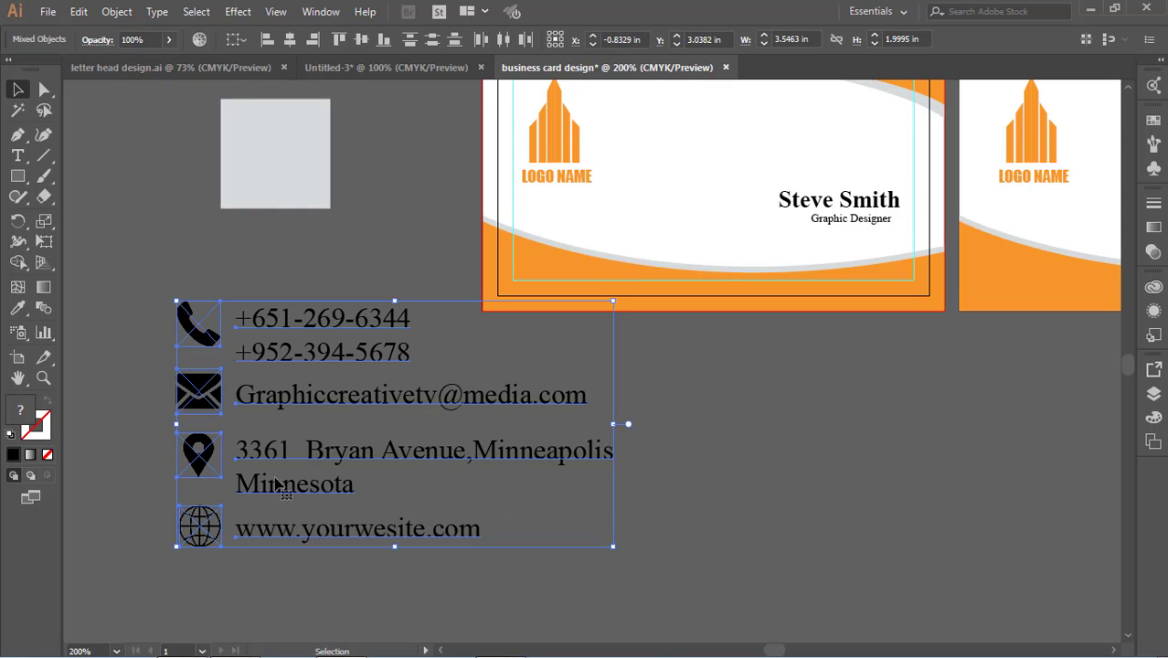
pyautogui.moveTo(615, 548); pyautogui.dragTo(413, 433)
# Place the contact details block in the right half of the duplicated card, between the two waves
pyautogui.moveTo(298, 359); pyautogui.dragTo(897, 411)
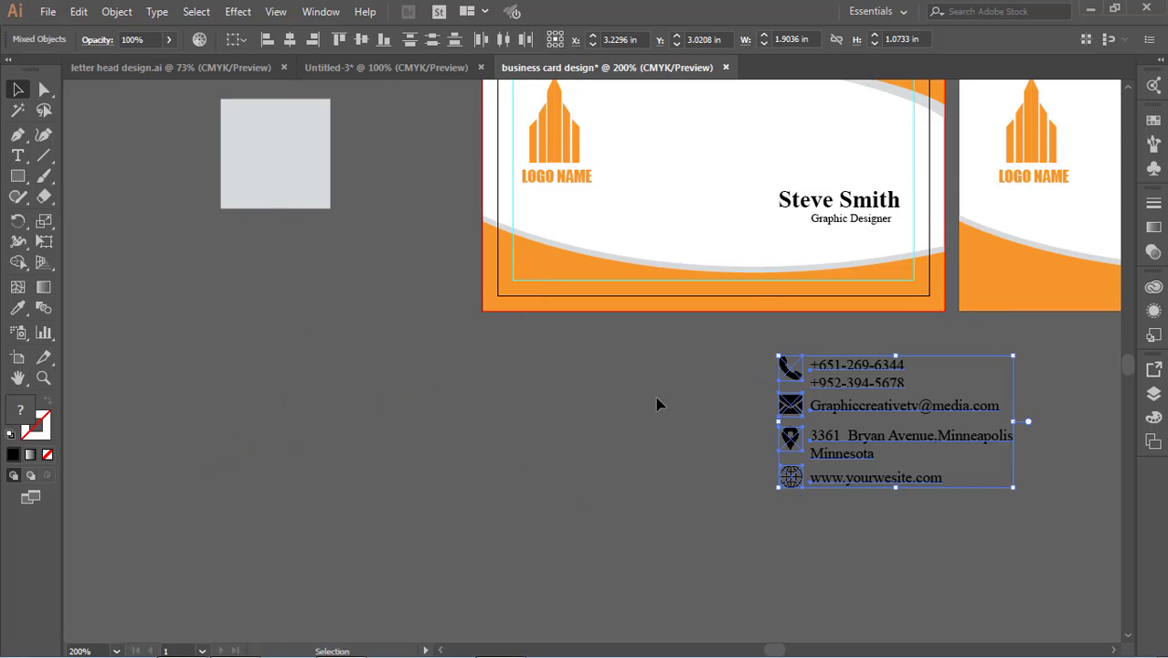
pyautogui.moveTo(660, 404); pyautogui.dragTo(277, 469)
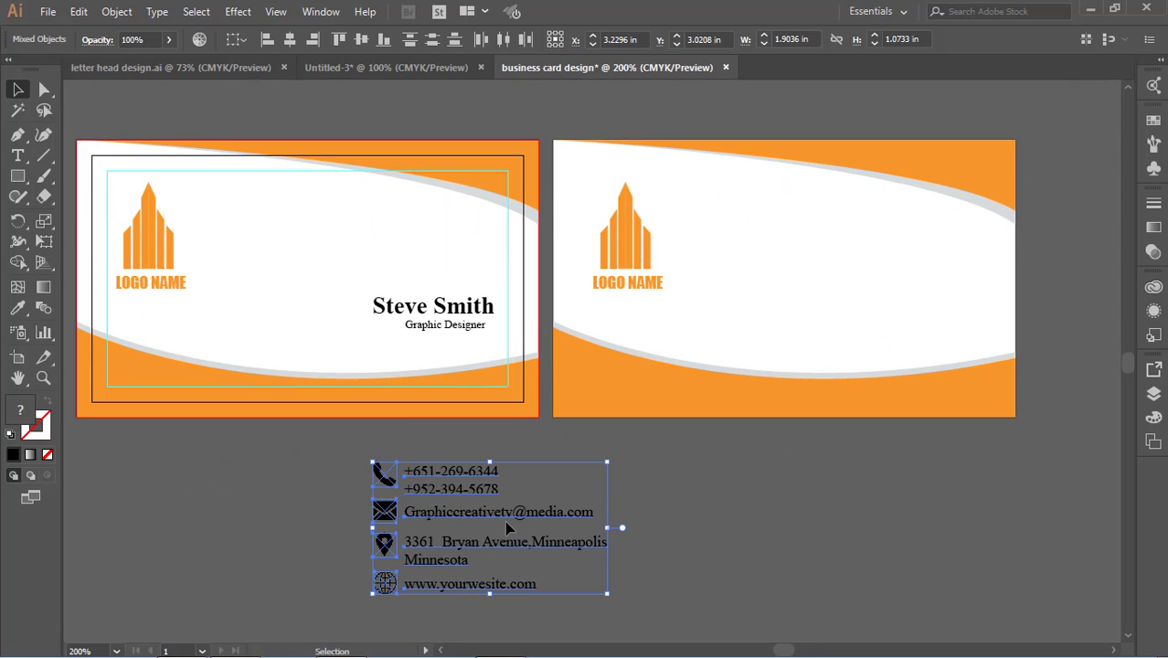
pyautogui.moveTo(505, 521); pyautogui.dragTo(907, 273)
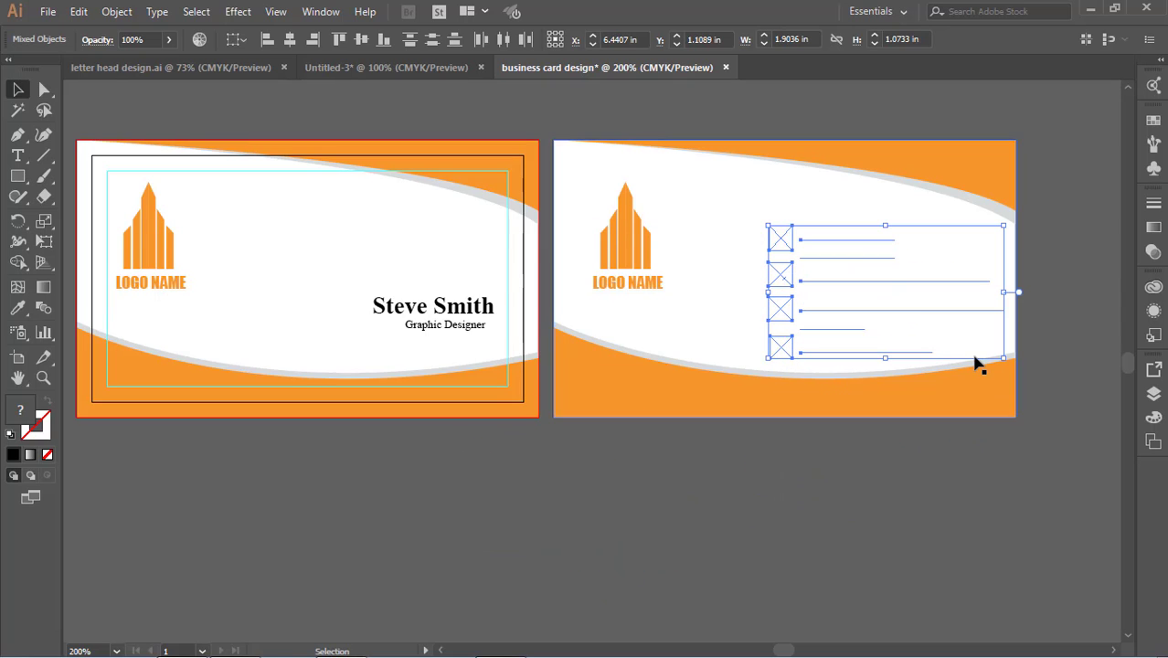
# Bring the contact details block to the front and scale it down to about 1.55 in wide and 0.86 in high
pyautogui.rightClick(843, 287)
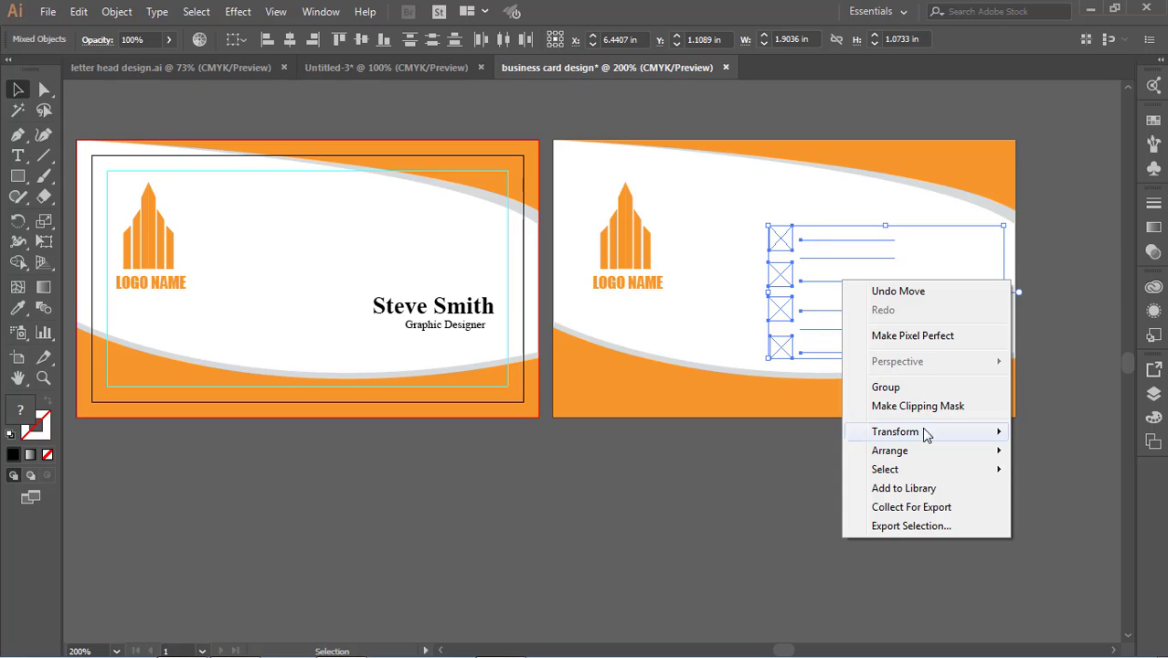
pyautogui.moveTo(923, 450)
pyautogui.click(730, 449)
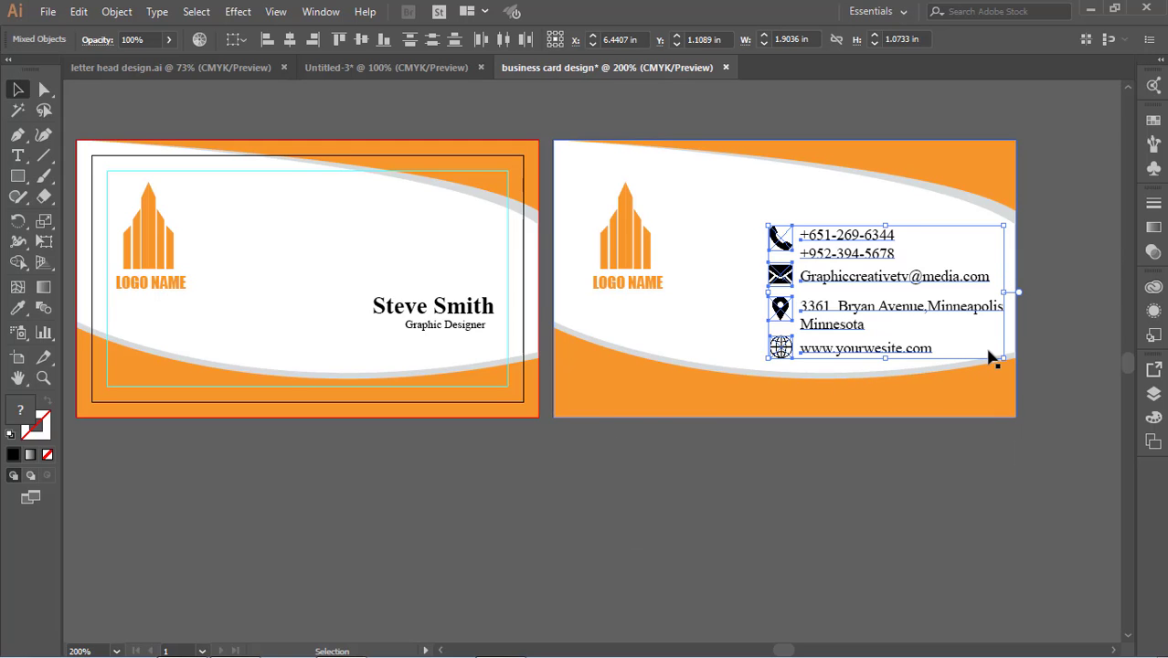
pyautogui.moveTo(768, 224); pyautogui.dragTo(807, 247)
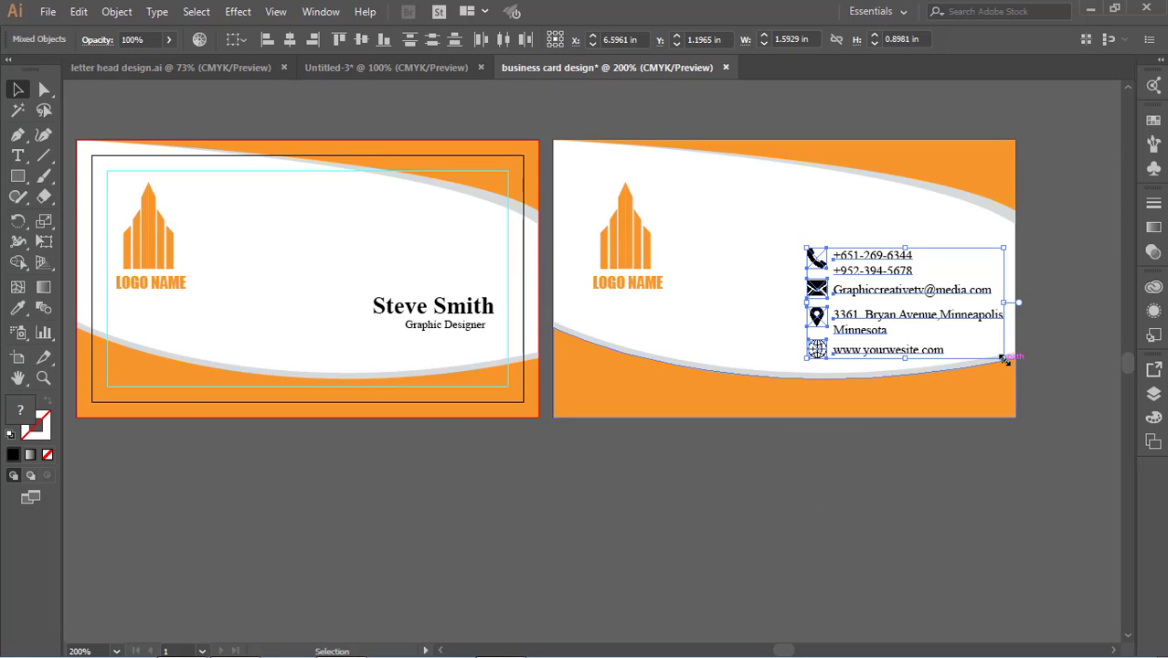
pyautogui.moveTo(1003, 359); pyautogui.dragTo(998, 353)
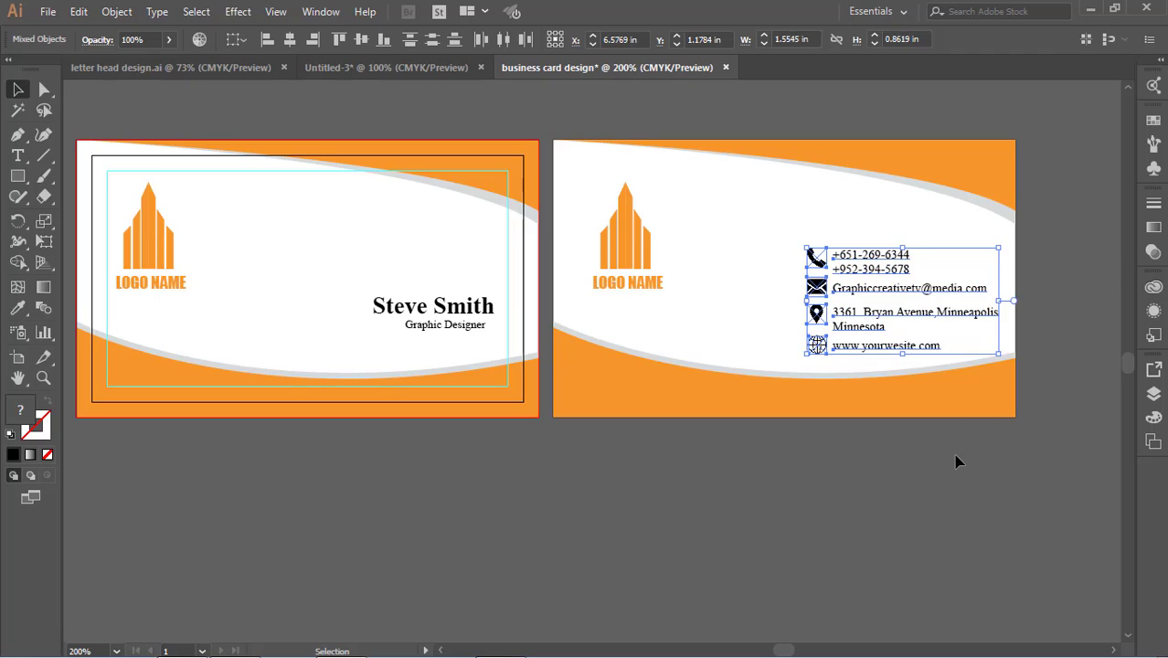
pyautogui.click(957, 462)
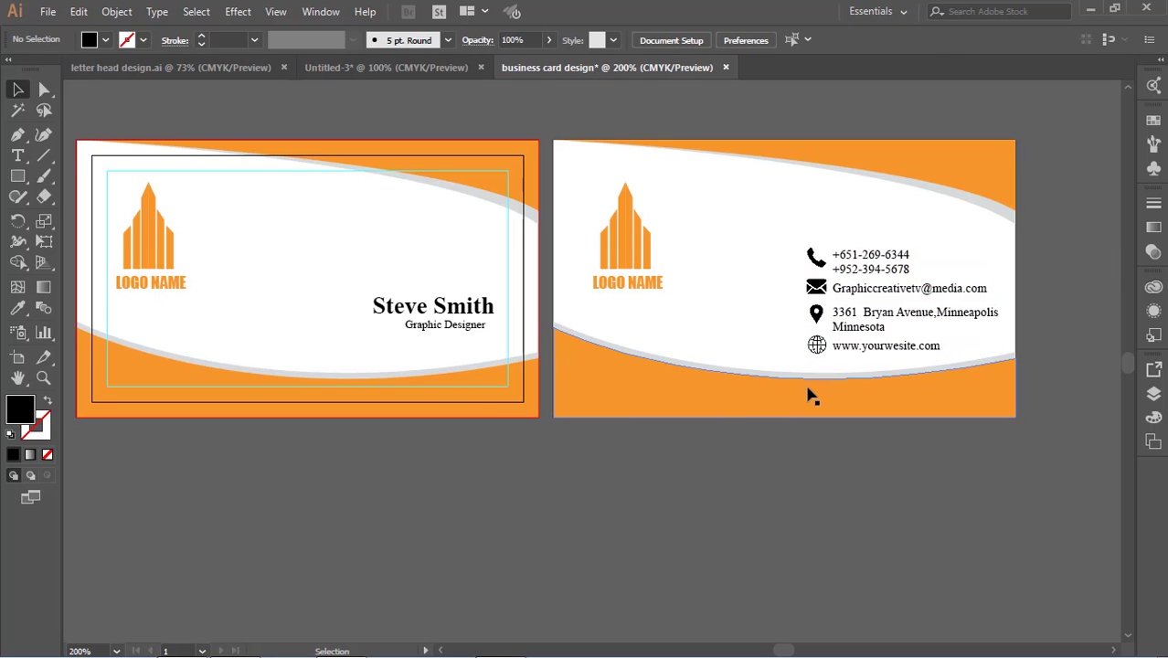
pyautogui.click(501, 640)
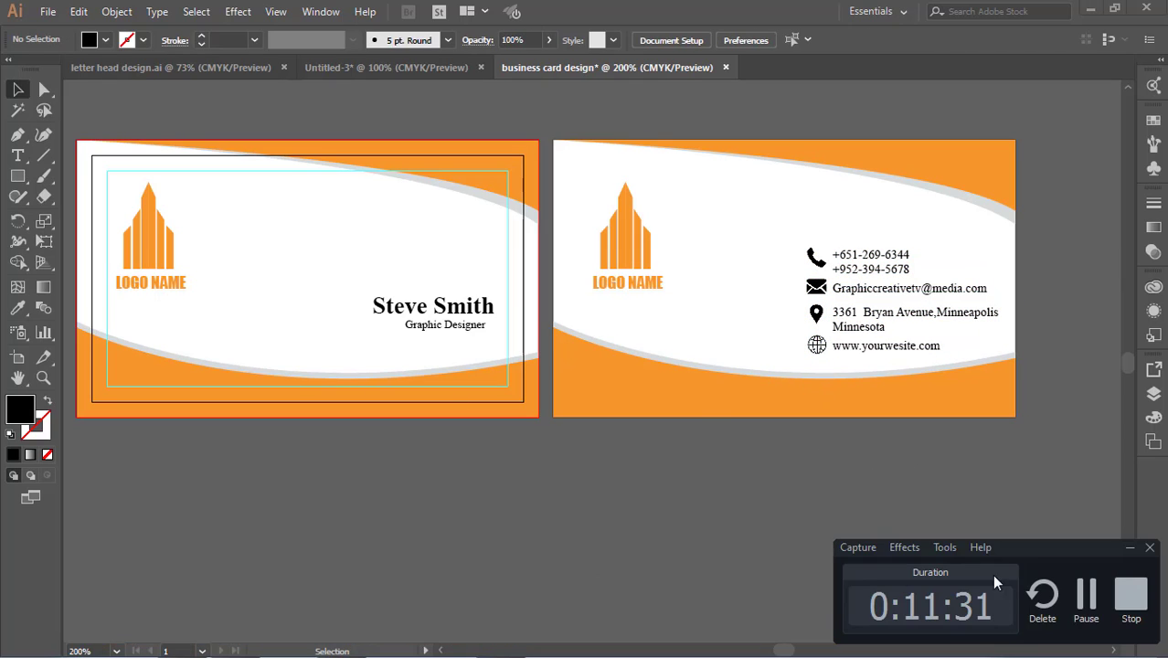
pyautogui.click(1087, 599)
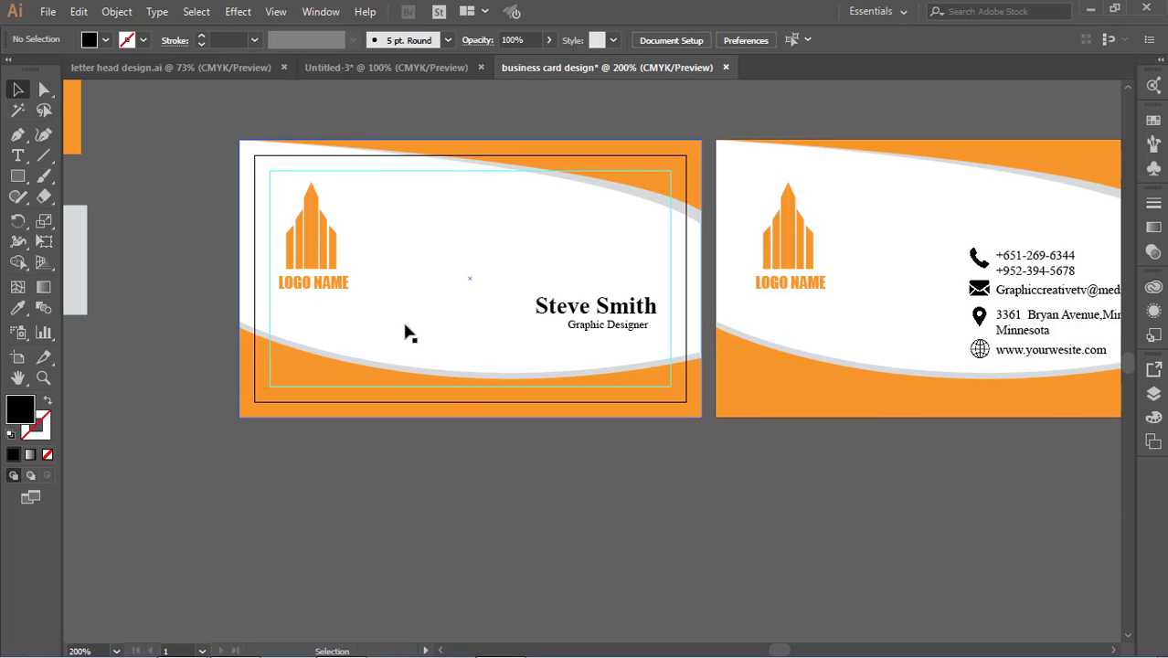
# Move the logo group on the original card to the card's horizontal centre
pyautogui.moveTo(313, 245); pyautogui.dragTo(435, 249)
pyautogui.moveTo(440, 245); pyautogui.dragTo(472, 248)
# Move the cardholder's name and the Graphic Designer title from the original card onto the duplicated card
pyautogui.click(598, 318)
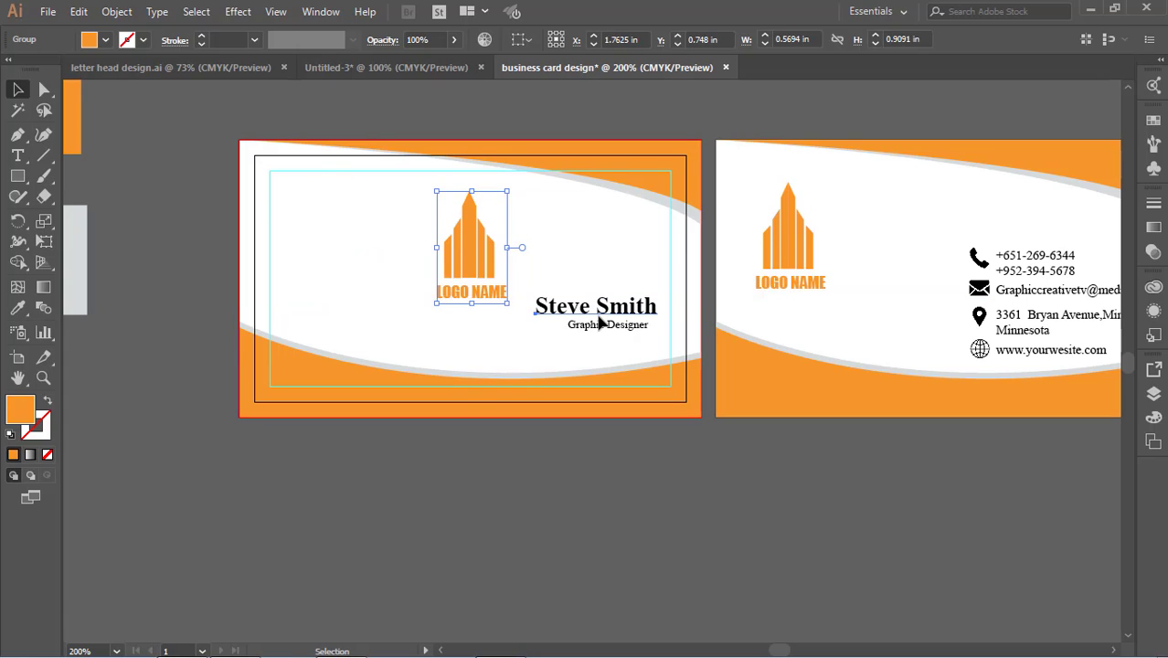
pyautogui.keyDown('shift'); pyautogui.click(603, 328); pyautogui.keyUp('shift')
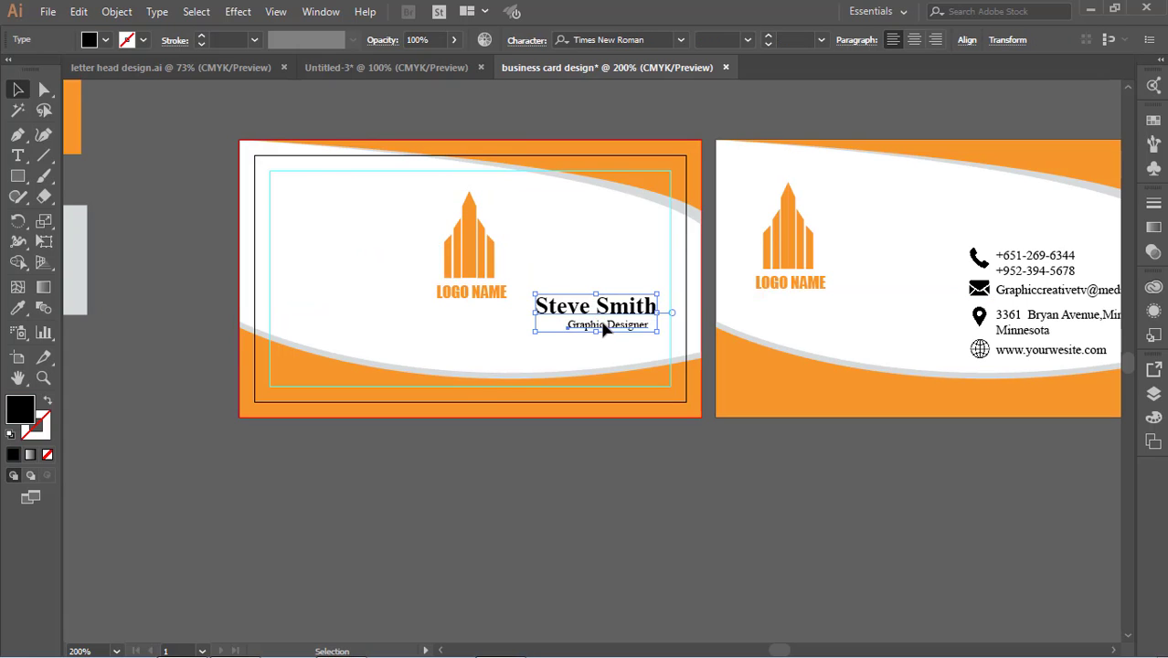
pyautogui.moveTo(610, 317); pyautogui.dragTo(916, 336)
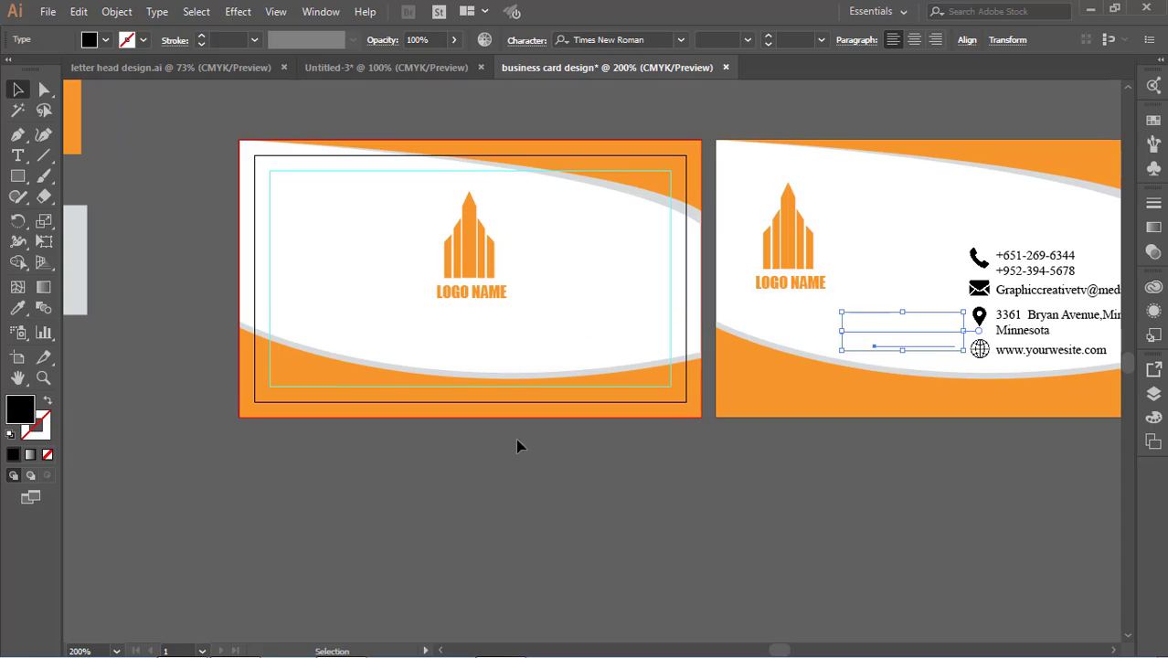
# Enlarge the original card's logo to about 0.63 in wide and 1.00 in high and shift it slightly down
pyautogui.click(472, 260)
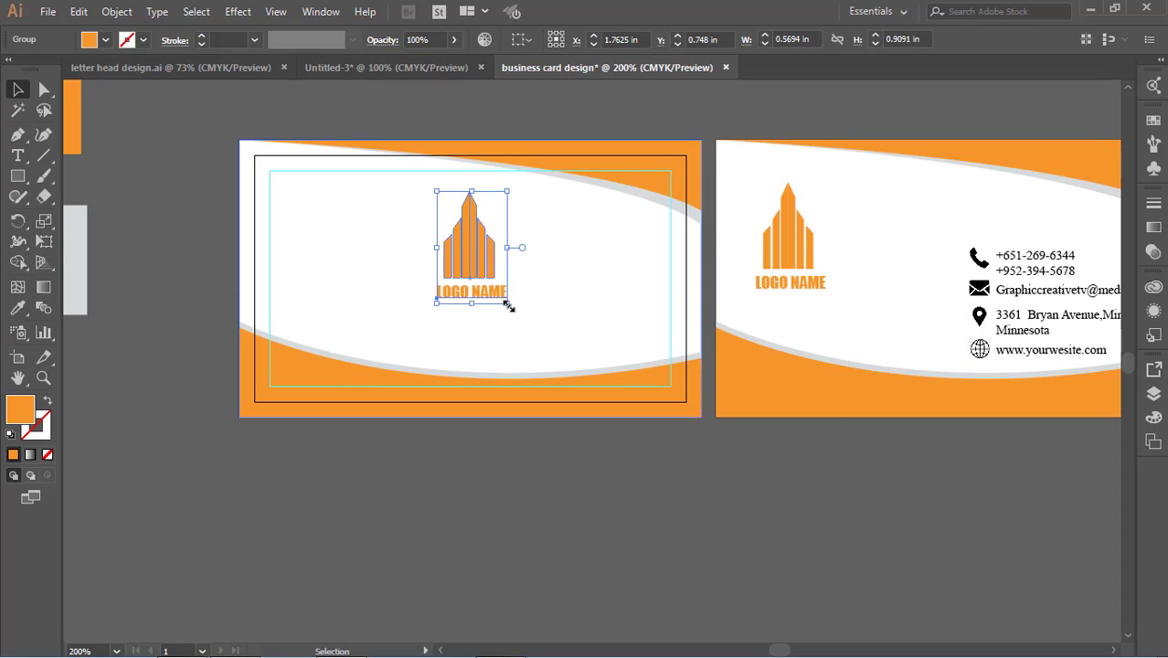
pyautogui.moveTo(509, 306); pyautogui.dragTo(521, 312)
pyautogui.press('a')
pyautogui.hotkey('ctrl', 'z')
pyautogui.click(573, 511)
pyautogui.moveTo(477, 256); pyautogui.dragTo(481, 279)
pyautogui.click(567, 512)
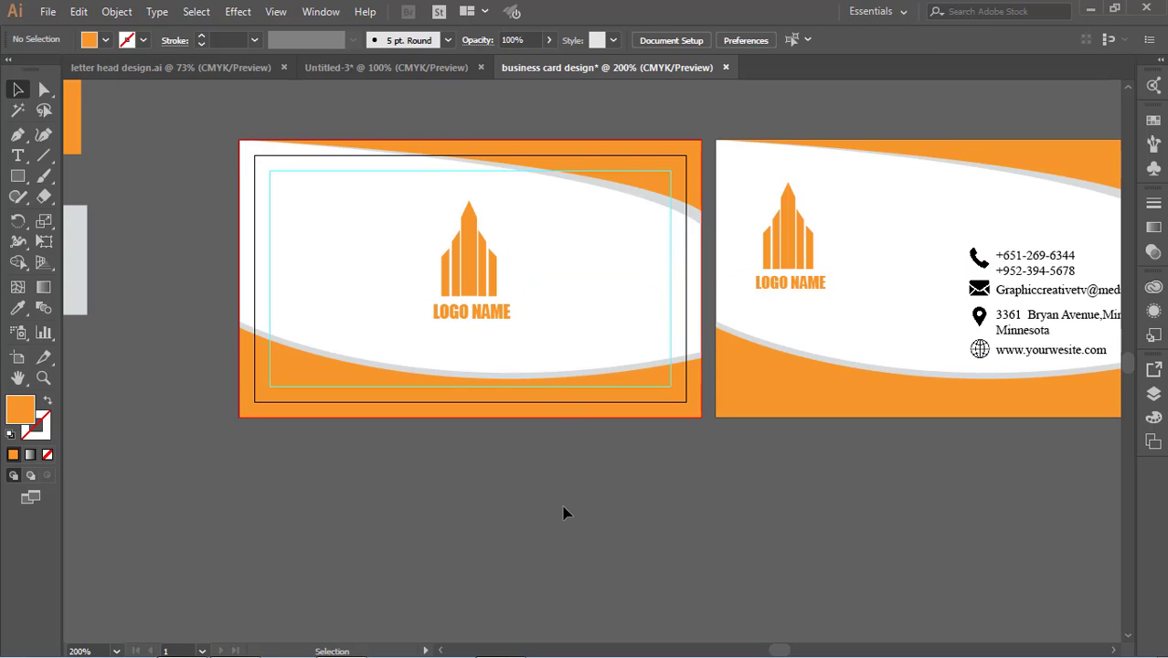
# Copy the website address from the duplicated card to below the original card's logo and enlarge it to about 8.59 pt
pyautogui.click(17, 156)
pyautogui.click(17, 89)
pyautogui.click(1081, 359)
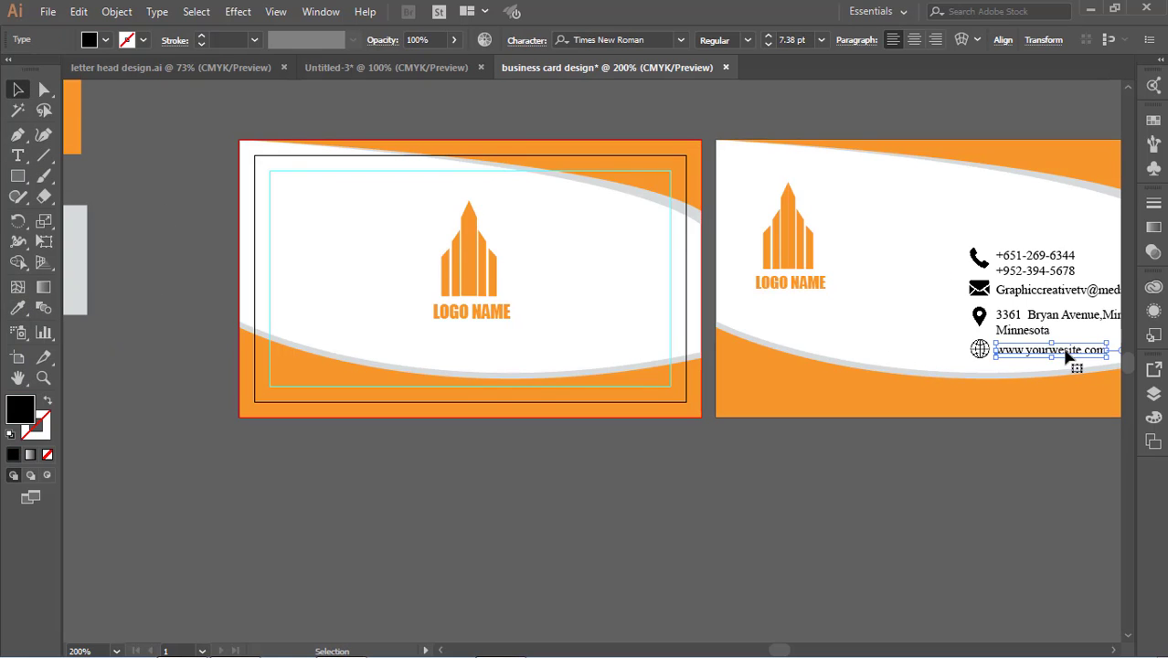
pyautogui.moveTo(1060, 357); pyautogui.dragTo(488, 353)
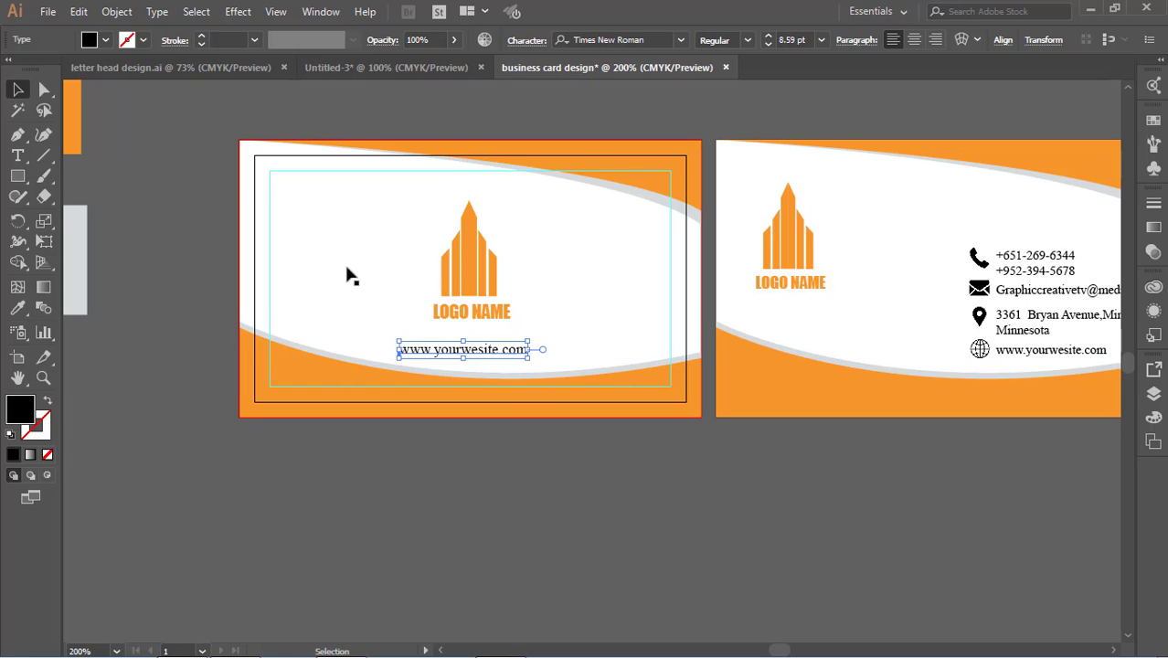
pyautogui.click(547, 243)
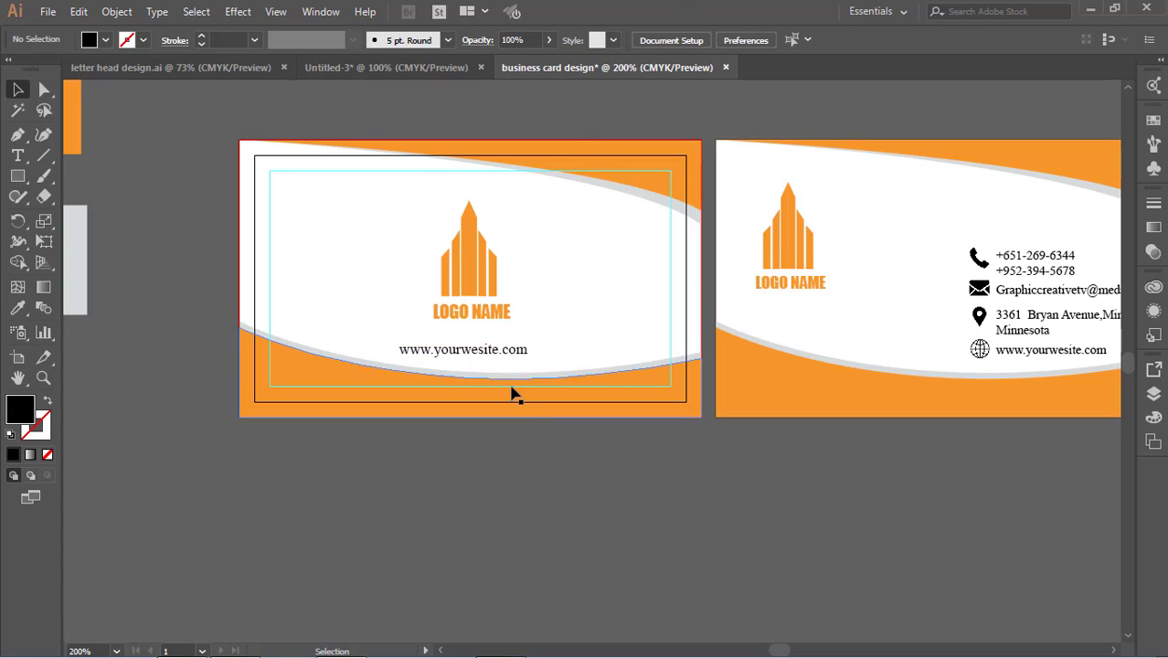
# Shift the website address slightly to the right and raise the logo above it on the original card
pyautogui.moveTo(483, 354); pyautogui.dragTo(491, 358)
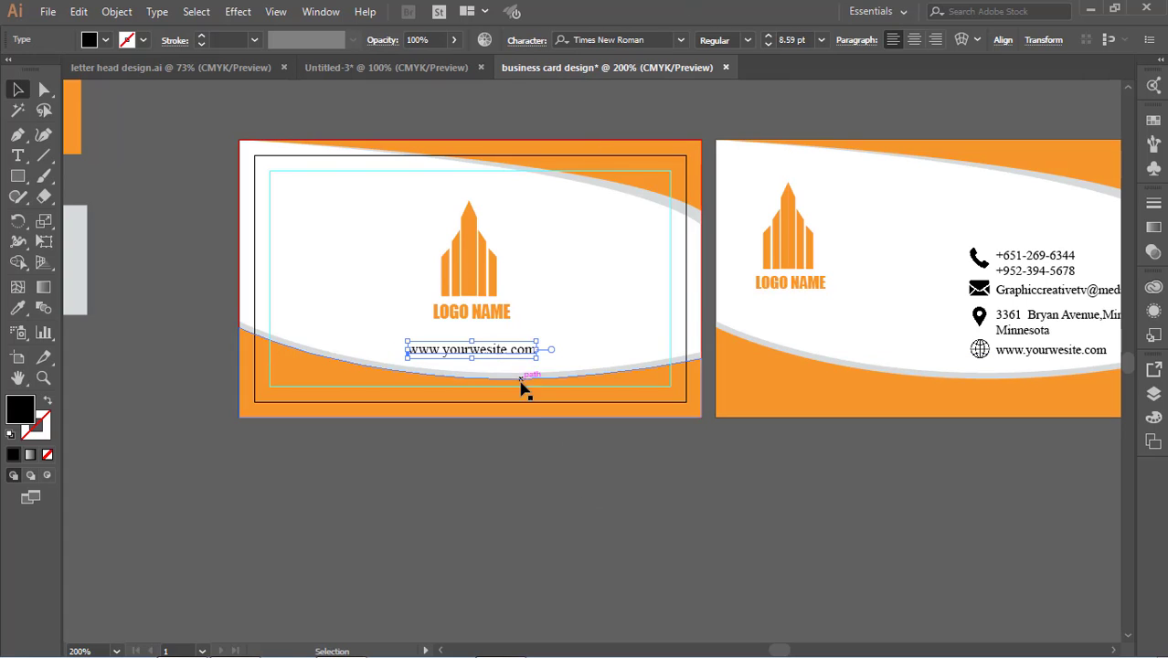
pyautogui.click(553, 503)
pyautogui.moveTo(476, 288); pyautogui.dragTo(473, 281)
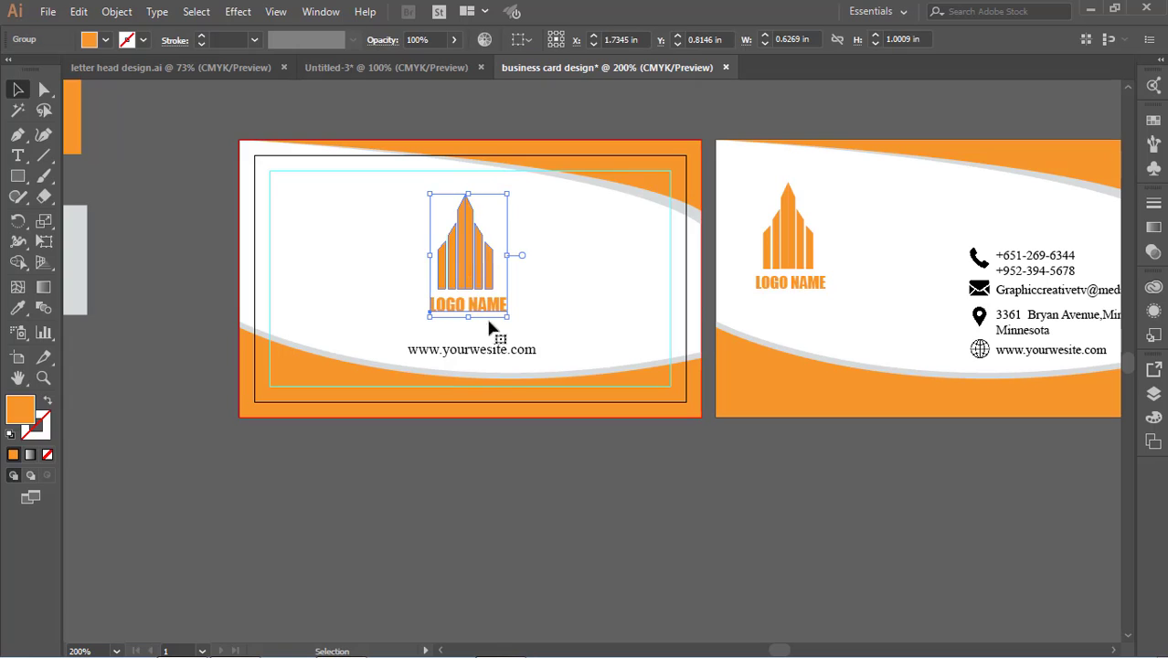
pyautogui.click(501, 361)
pyautogui.click(645, 428)
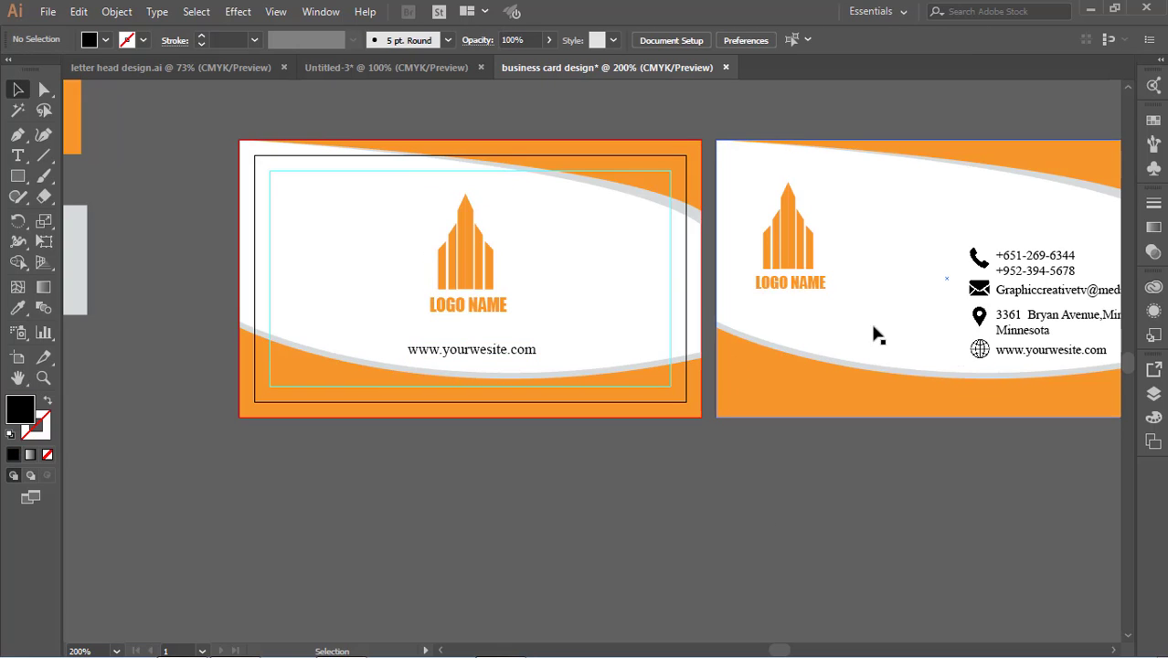
# Select all artwork of the duplicated card and move it about 0.43 in down
pyautogui.moveTo(886, 323); pyautogui.dragTo(693, 339)
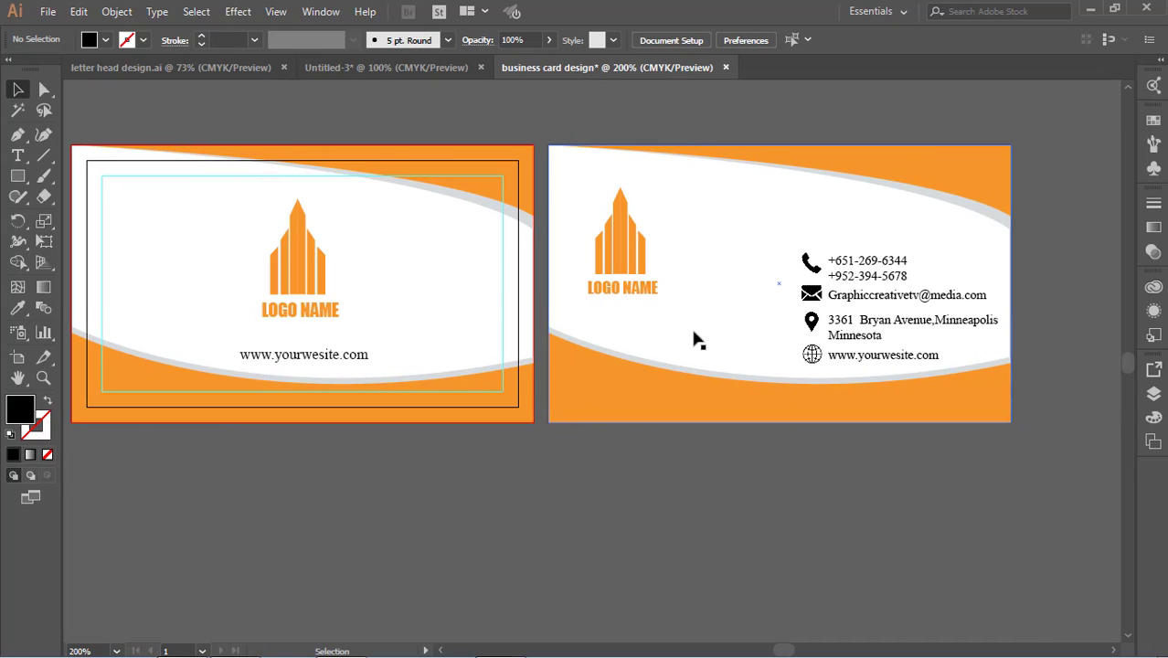
pyautogui.click(645, 343)
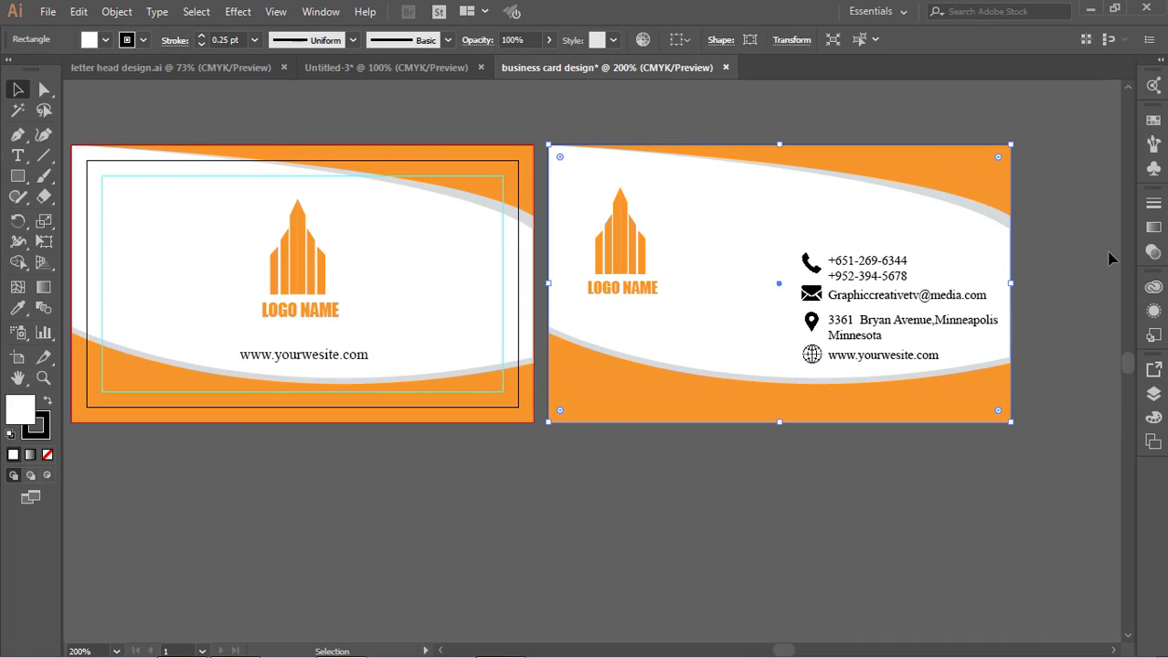
pyautogui.click(1071, 191)
pyautogui.moveTo(827, 521); pyautogui.dragTo(562, 468)
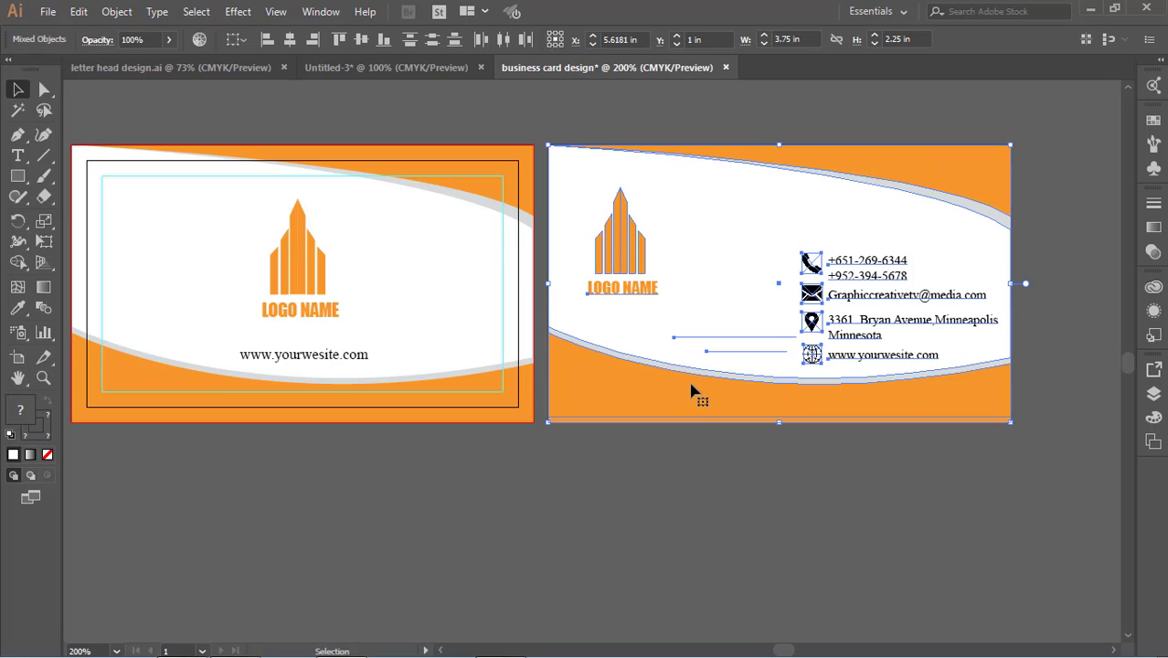
pyautogui.moveTo(692, 392); pyautogui.dragTo(694, 443)
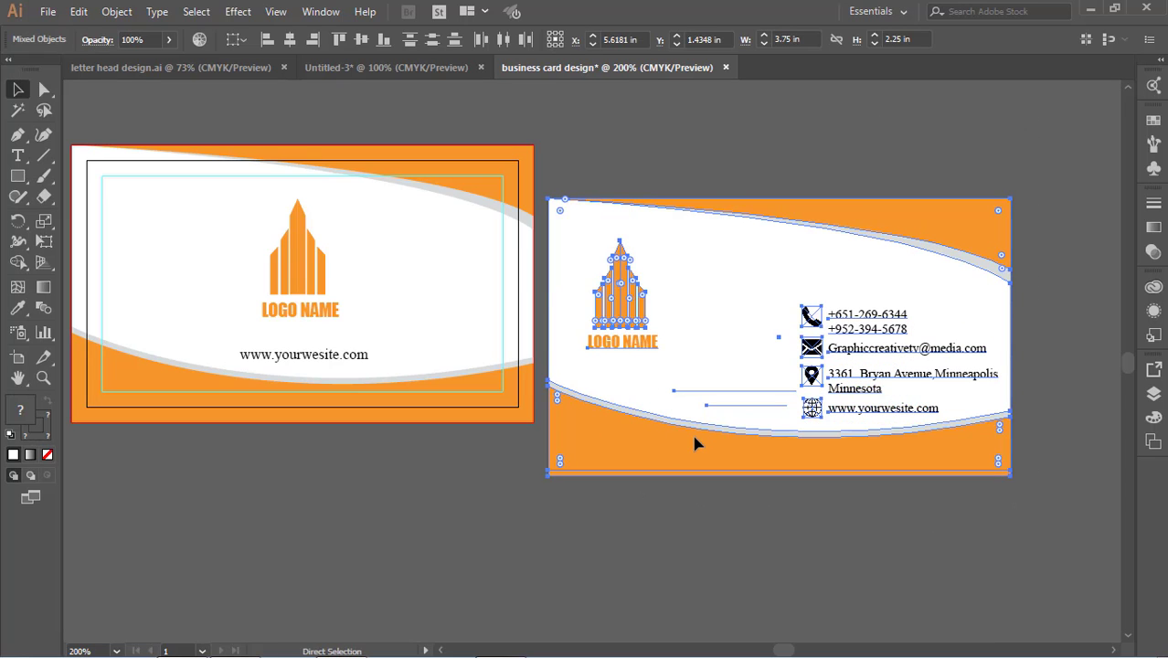
# Undo the duplicated card's move and the last position changes of the logo and website address
pyautogui.hotkey('ctrl', 'z')
pyautogui.hotkey('ctrl', 'z')
pyautogui.hotkey('ctrl', 'z')
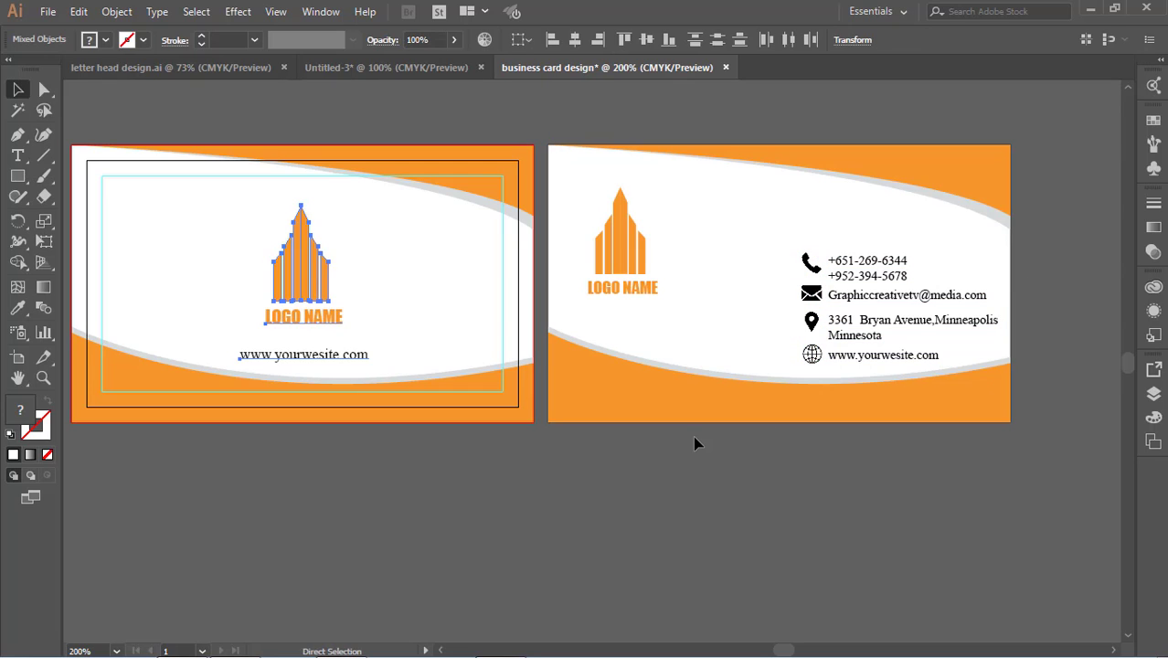
pyautogui.hotkey('ctrl', 'z')
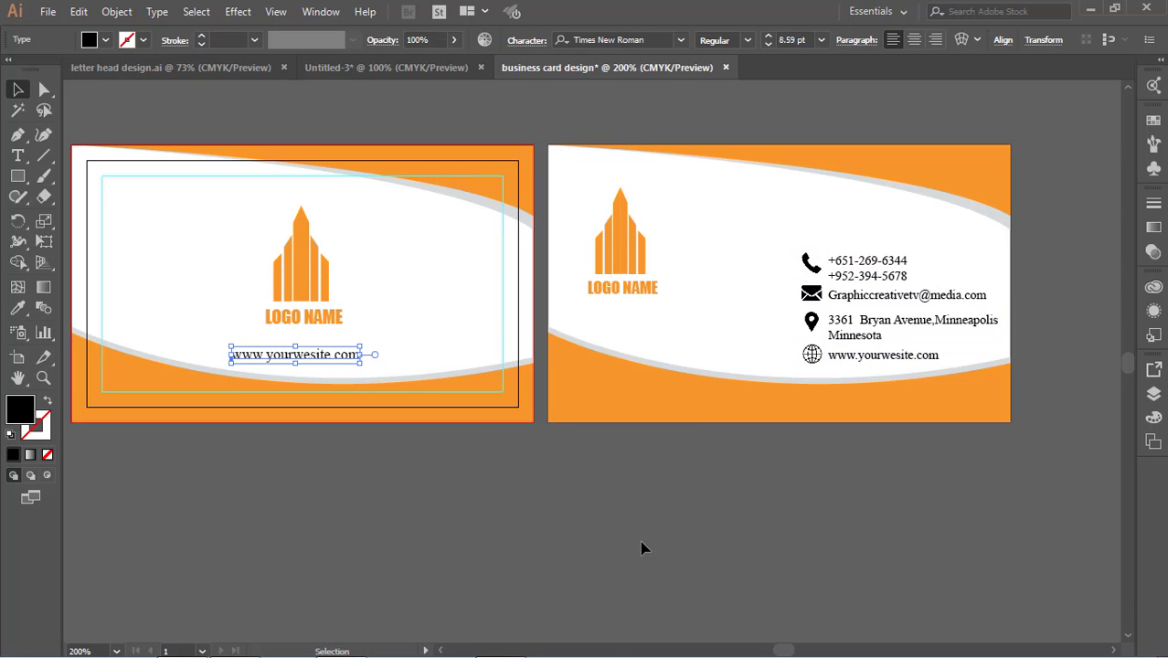
# Centre the website address beneath the logo on the original card, leaving a small gap below LOGO NAME
pyautogui.click(643, 547)
pyautogui.moveTo(340, 356); pyautogui.dragTo(344, 341)
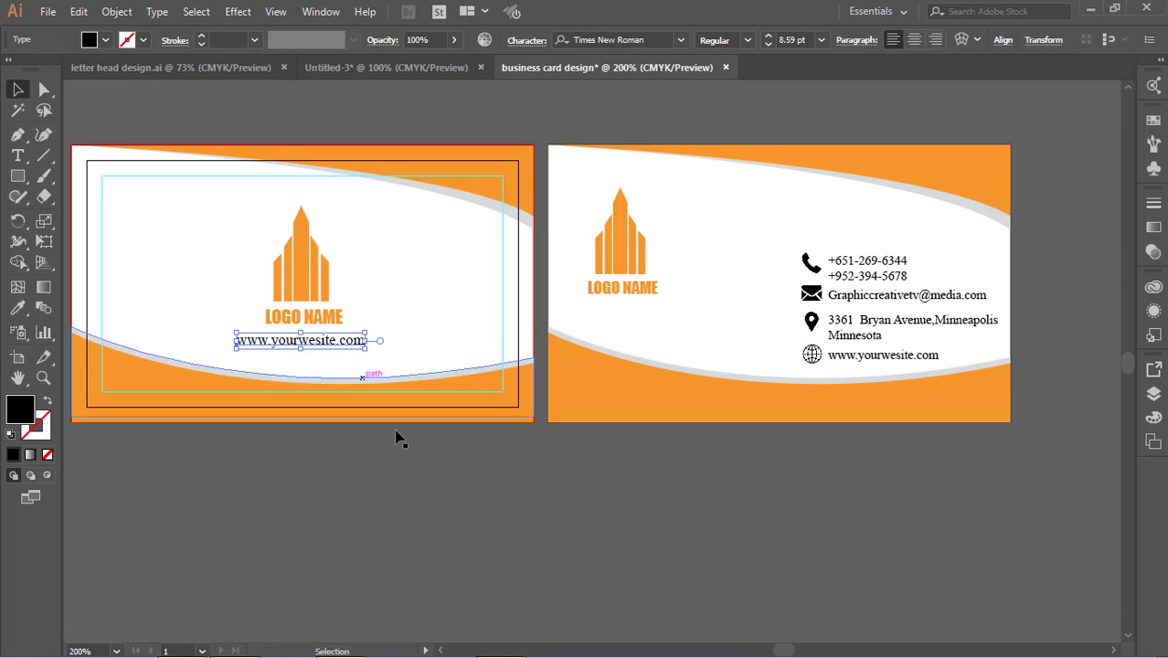
pyautogui.press('Down')
pyautogui.press('Down')
pyautogui.press('Down')
pyautogui.press('Down')
pyautogui.press('Down')
pyautogui.click(464, 485)
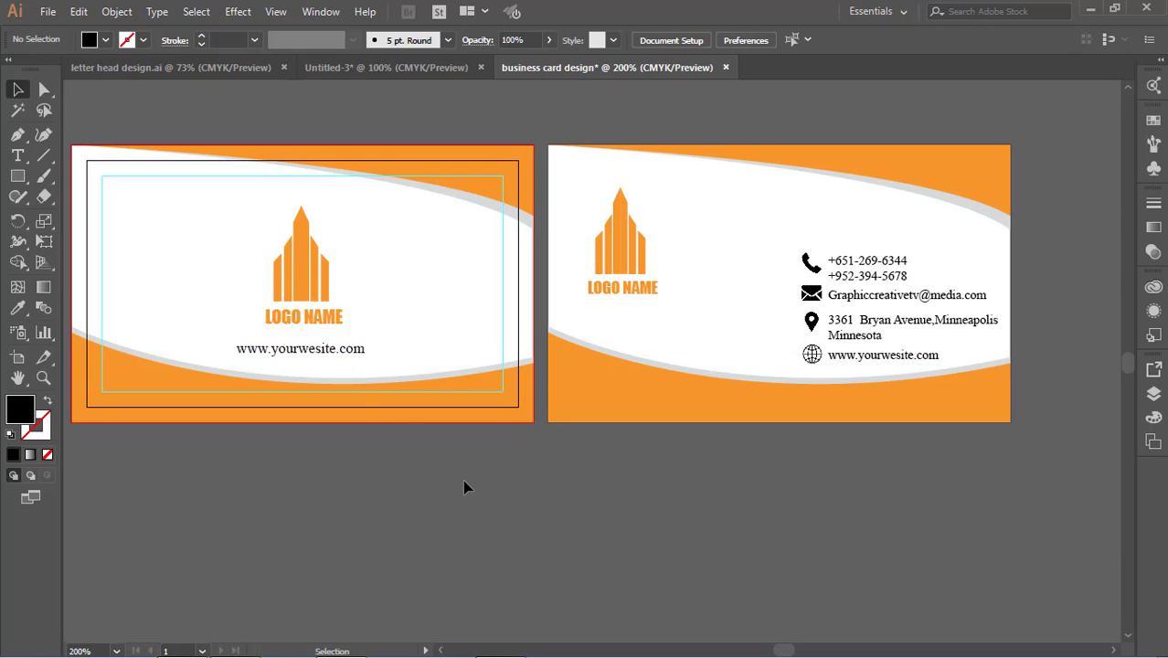
# Undo the website copy, the logo enlargement and the move of the cardholder's name and title off the original card
pyautogui.hotkey('ctrl', 'z')
pyautogui.hotkey('ctrl', 'z')
pyautogui.hotkey('ctrl', 'z')
pyautogui.hotkey('ctrl', 'z')
pyautogui.hotkey('ctrl', 'z')
pyautogui.hotkey('ctrl', 'z')
pyautogui.hotkey('ctrl', 'shift', 'z')
pyautogui.hotkey('ctrl', 'shift', 'z')
pyautogui.hotkey('ctrl', 'shift', 'z')
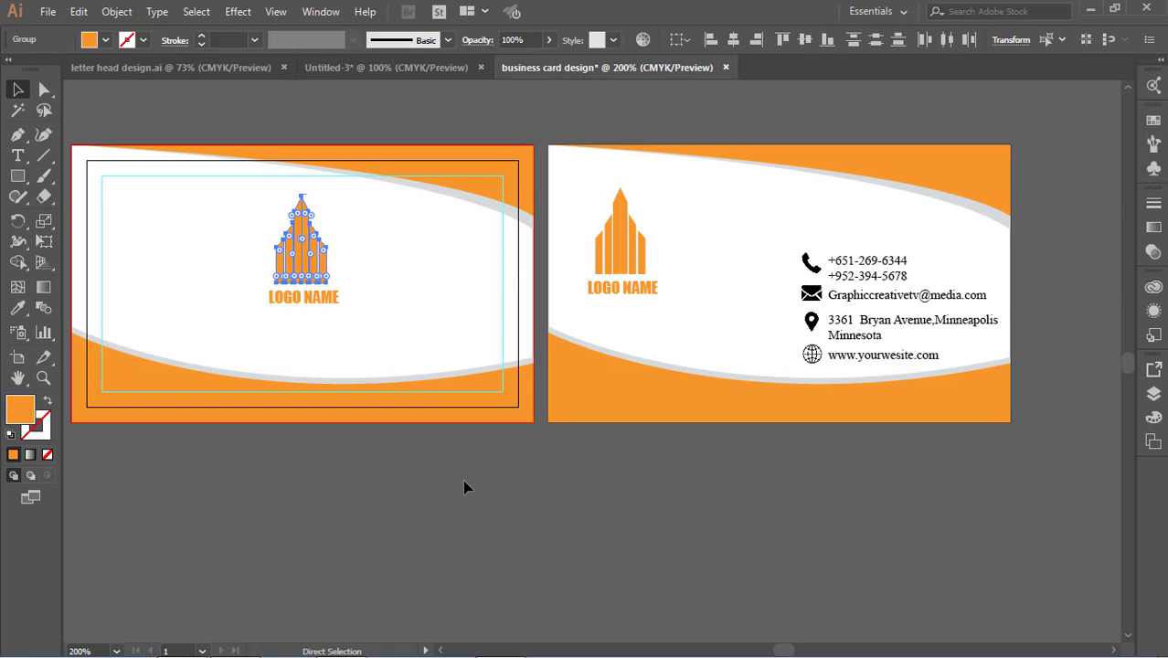
pyautogui.click(437, 437)
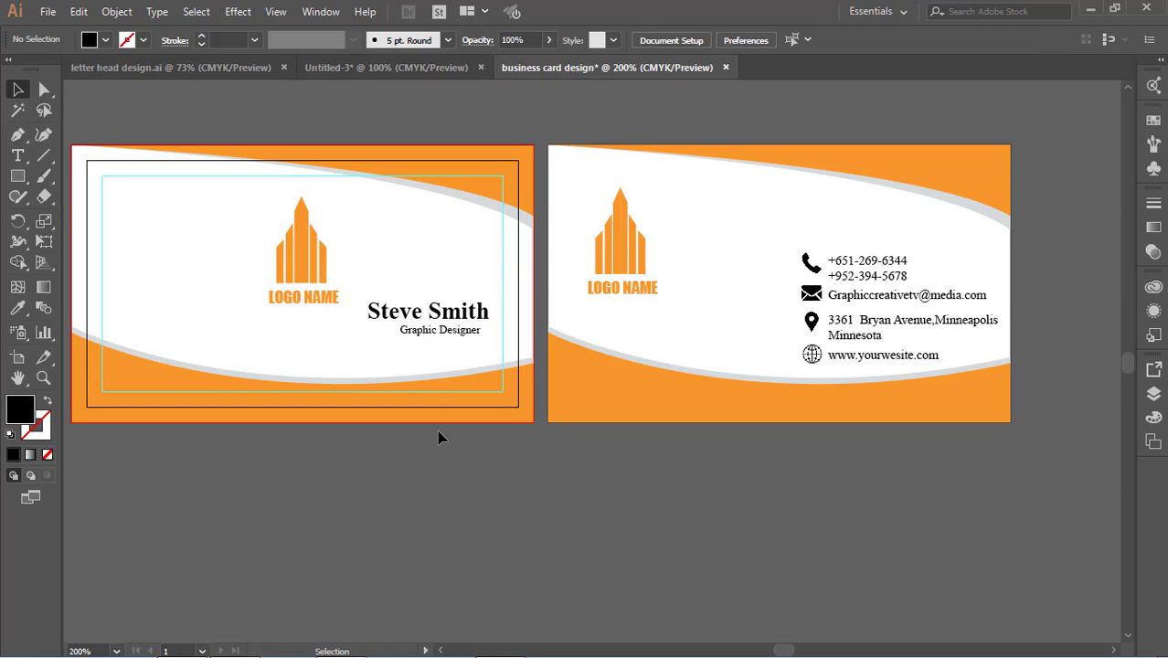
# Move the cardholder's name and the Graphic Designer title off the original card to the empty area below the duplicated card
pyautogui.click(452, 315)
pyautogui.moveTo(457, 336); pyautogui.dragTo(779, 547)
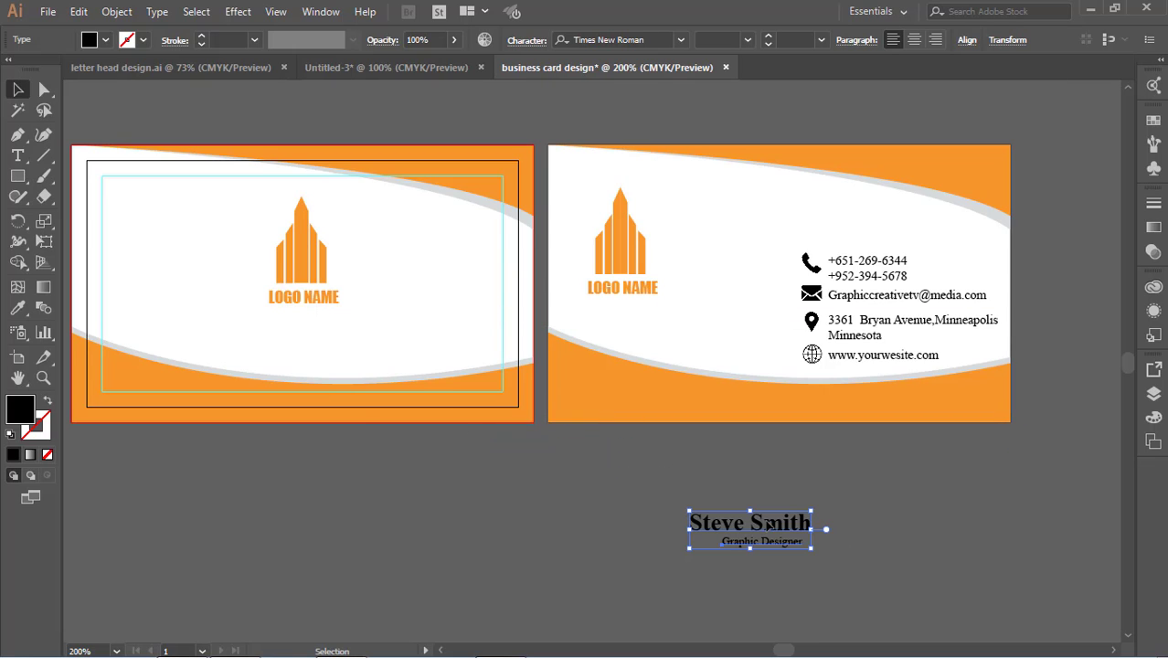
pyautogui.click(467, 517)
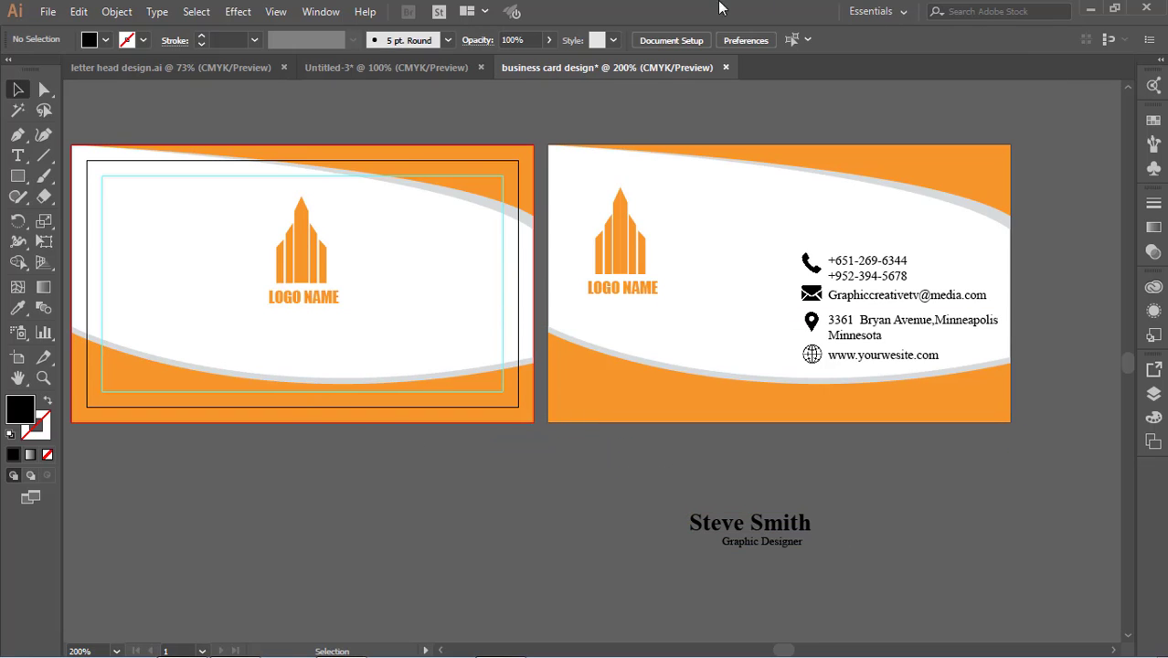
# Nudge the original card's logo slightly left and copy the website address from the duplicated card to below it
pyautogui.moveTo(300, 252); pyautogui.dragTo(295, 241)
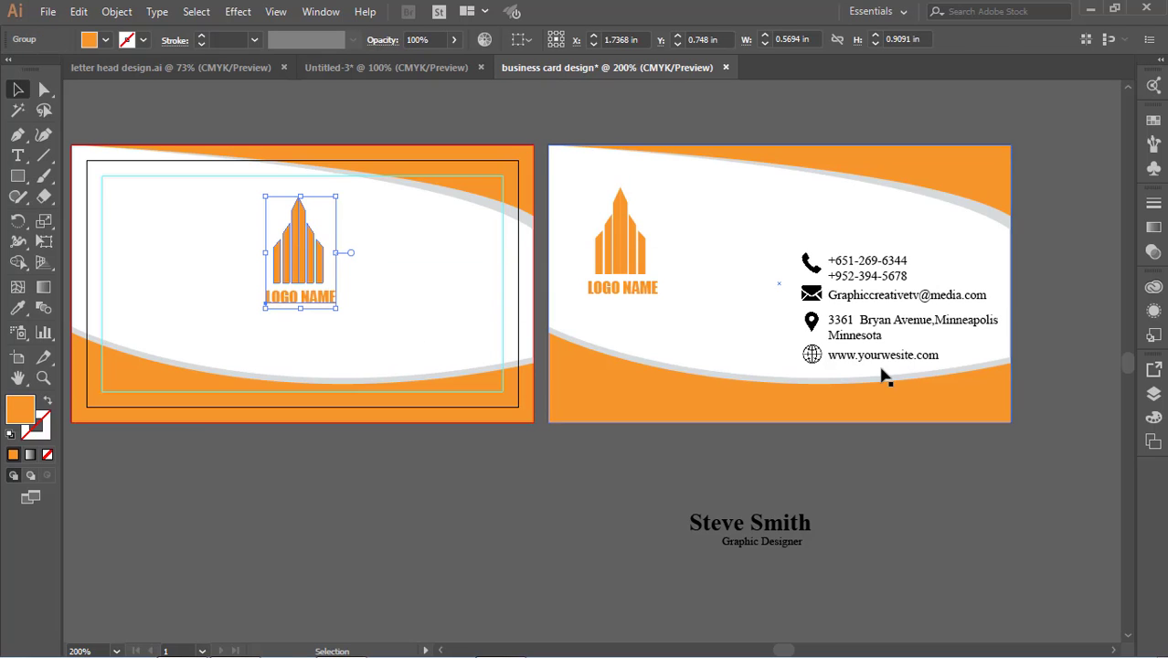
pyautogui.moveTo(860, 356); pyautogui.dragTo(269, 357)
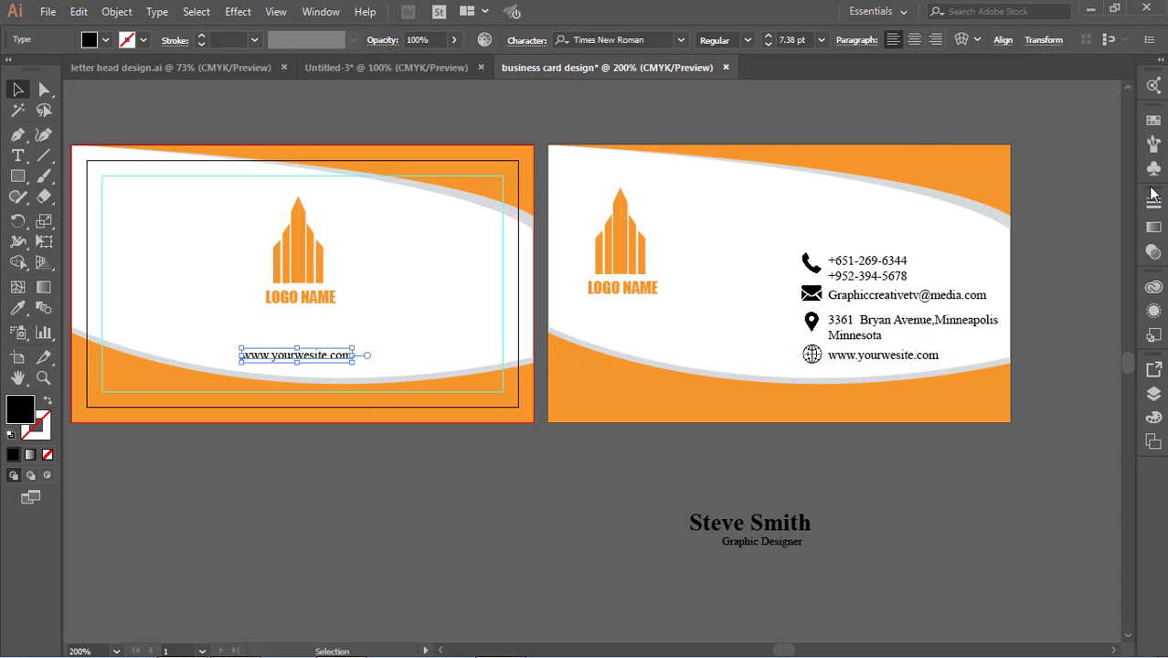
# Set the font size of the original card's website address to 10 pt
pyautogui.click(788, 39)
pyautogui.press('Up')
pyautogui.press('Up')
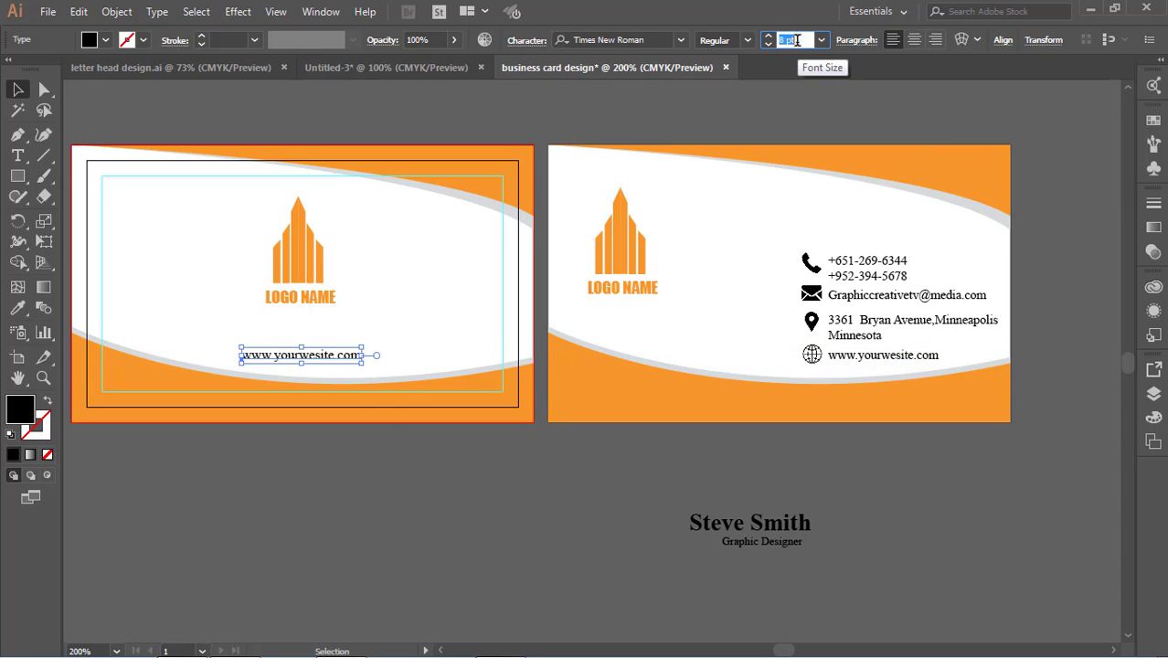
pyautogui.press('Up')
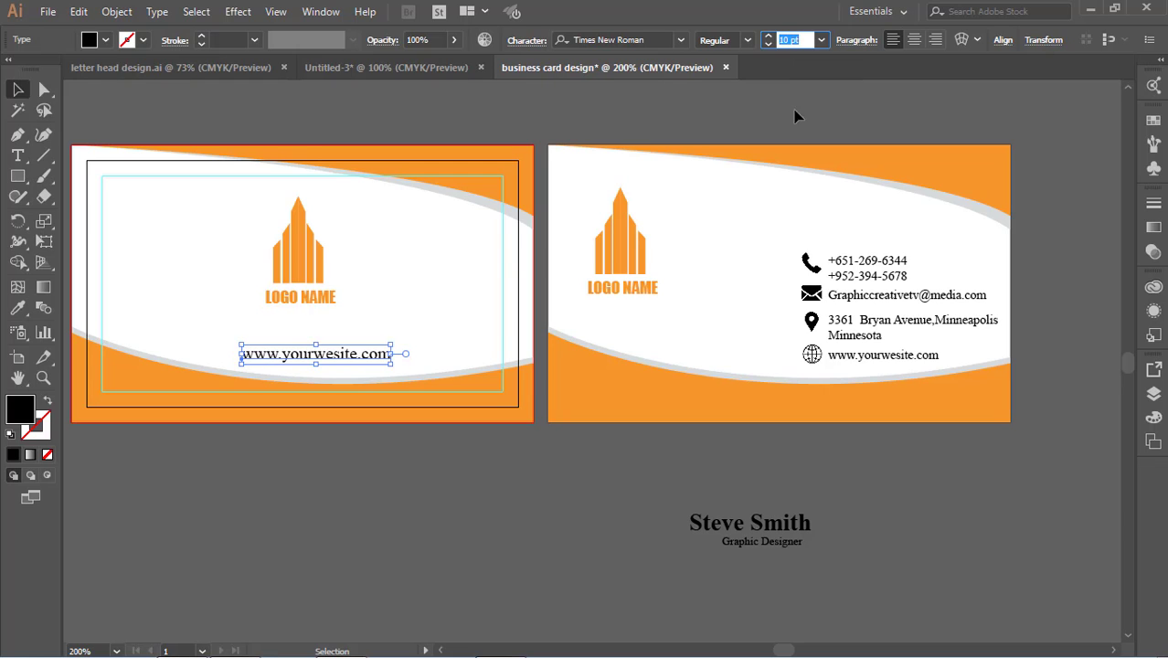
pyautogui.click(19, 93)
pyautogui.click(316, 327)
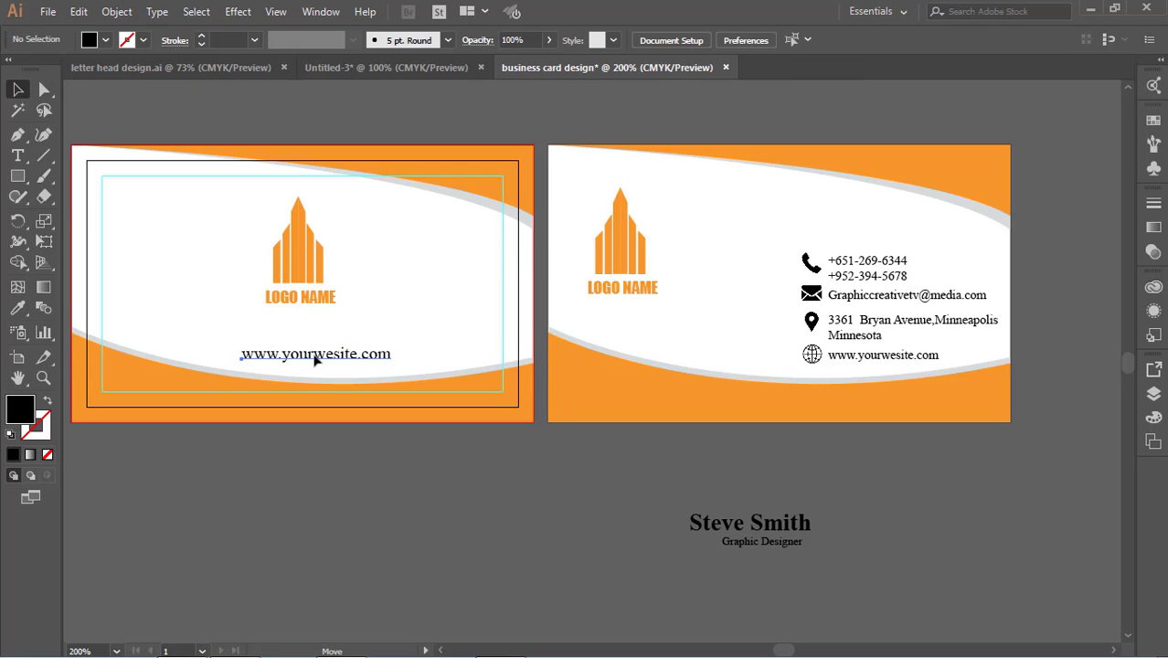
# Shift the original card's website address slightly left and down so it sits roughly centred beneath the logo
pyautogui.moveTo(315, 360); pyautogui.dragTo(311, 368)
pyautogui.click(488, 469)
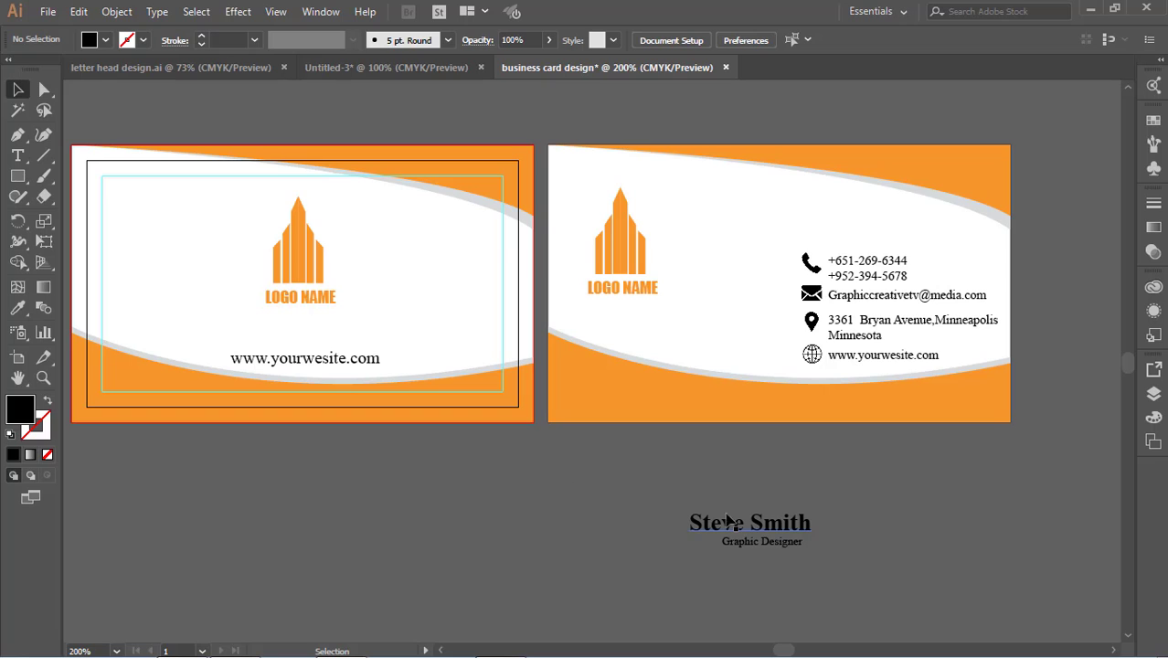
# Move the cardholder's name and the Graphic Designer title together onto the duplicated card, just below its logo
pyautogui.click(806, 530)
pyautogui.rightClick(777, 528)
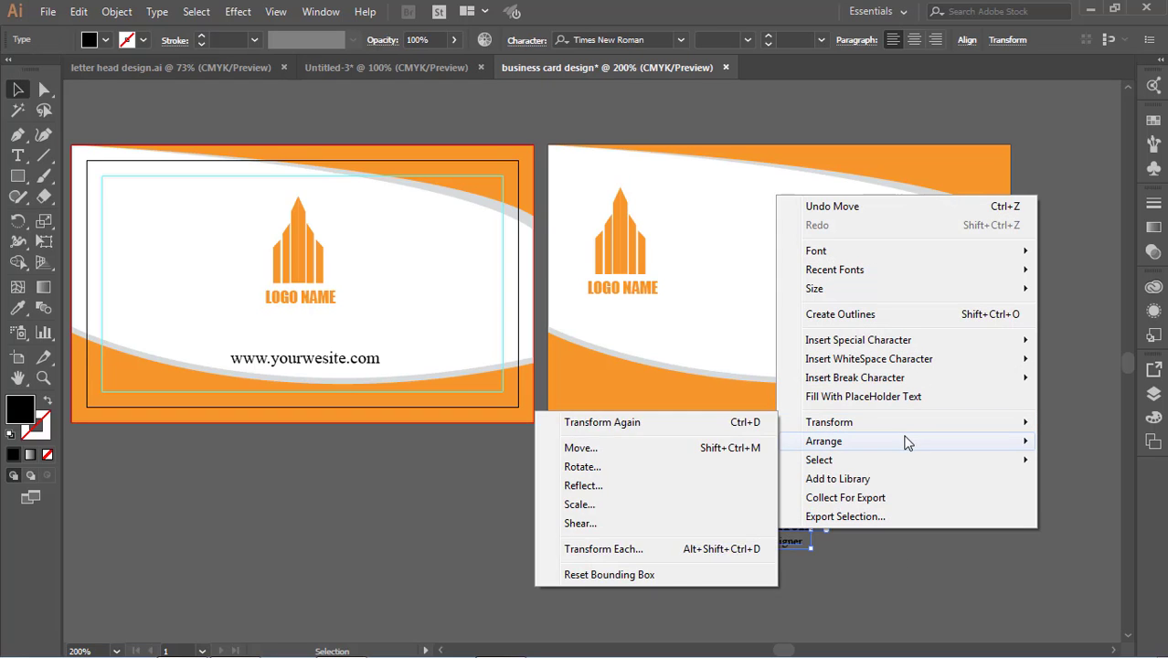
pyautogui.moveTo(827, 440)
pyautogui.click(745, 441)
pyautogui.moveTo(795, 524); pyautogui.dragTo(722, 327)
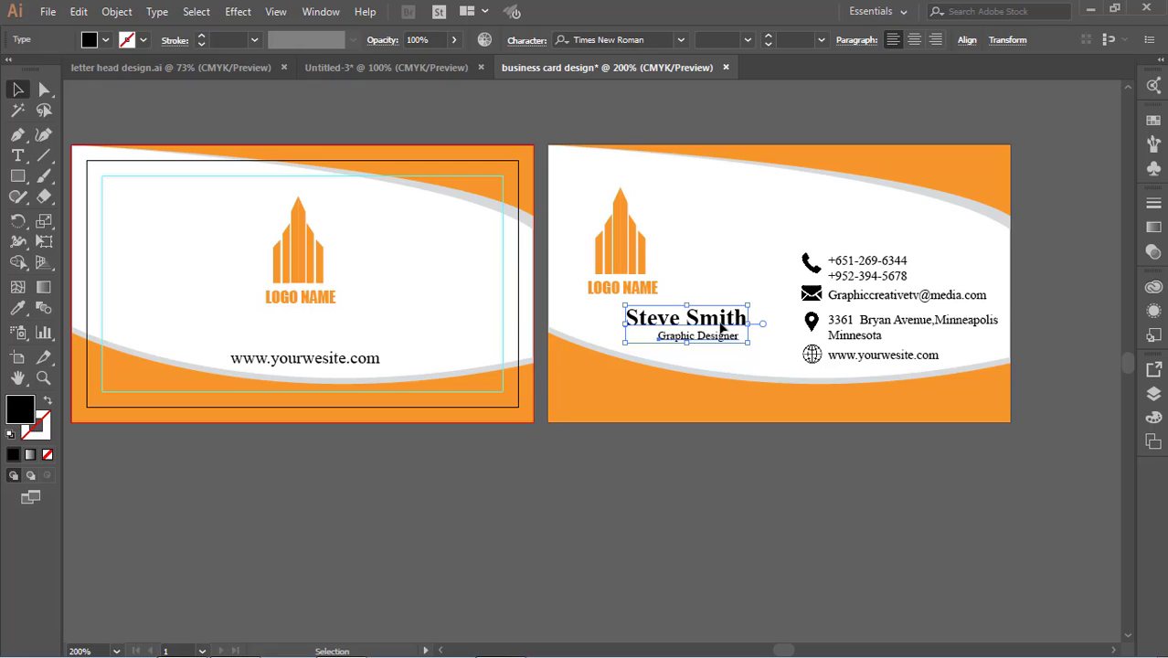
# Scale the duplicated card's logo down to about 0.41 by 0.65 in and shift it toward the card's upper-left corner
pyautogui.click(631, 250)
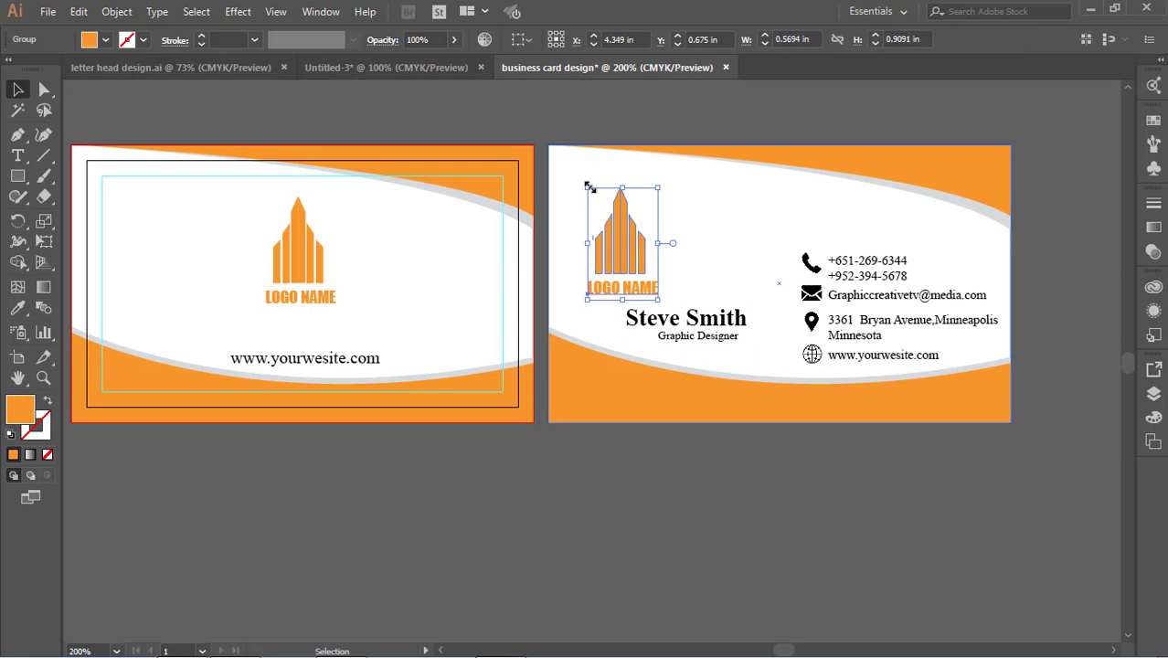
pyautogui.moveTo(588, 188); pyautogui.dragTo(598, 203)
pyautogui.moveTo(628, 250)
pyautogui.mouseDown()
pyautogui.moveTo(579, 180)
pyautogui.moveTo(615, 246)
pyautogui.mouseUp()
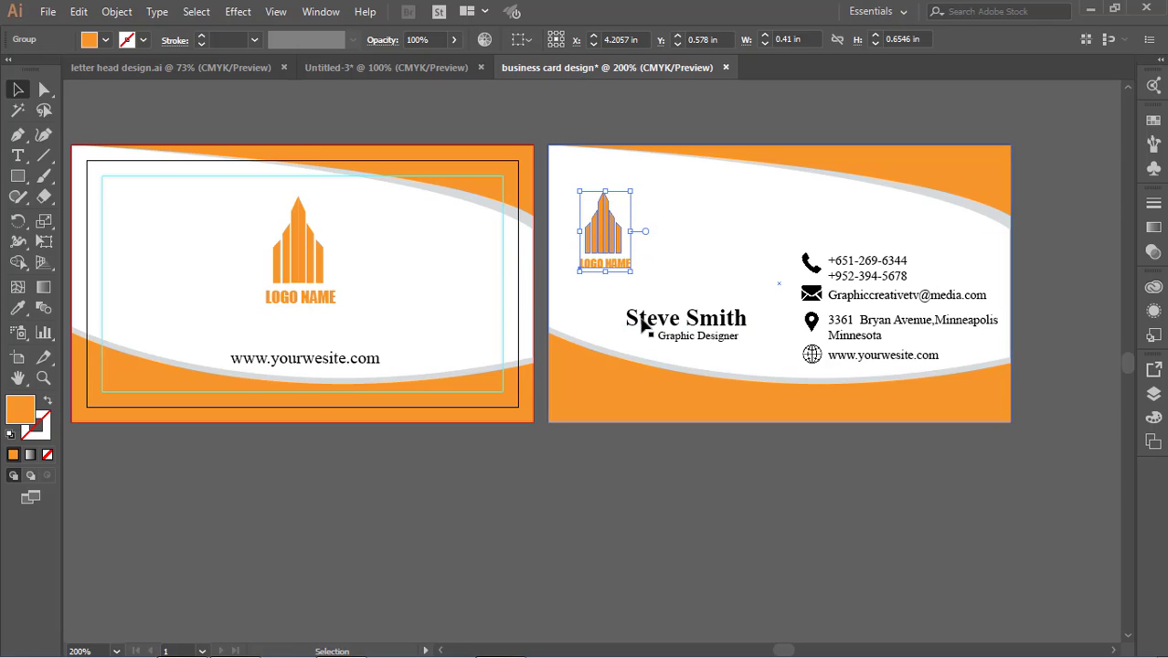
# Set the font size of the cardholder's name on the duplicated card to 11 pt
pyautogui.click(696, 329)
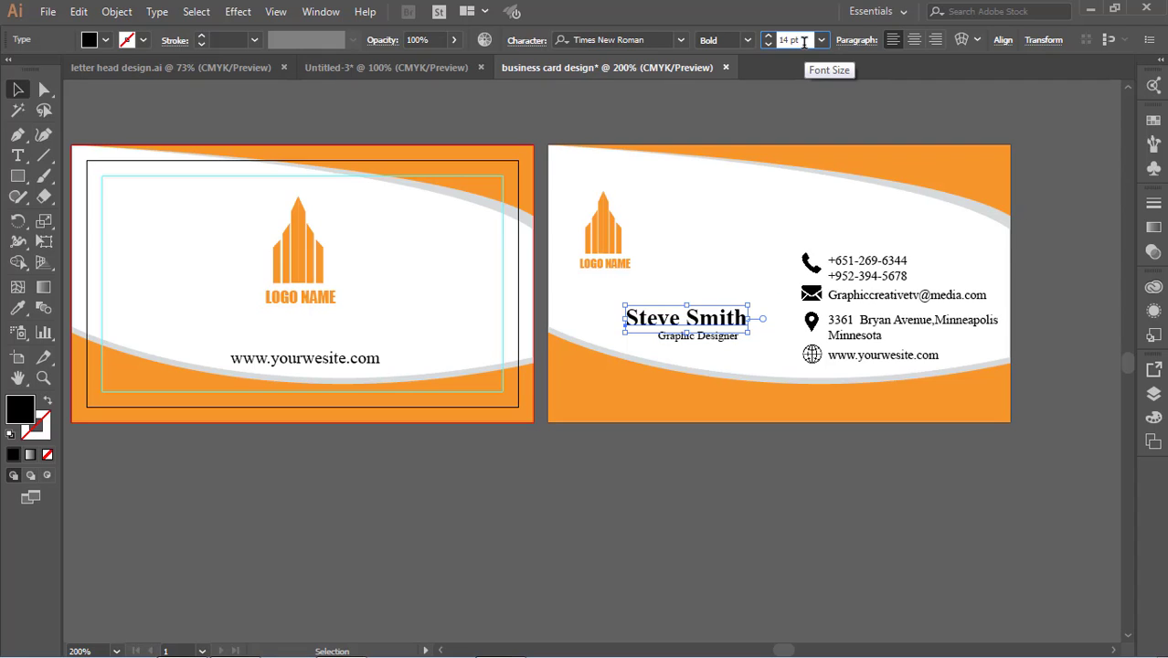
pyautogui.click(804, 42)
pyautogui.press('Down')
pyautogui.press('Down')
pyautogui.press('Down')
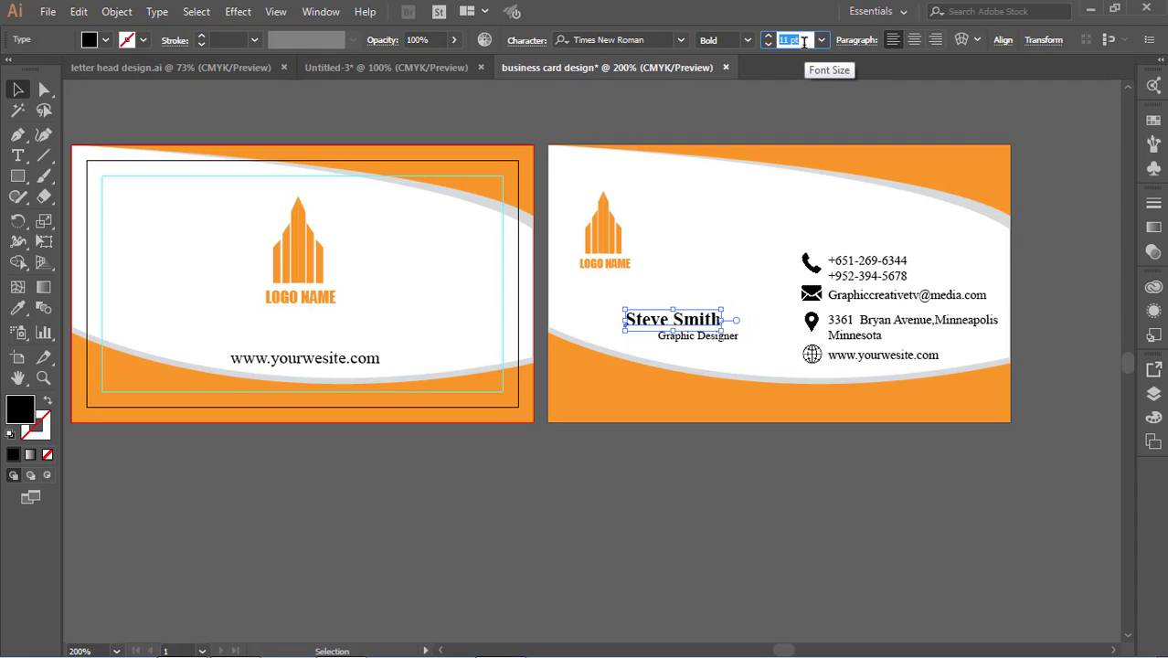
pyautogui.click(756, 508)
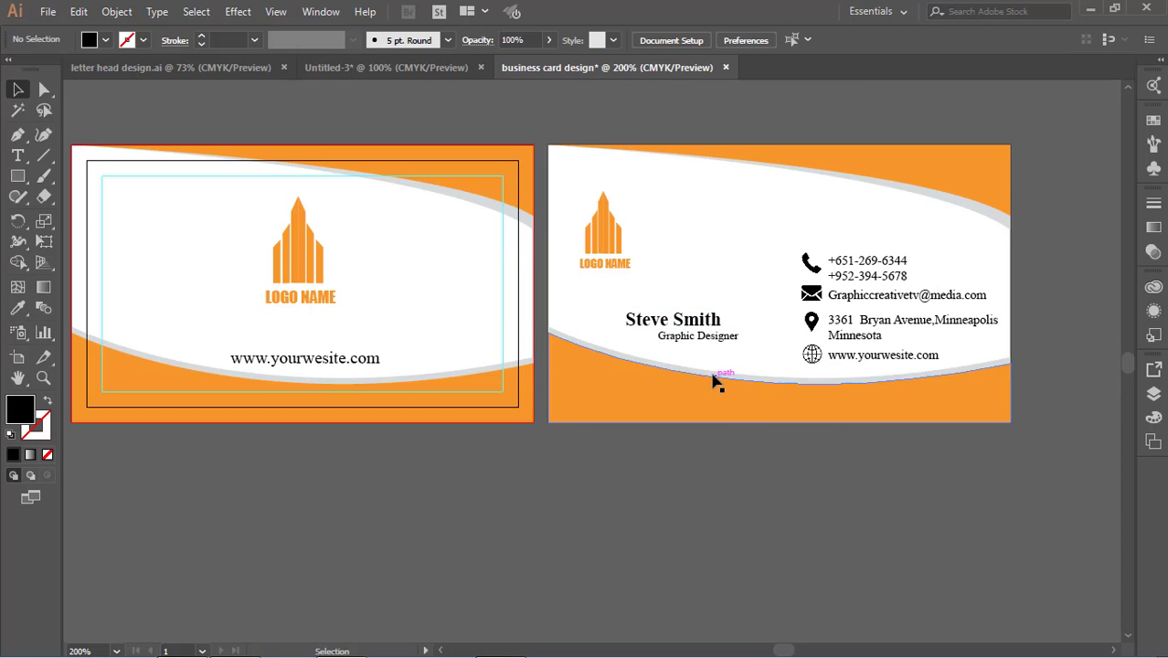
# Move the cardholder's name up closer to the logo and place the Graphic Designer title directly beneath it
pyautogui.moveTo(695, 329); pyautogui.dragTo(674, 300)
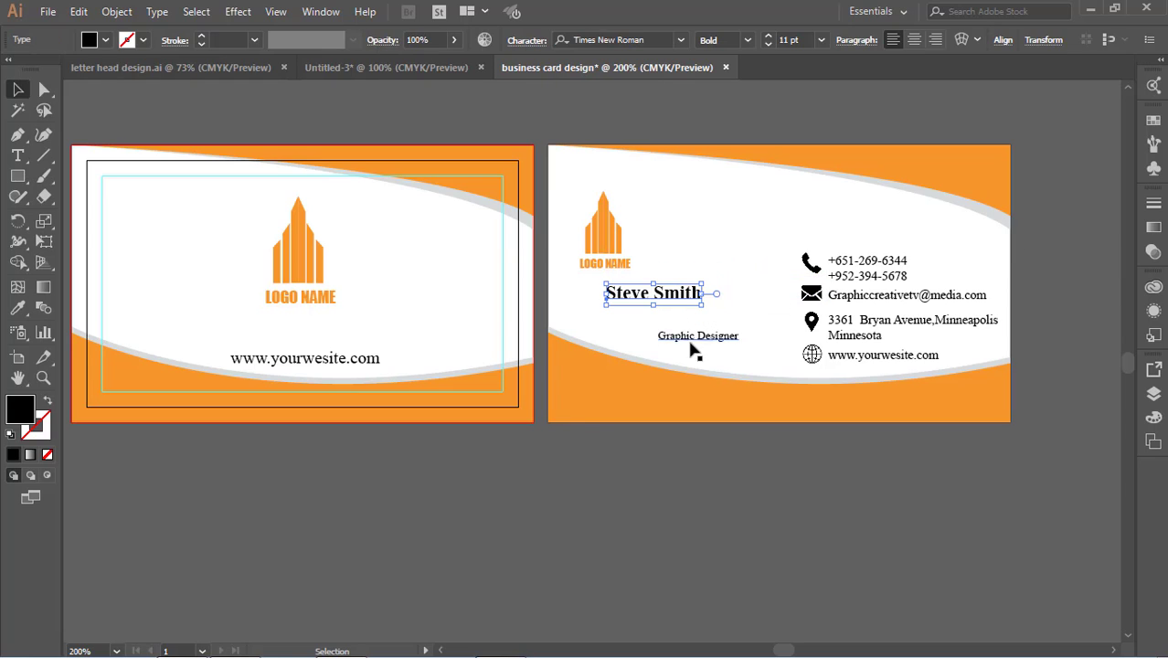
pyautogui.click(742, 402)
pyautogui.moveTo(705, 339); pyautogui.dragTo(654, 312)
pyautogui.click(802, 543)
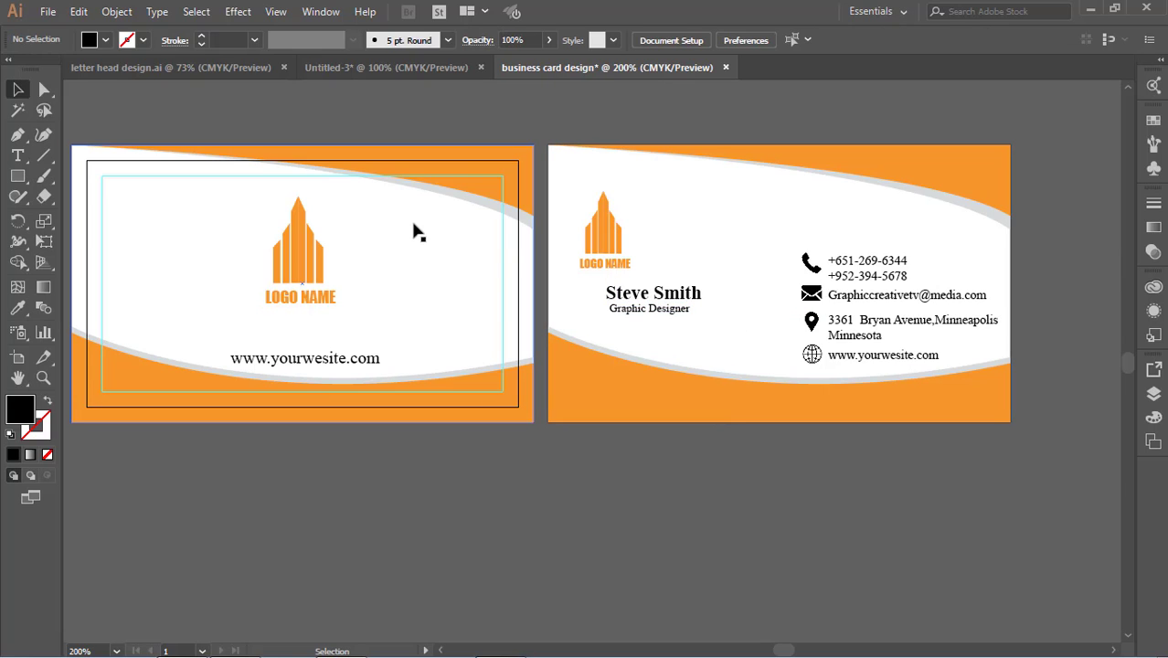
# Move the duplicated card's logo right so it sits above the cardholder's name, and nudge it slightly down
pyautogui.moveTo(606, 254); pyautogui.dragTo(645, 245)
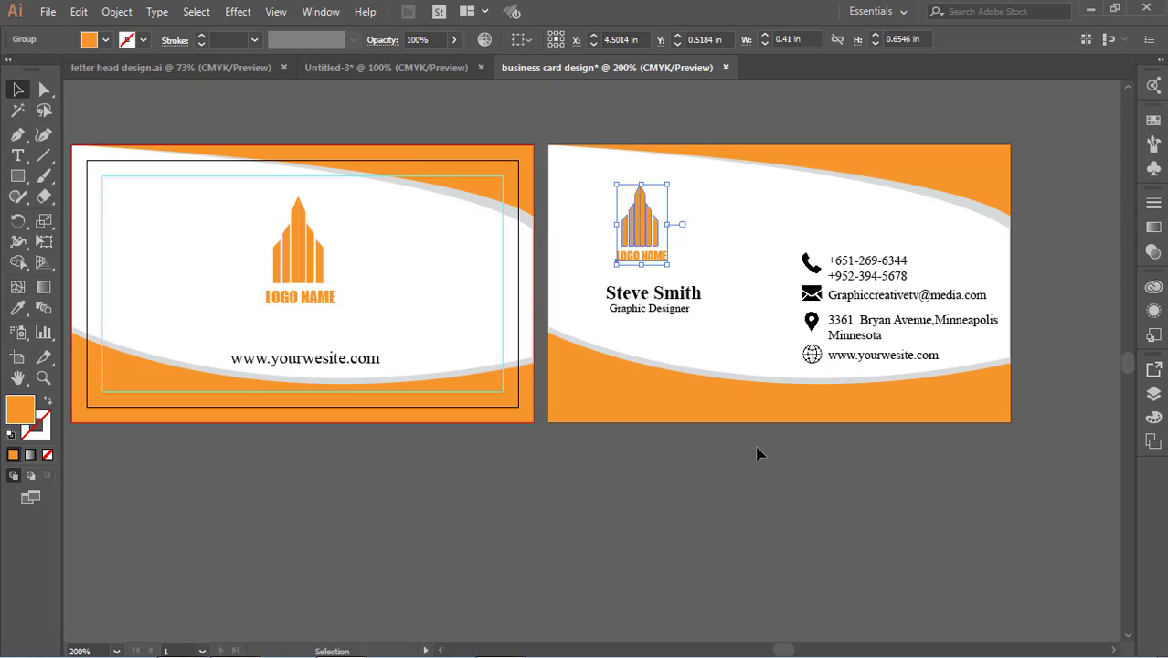
pyautogui.press('Down')
pyautogui.press('Down')
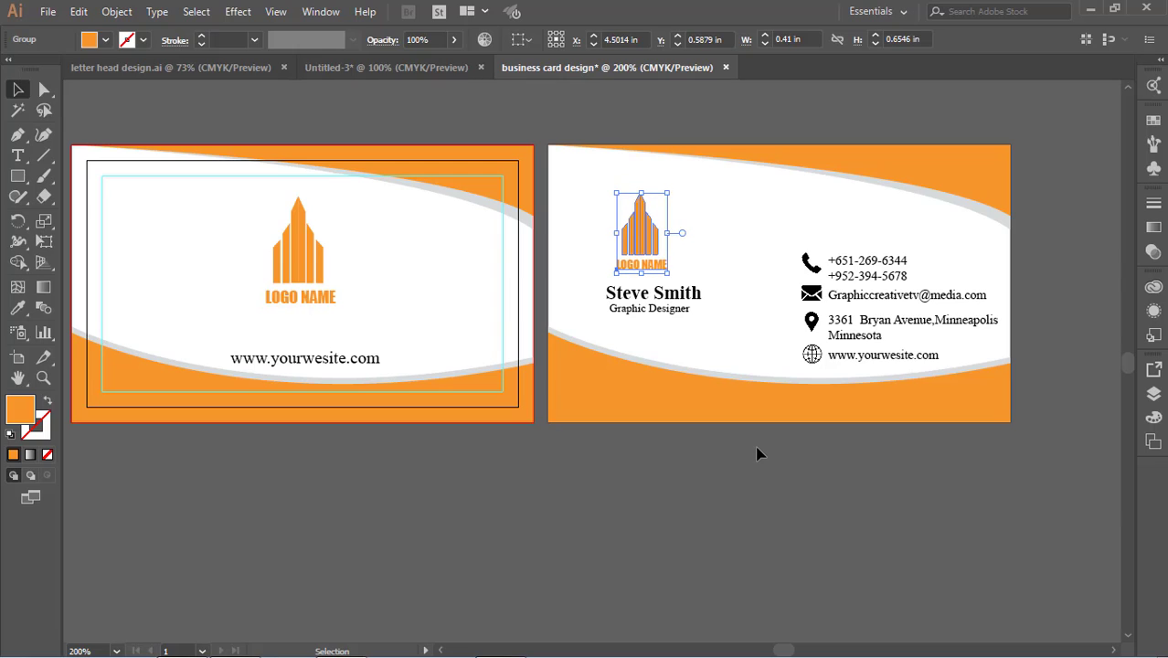
pyautogui.click(697, 574)
# Nudge the cardholder's name and title down together to widen the gap below the duplicated card's logo
pyautogui.click(679, 306)
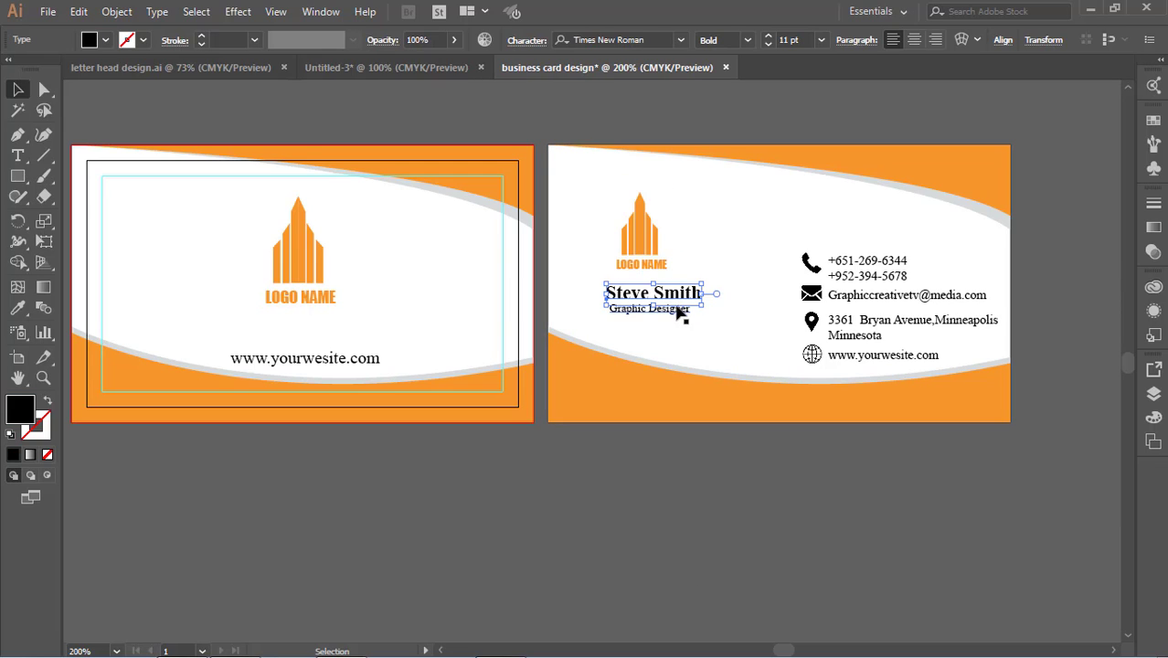
pyautogui.click(679, 312)
pyautogui.press('ctrl')
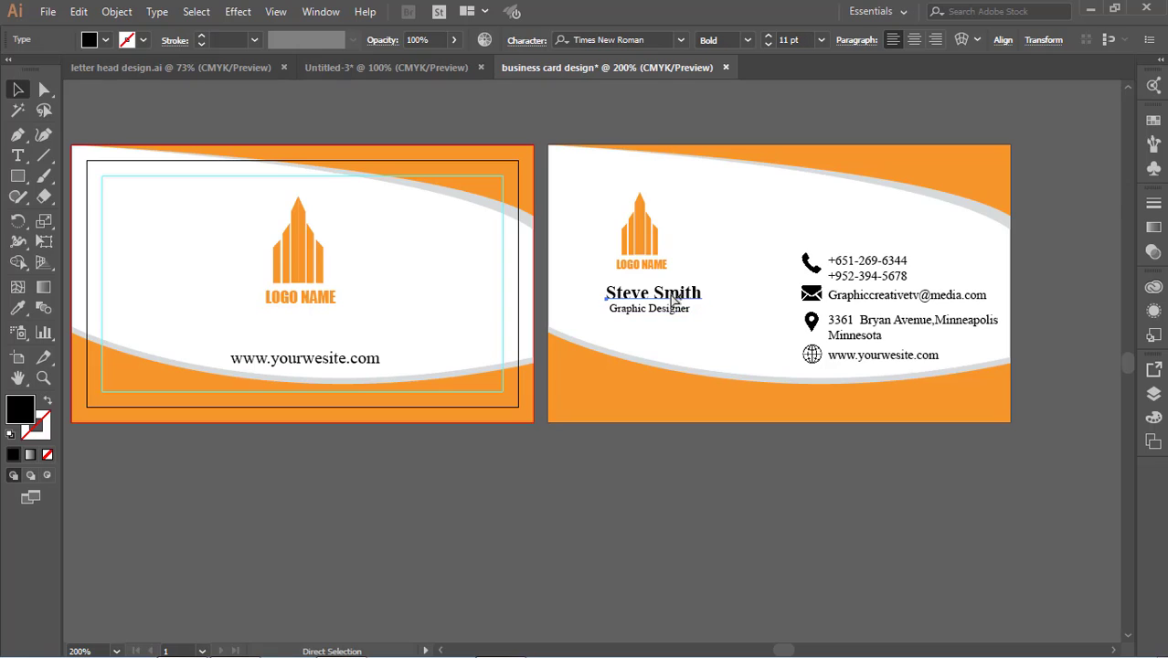
pyautogui.keyDown('shift'); pyautogui.click(672, 309); pyautogui.keyUp('shift')
pyautogui.press('Down')
pyautogui.press('Down')
pyautogui.press('Down')
pyautogui.press('Down')
pyautogui.press('Down')
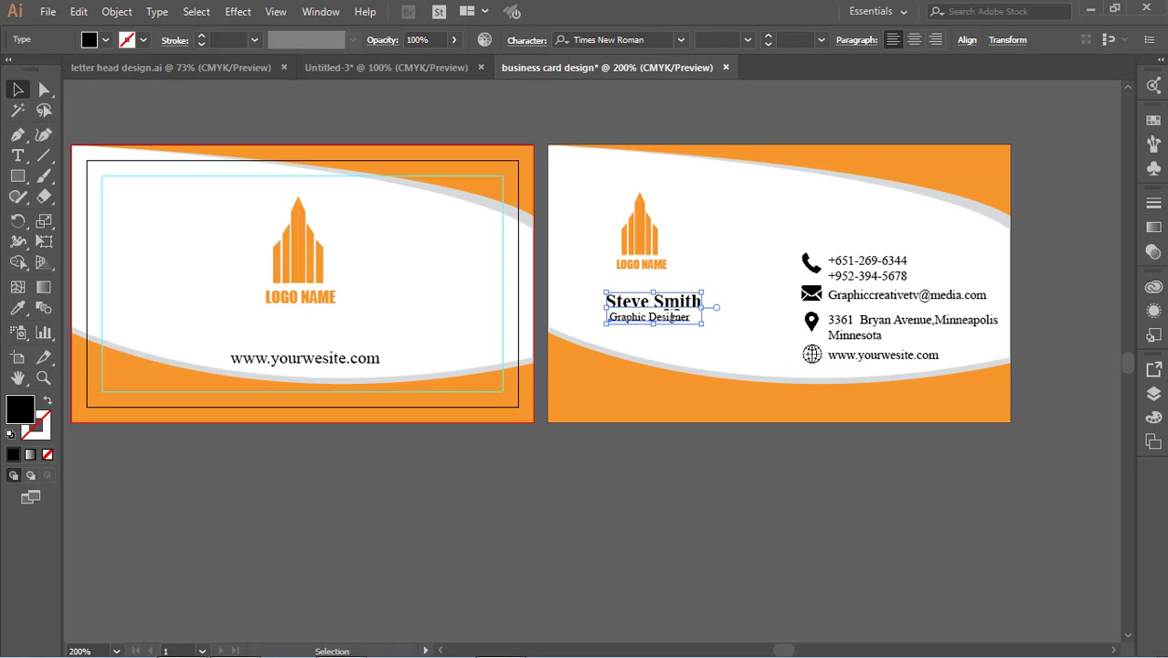
pyautogui.press('Down')
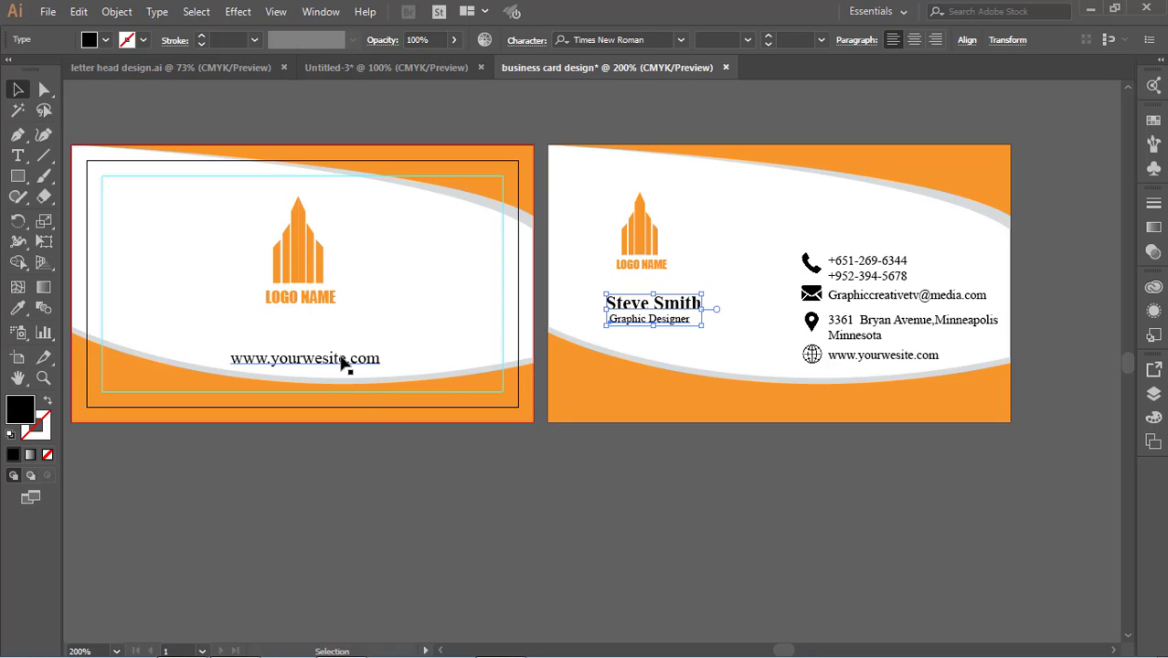
# Set the original card's website address to 8 pt and shift it slightly right to recentre it beneath the logo
pyautogui.click(341, 357)
pyautogui.click(805, 38)
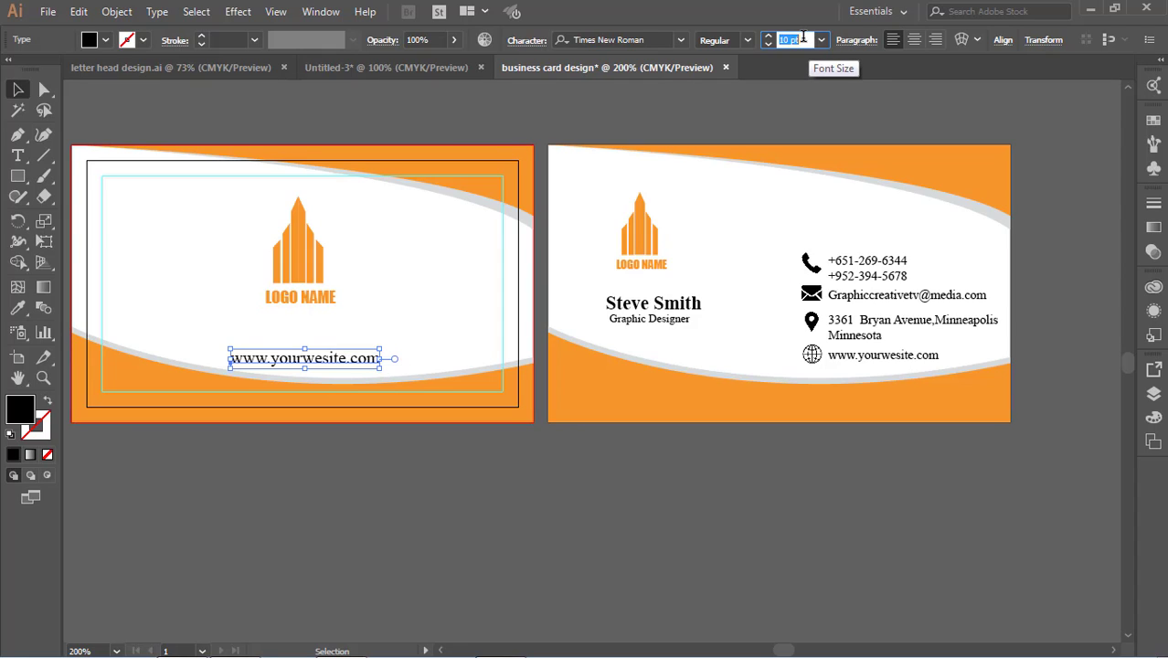
pyautogui.press('Down')
pyautogui.press('Down')
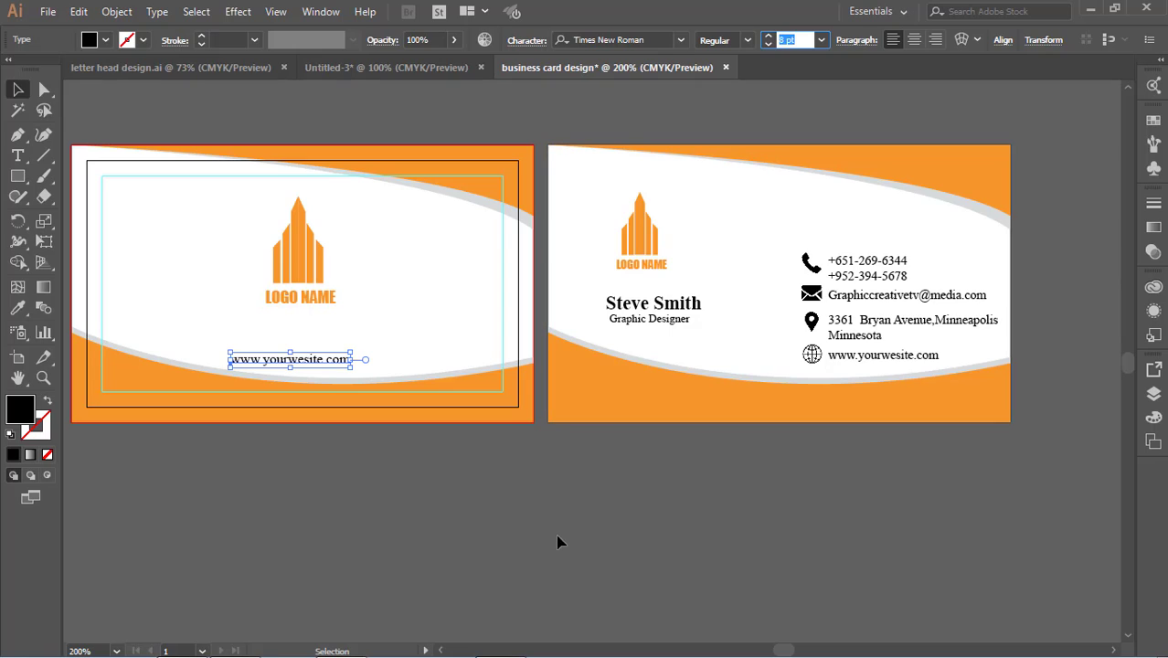
pyautogui.click(590, 542)
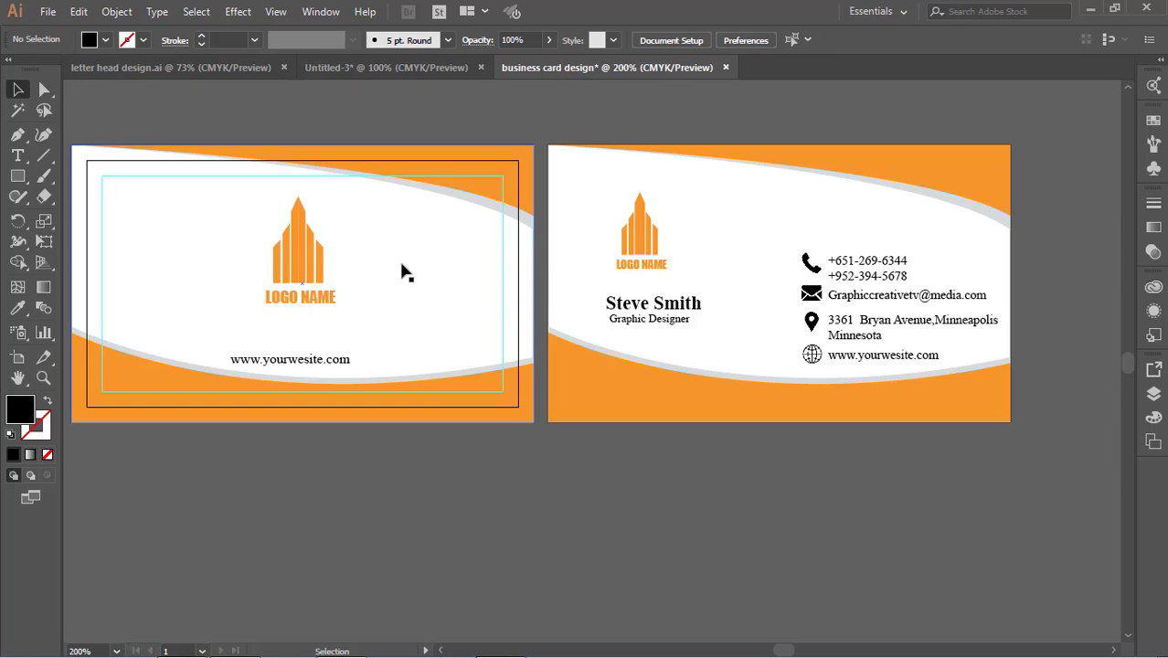
pyautogui.moveTo(318, 356); pyautogui.dragTo(323, 357)
pyautogui.click(388, 540)
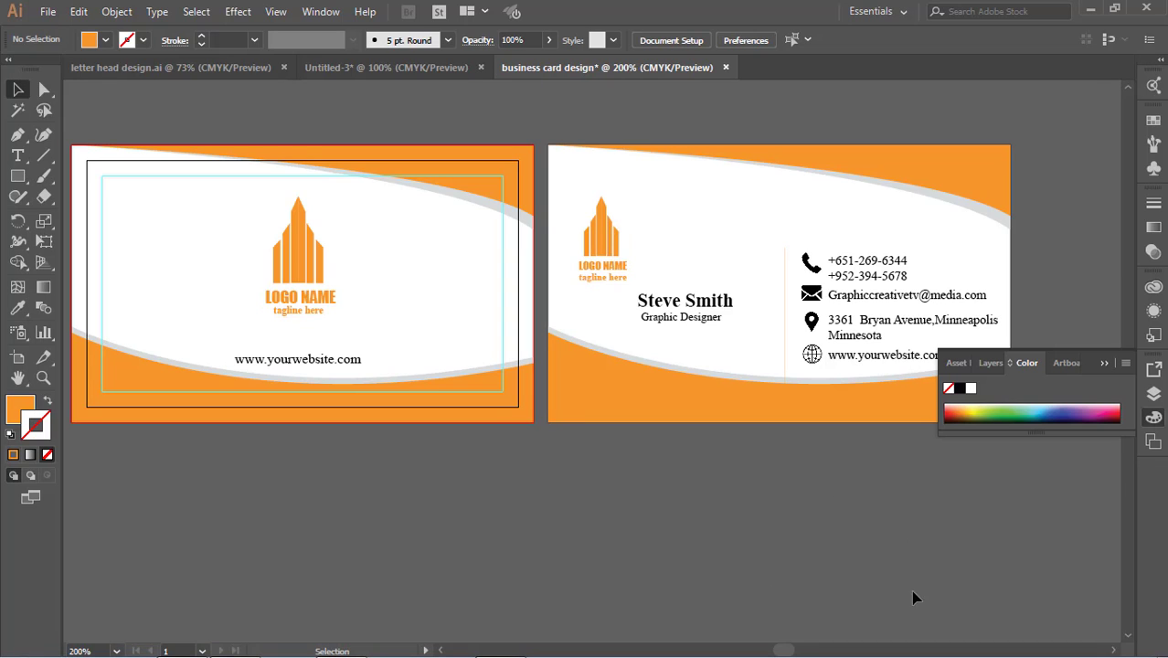
# Switch to full screen mode and centre both finished card sides in the view for review
pyautogui.moveTo(458, 451); pyautogui.dragTo(491, 478)
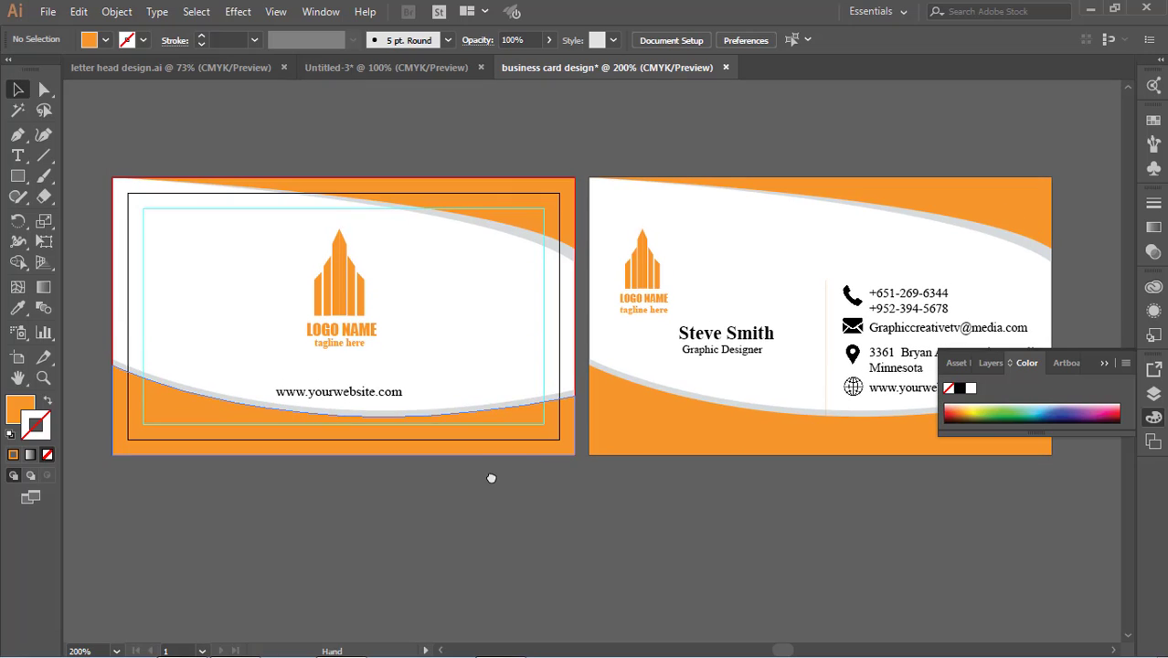
pyautogui.click(37, 496)
pyautogui.click(162, 534)
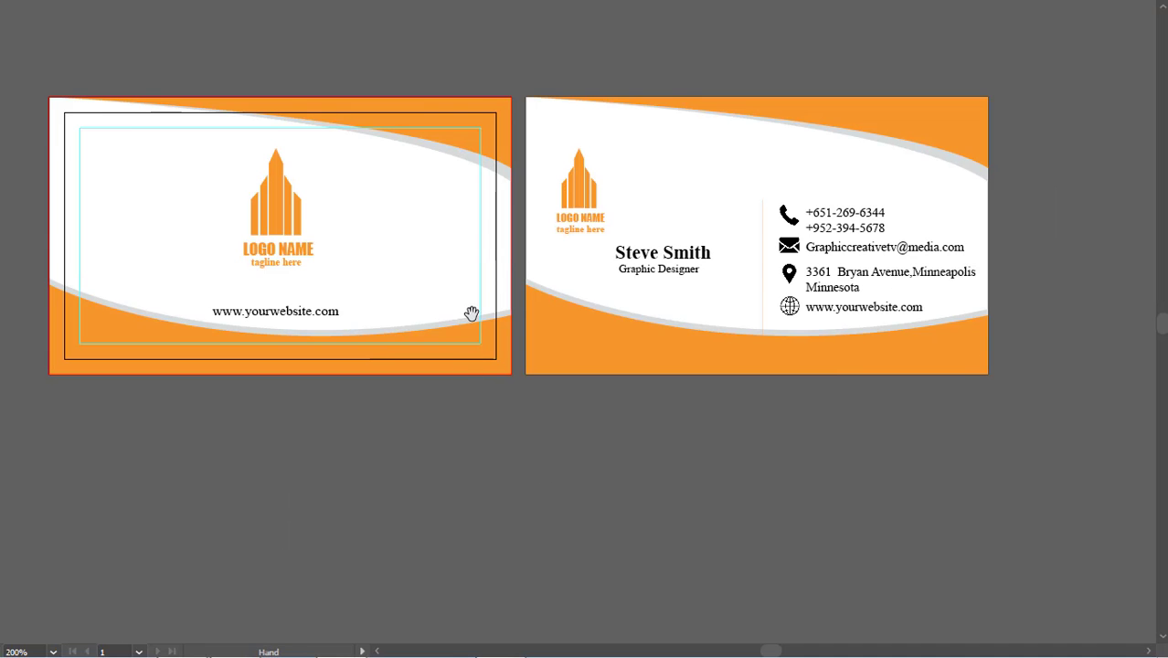
pyautogui.moveTo(471, 314); pyautogui.dragTo(532, 363)
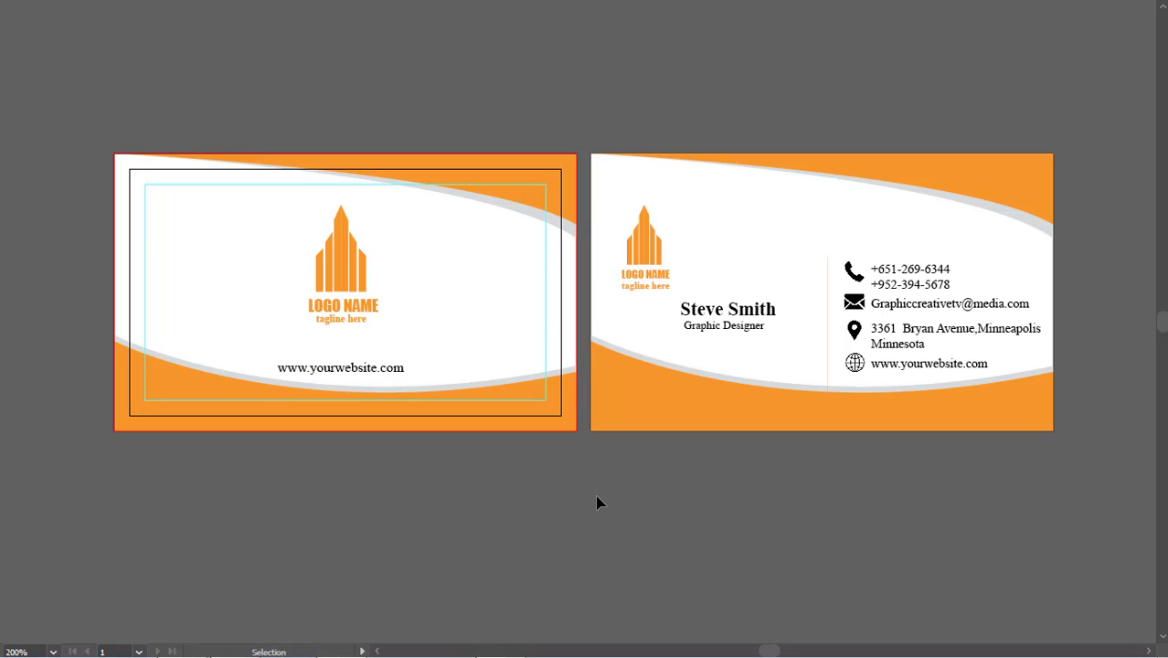